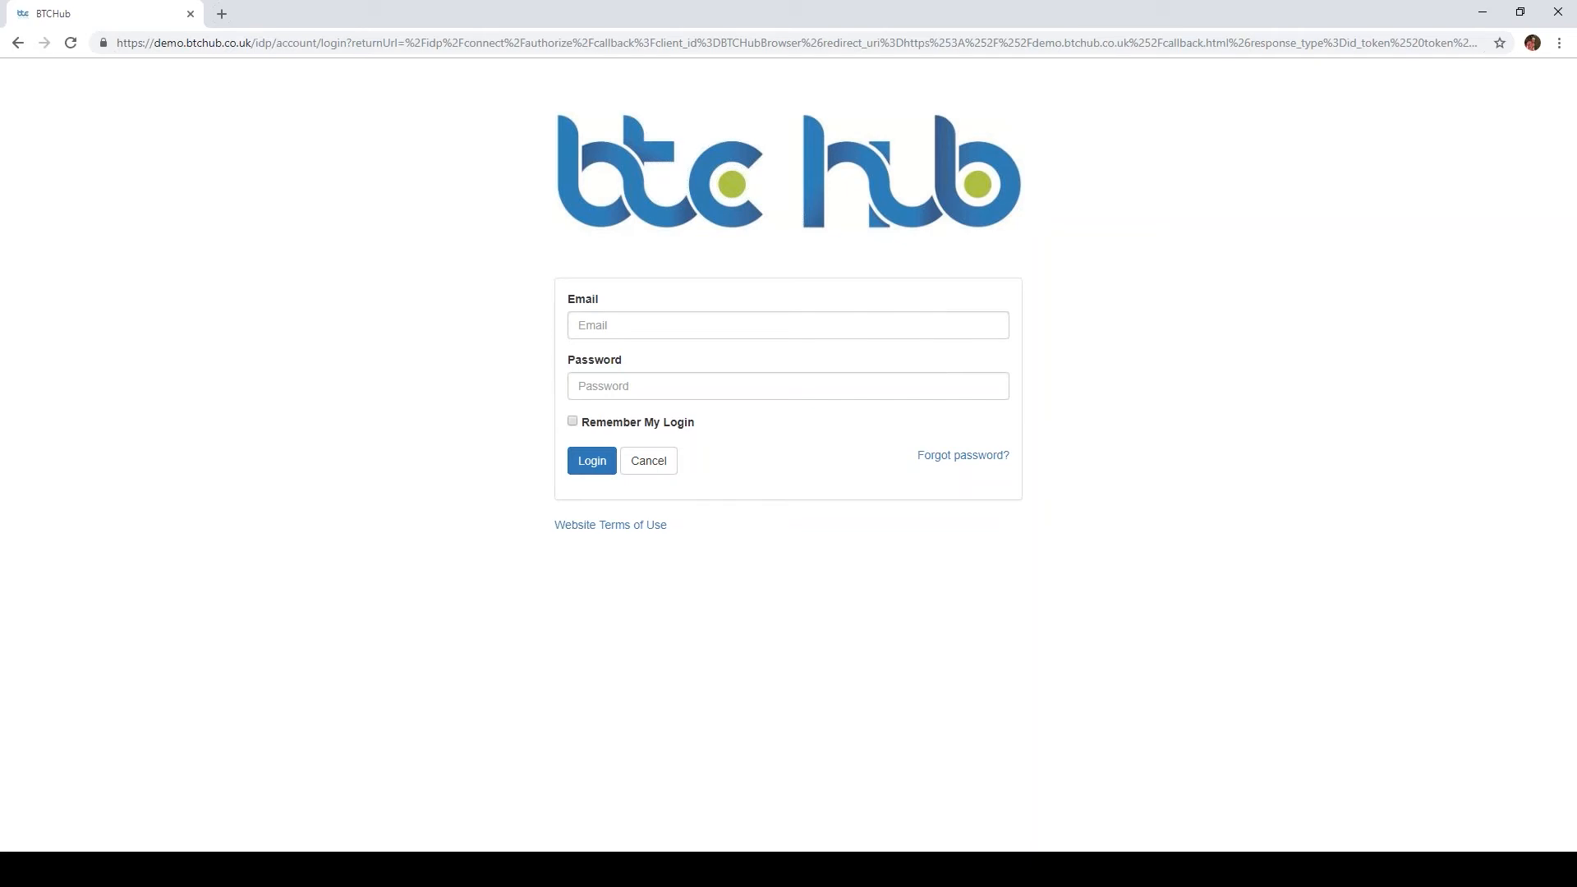
# Step: Log in to BTC Hub with the saved account email and enter the account password
pyautogui.click(700, 317)
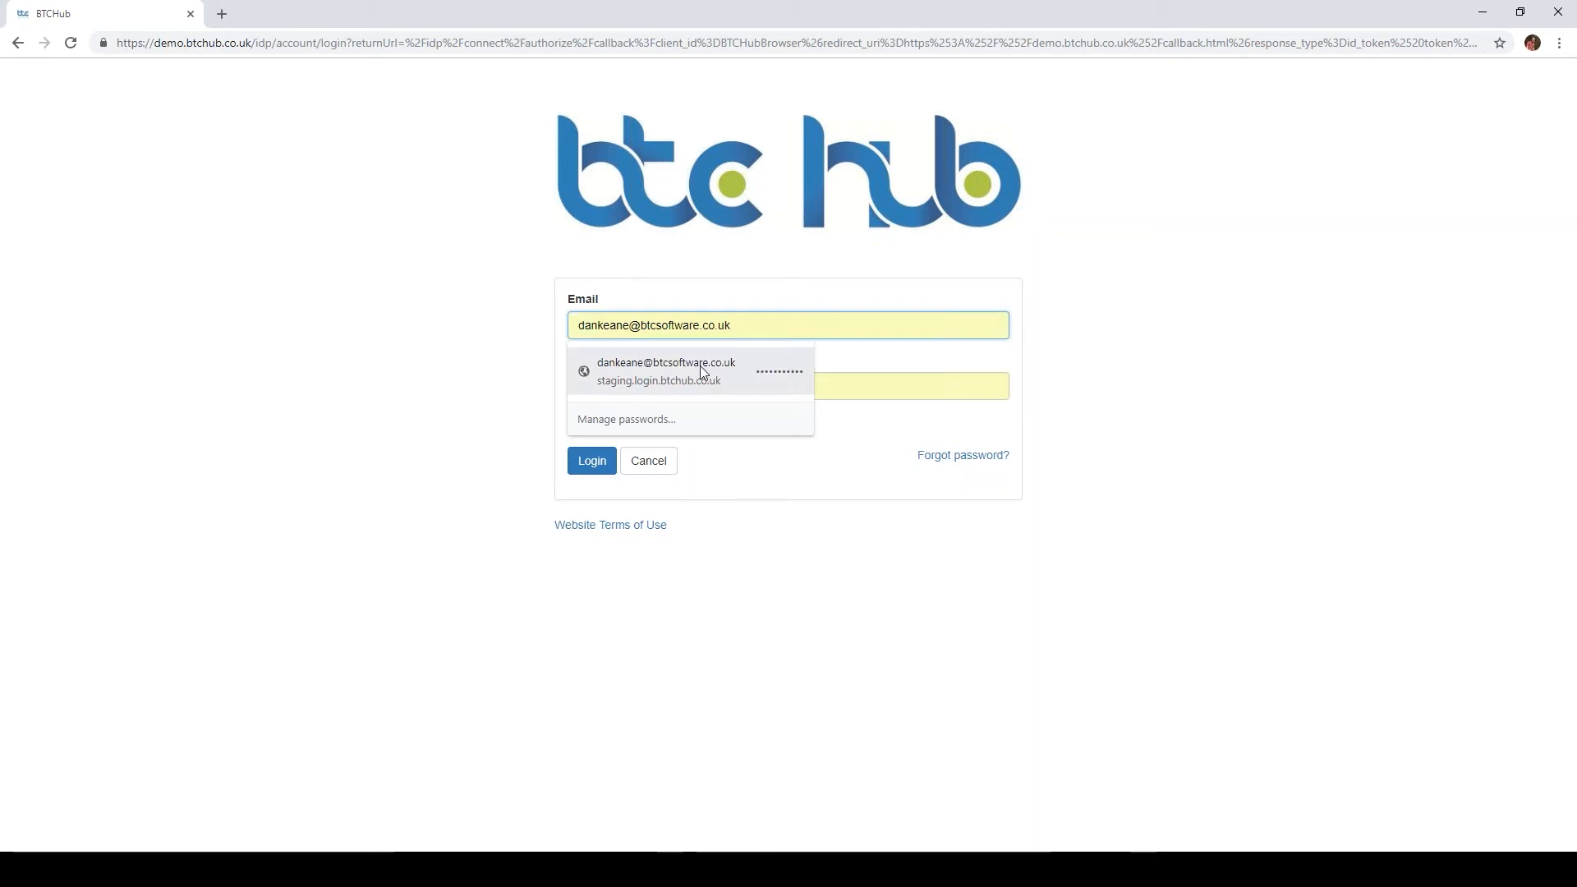
pyautogui.click(703, 371)
pyautogui.moveTo(684, 395); pyautogui.dragTo(503, 395)
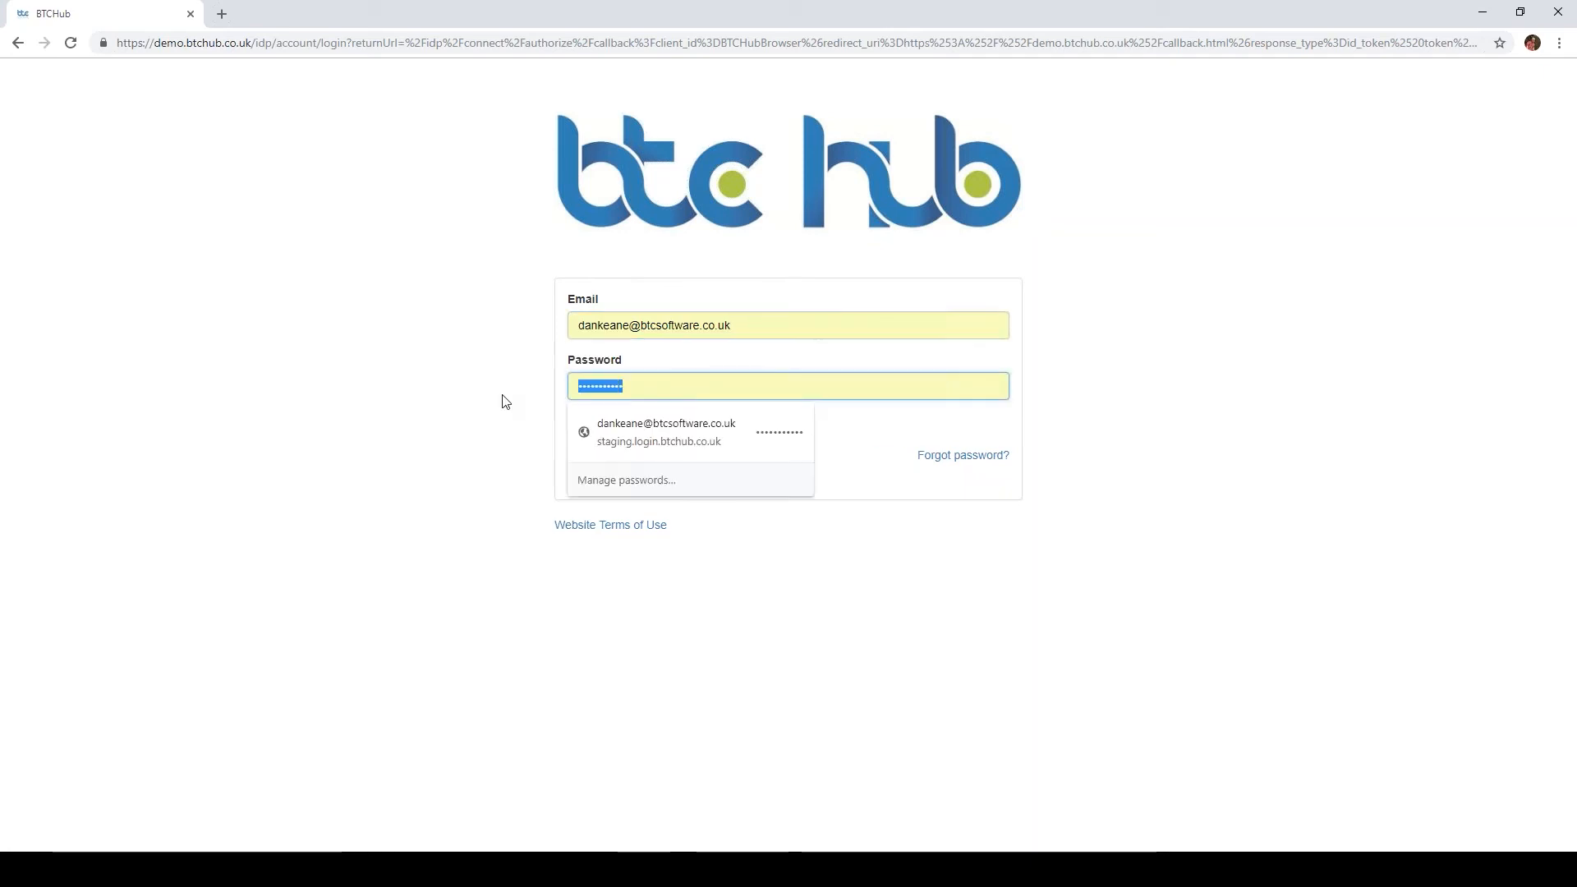
pyautogui.write('•••')
pyautogui.press('Return')
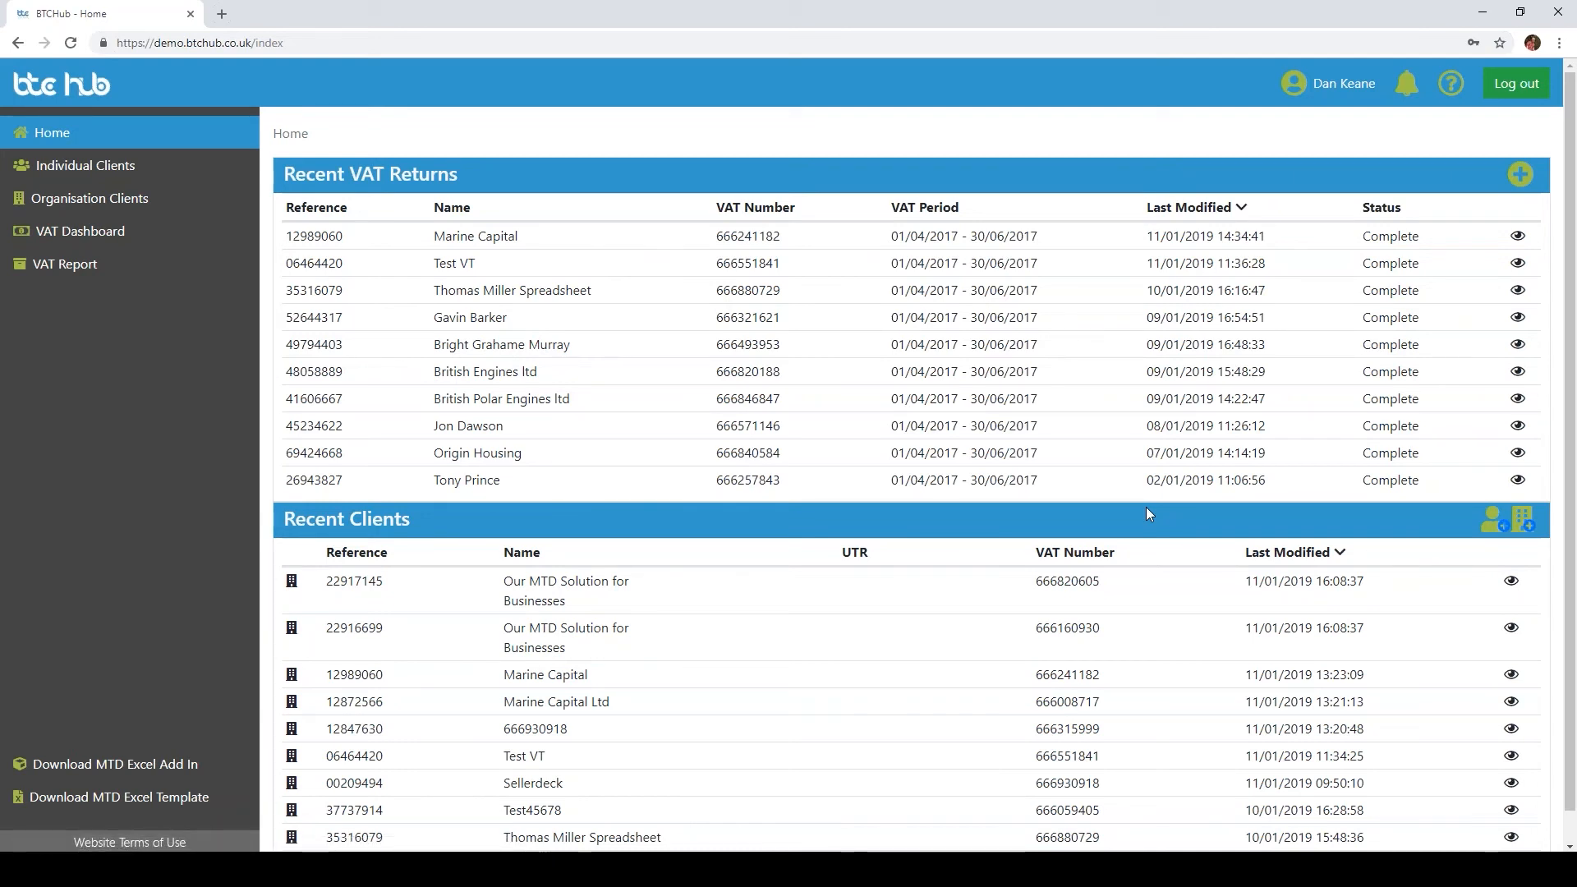
# Step: Browse the Individual Clients, Organisation Clients, VAT Dashboard and VAT Report pages
pyautogui.click(127, 156)
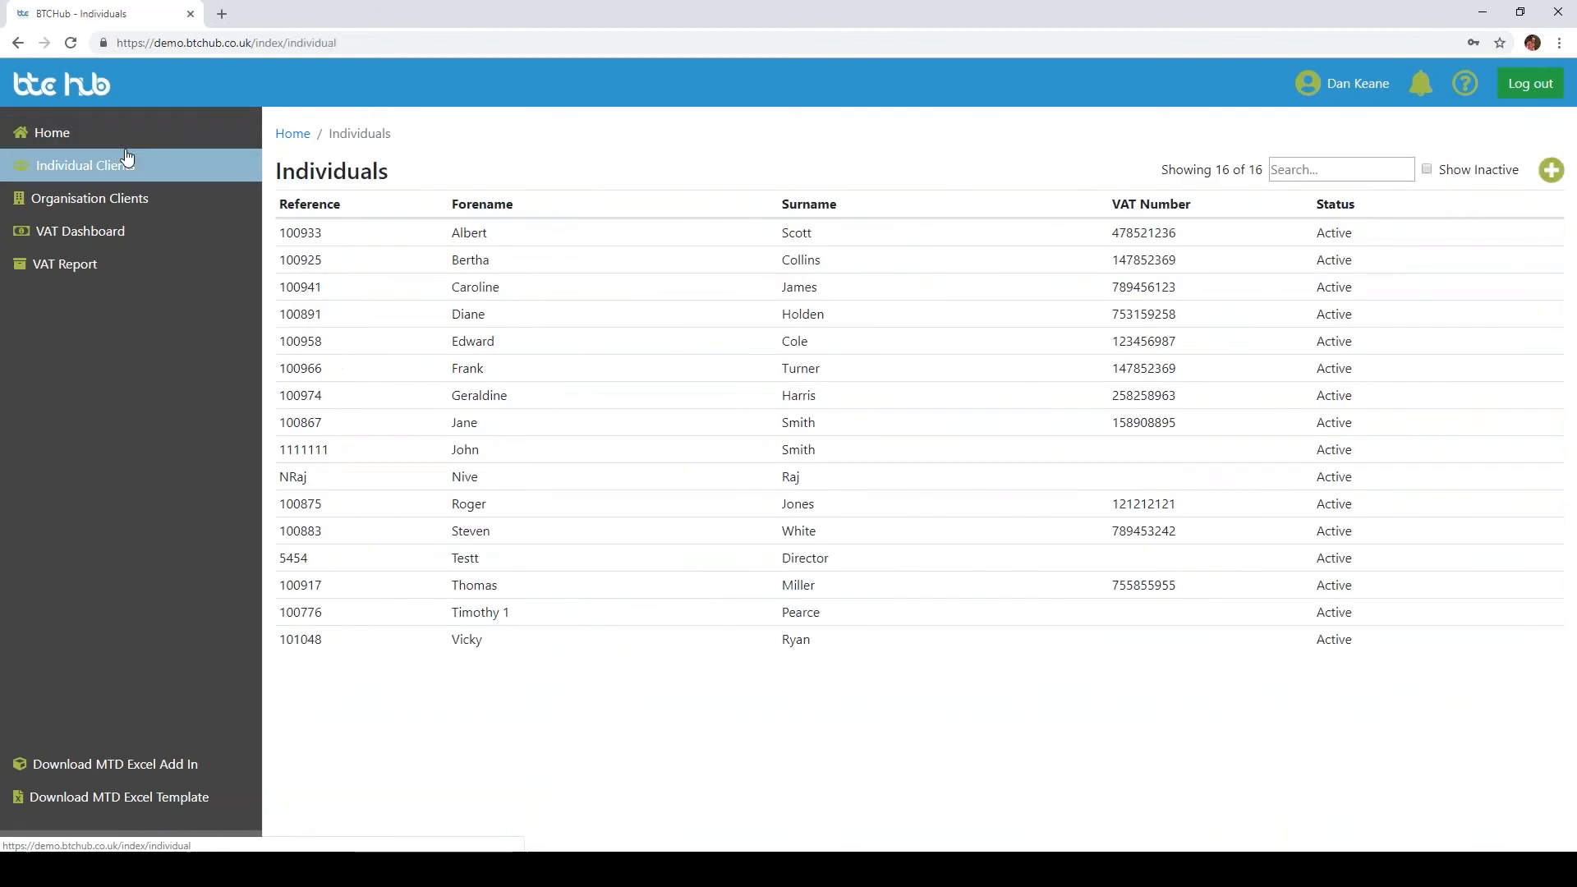
pyautogui.click(163, 202)
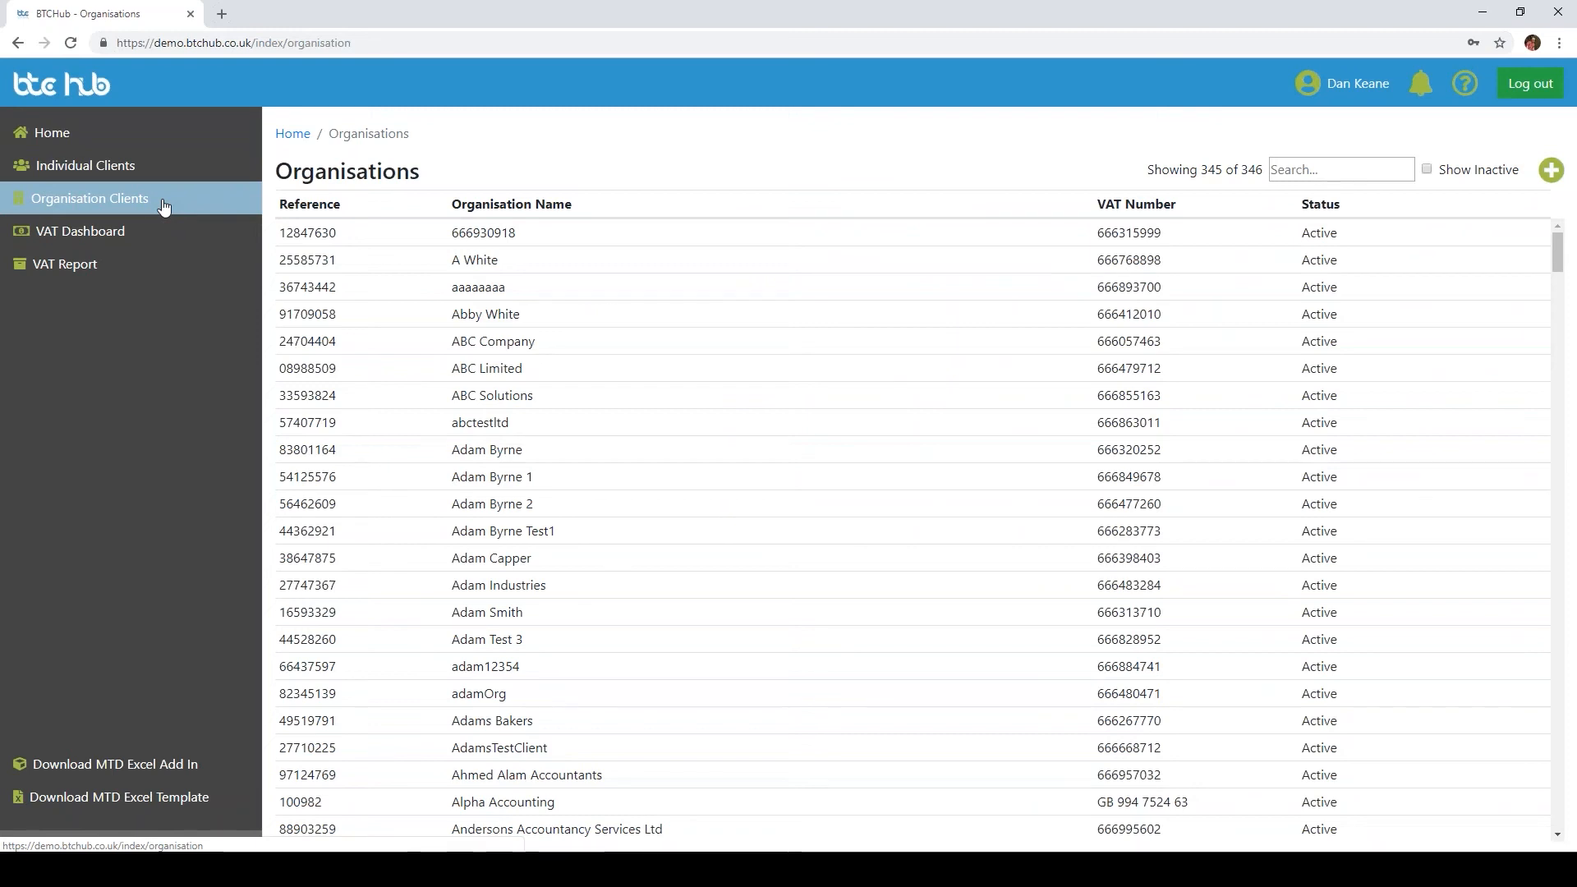
pyautogui.click(162, 234)
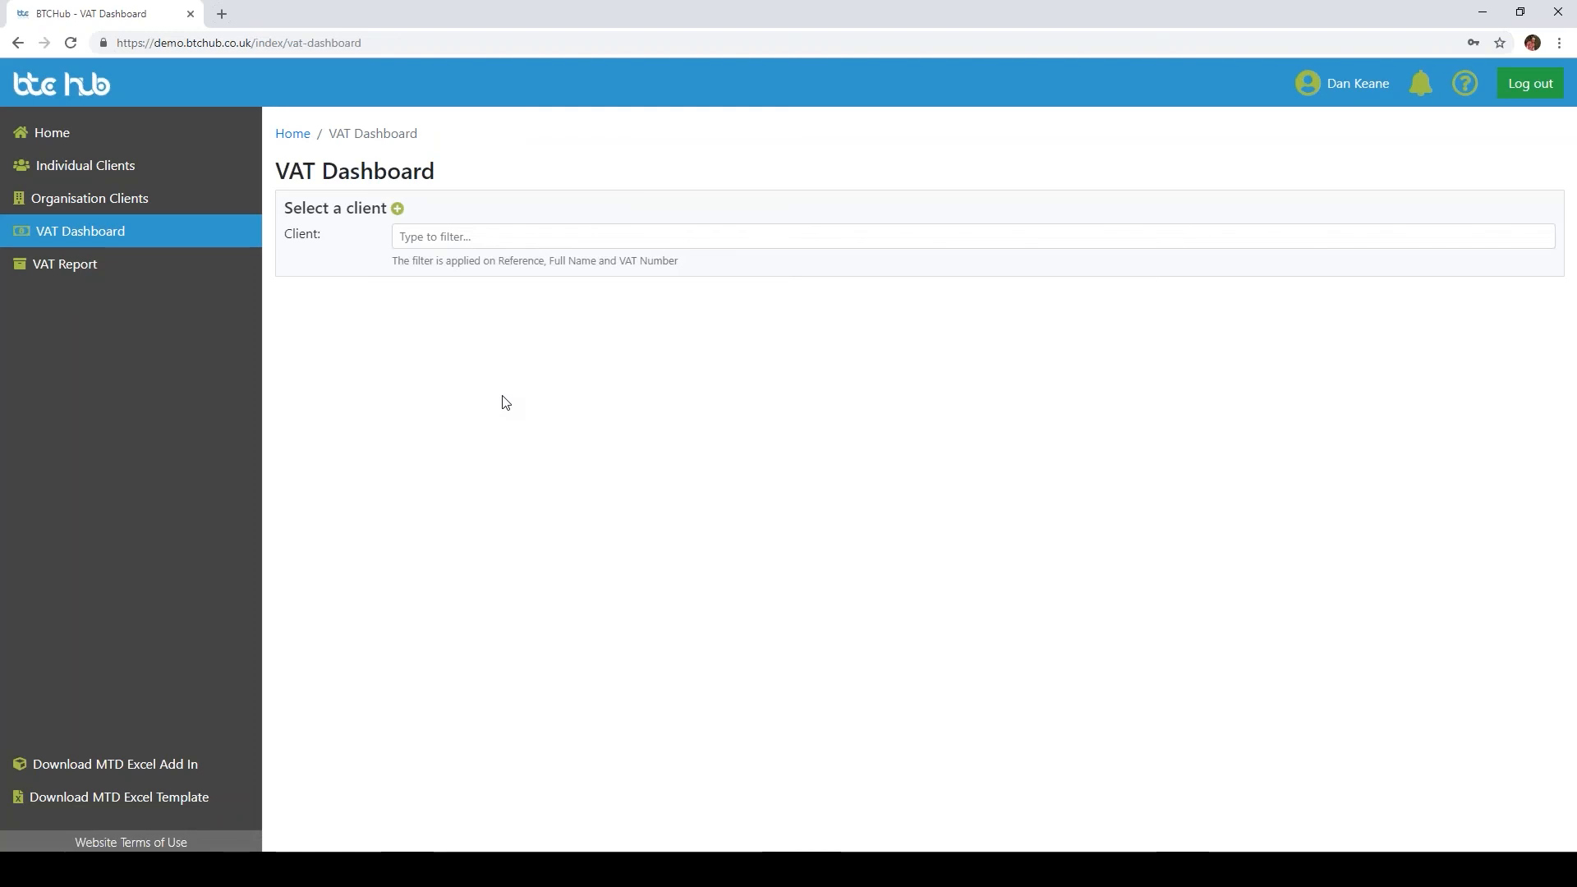
pyautogui.click(97, 261)
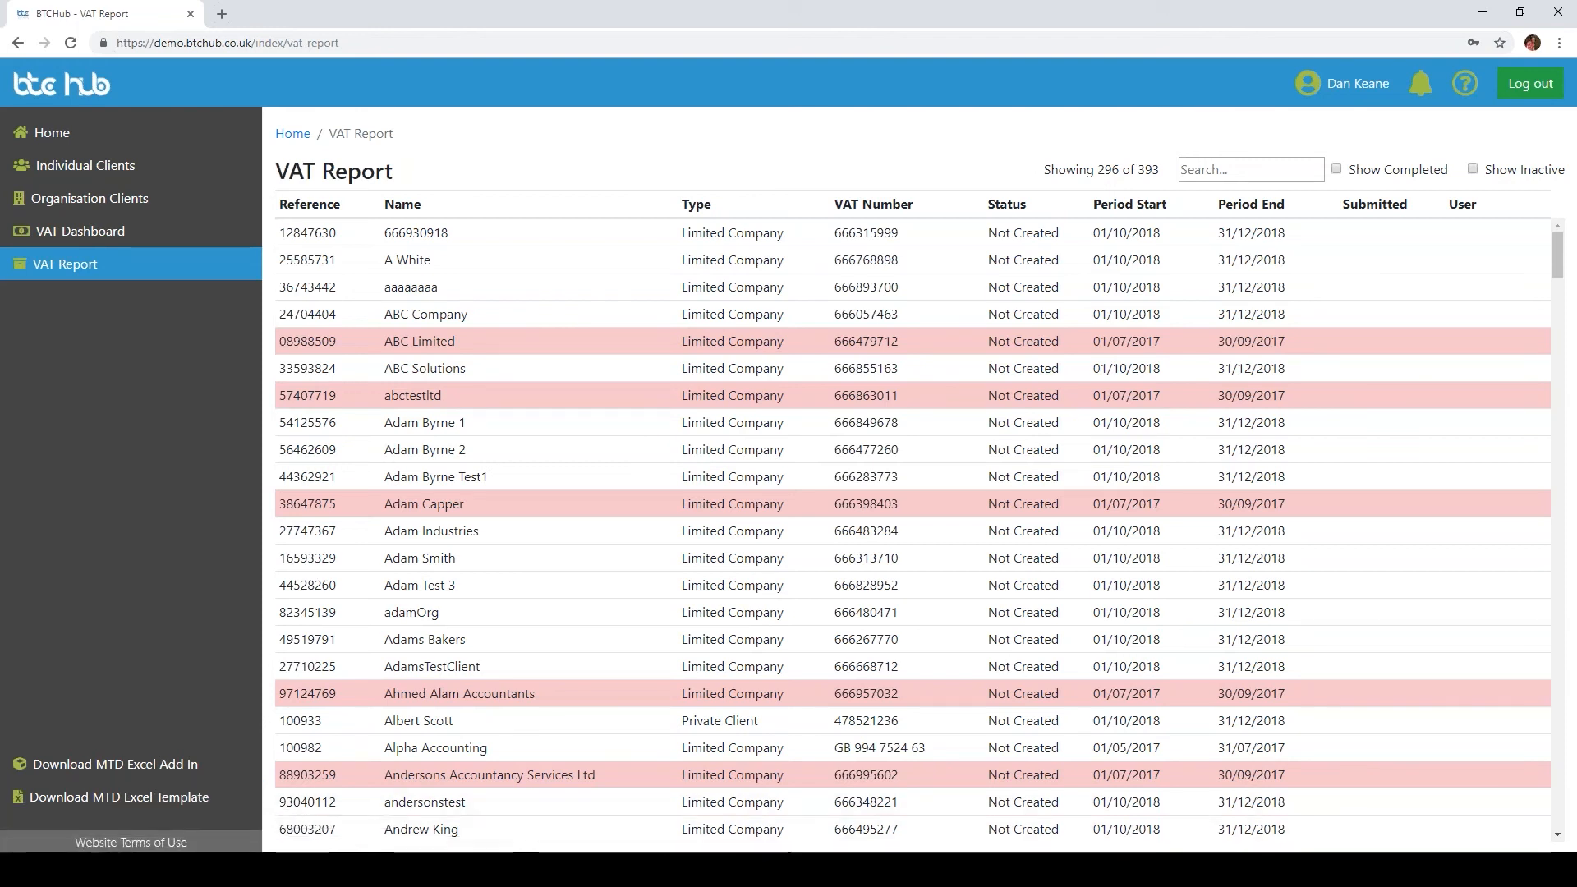
# Step: Switch to the MTD for VAT Workbook and review its Sales and Outputs and Purchases and Inputs sheets
pyautogui.moveTo(665, 869)
pyautogui.click(669, 799)
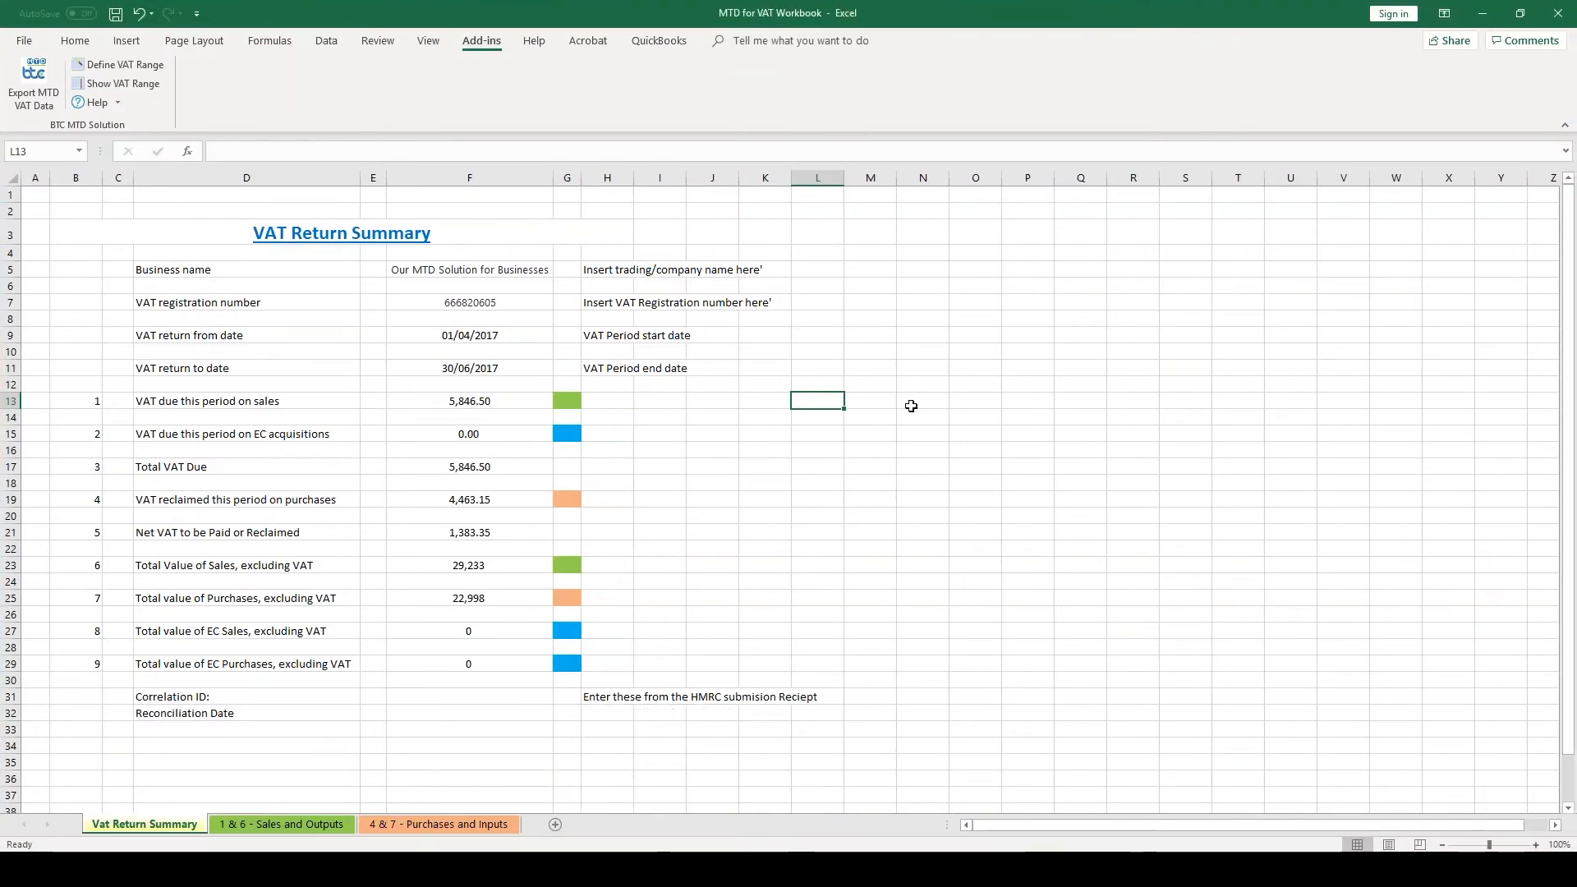
pyautogui.click(278, 823)
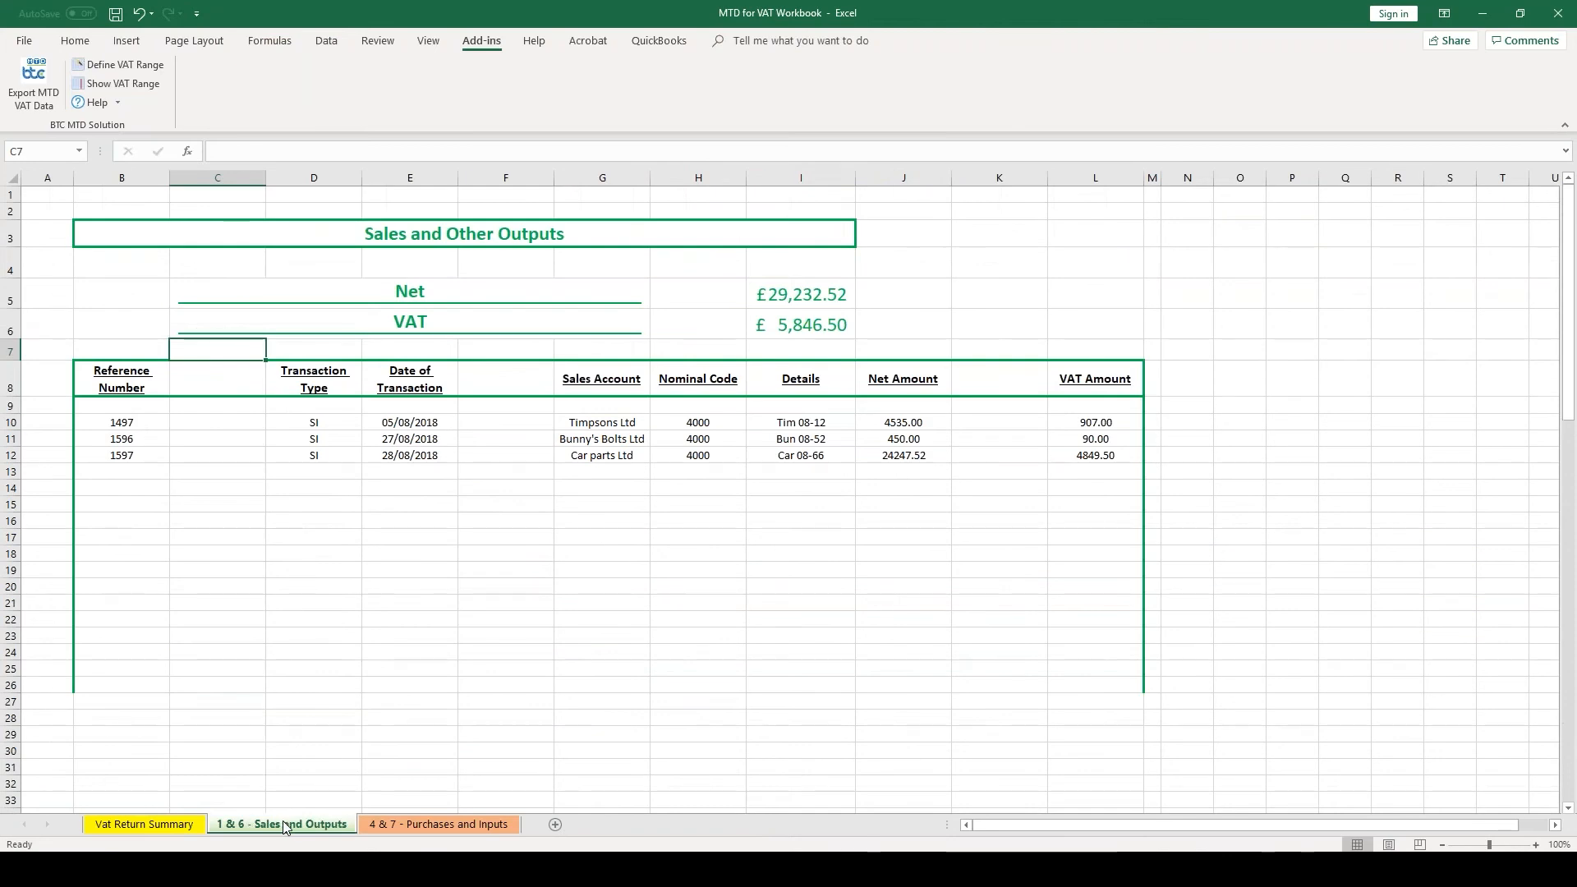
pyautogui.click(426, 822)
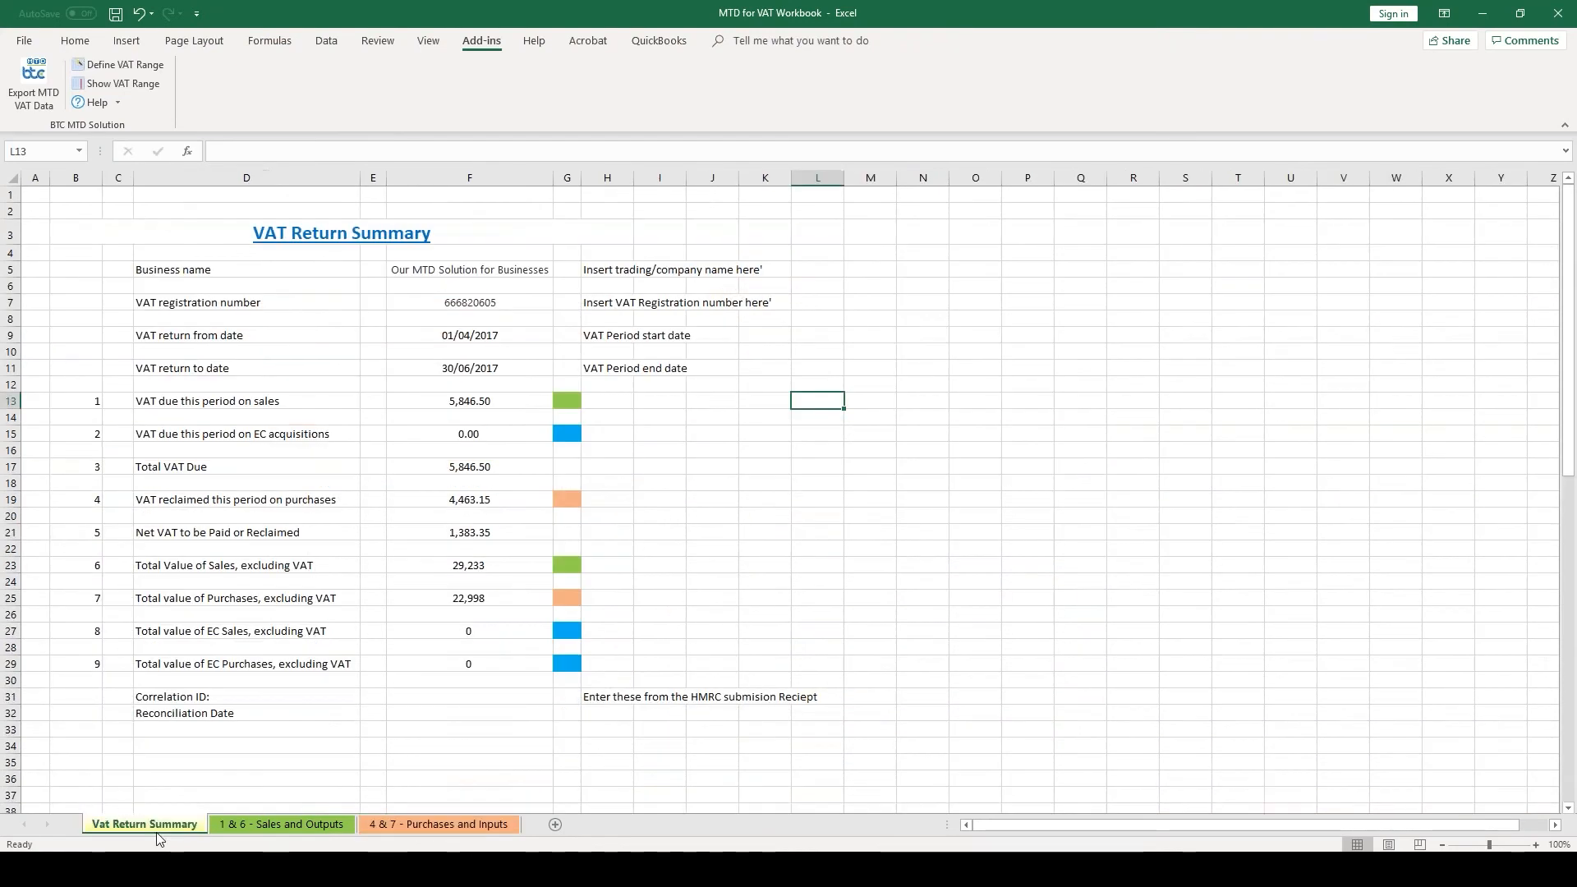
pyautogui.click(157, 829)
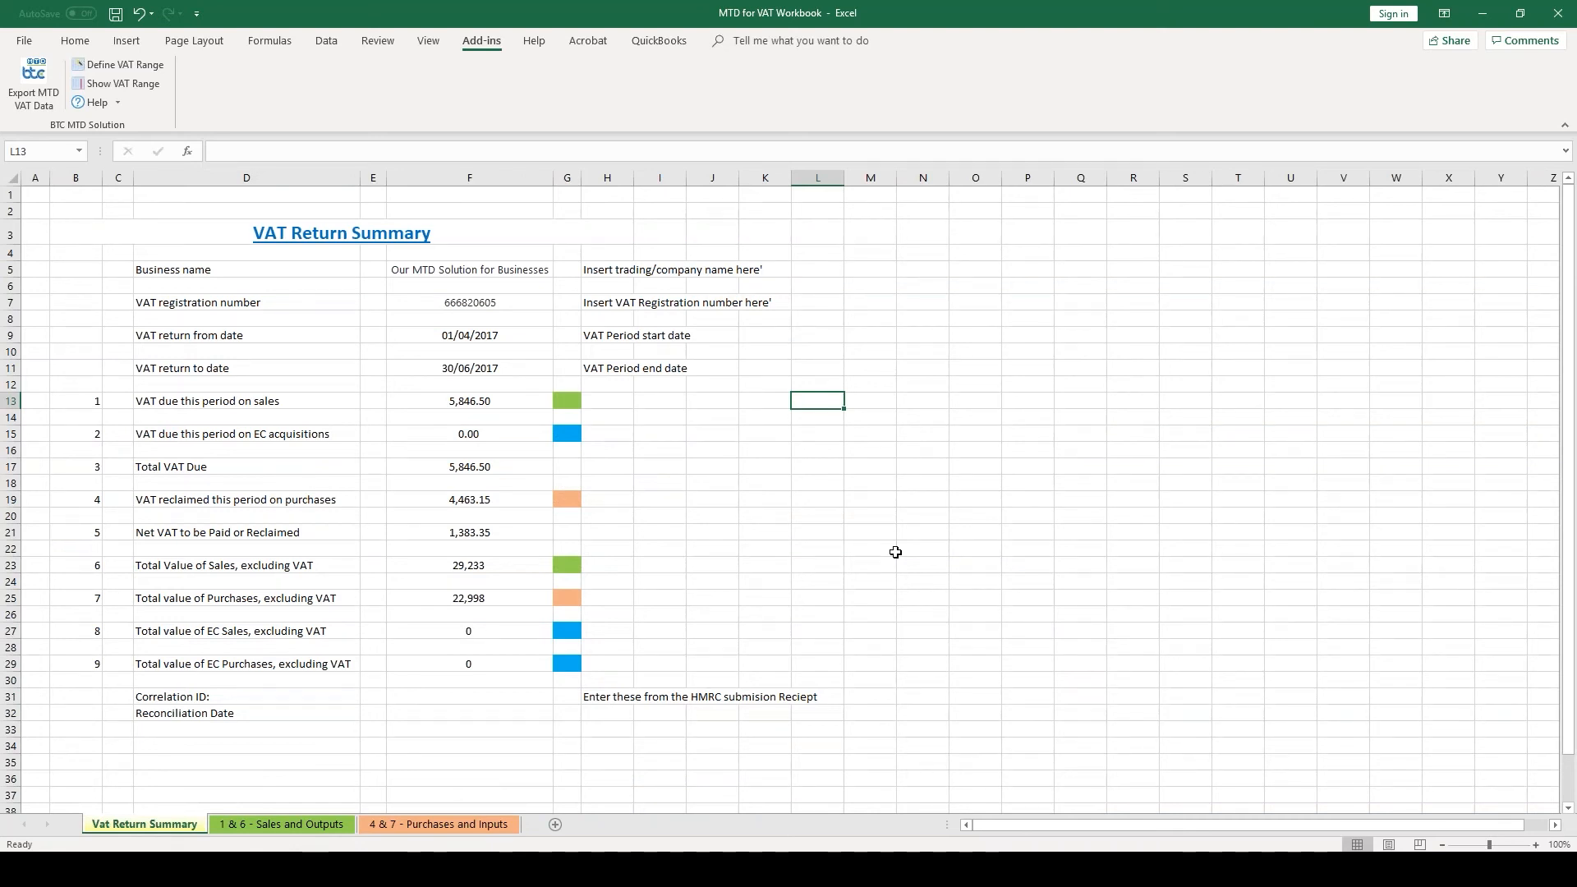
# Step: Inspect the workbook's defined MTD VAT data range and highlight the VAT range cells on the summary sheet
pyautogui.click(499, 400)
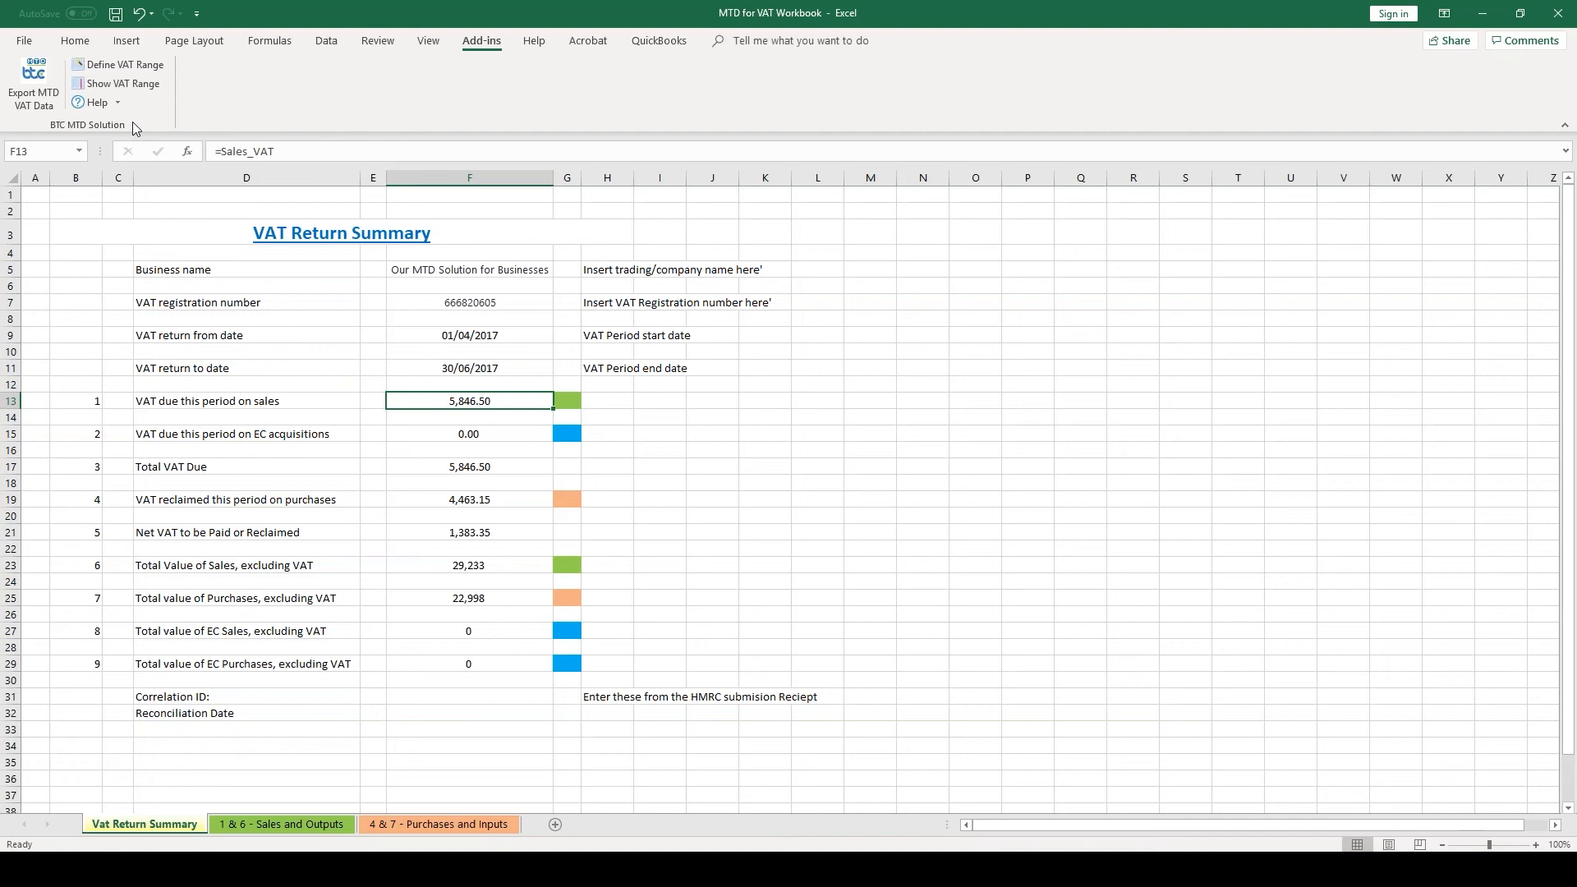
pyautogui.click(161, 65)
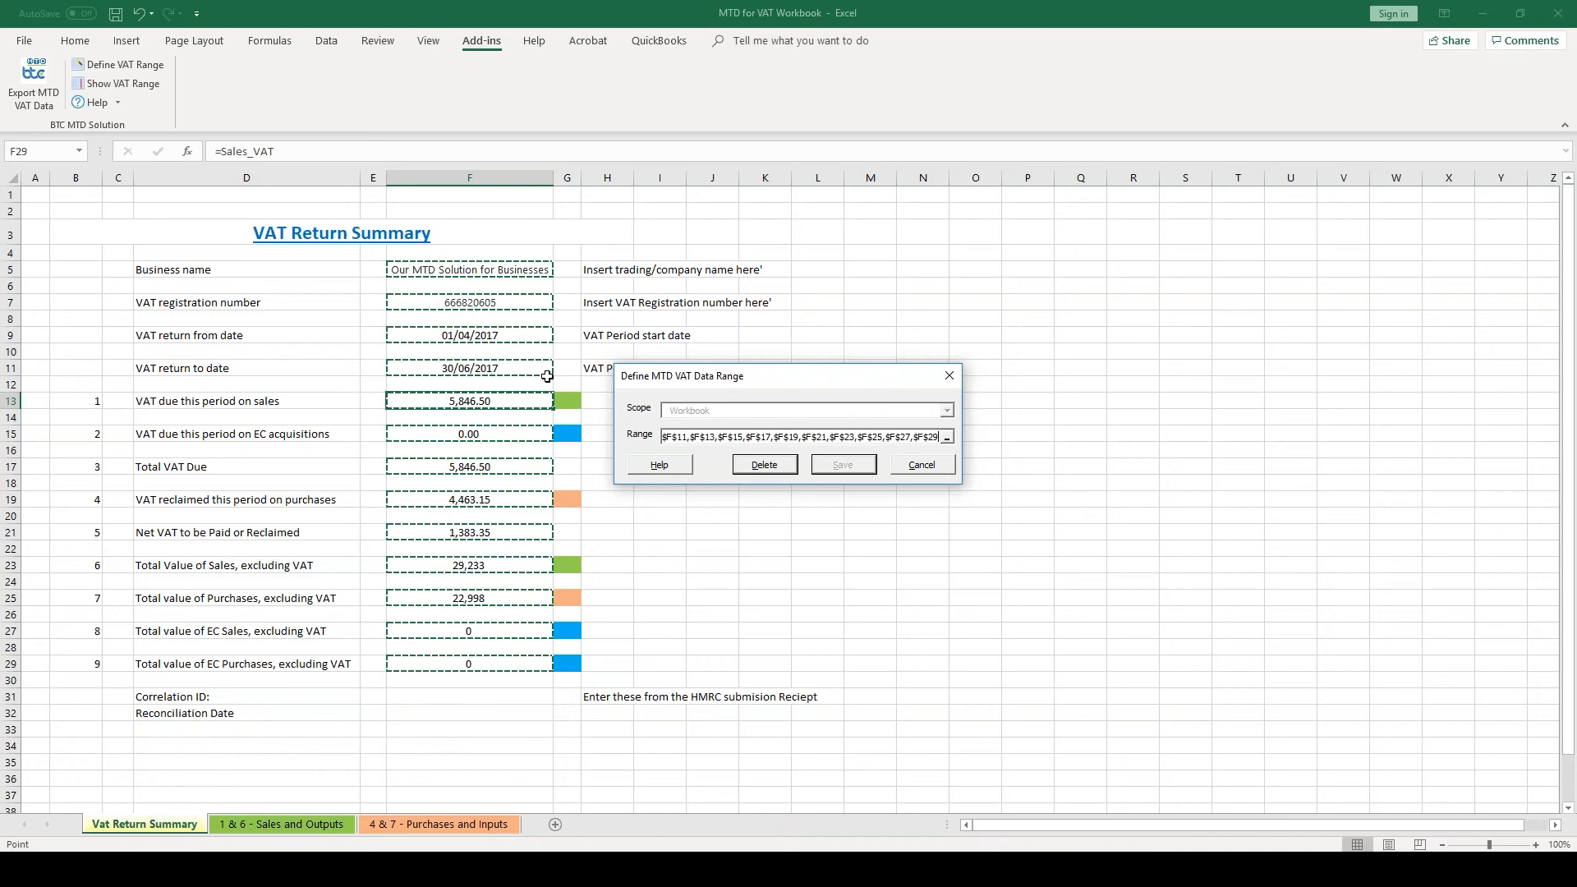
pyautogui.click(946, 380)
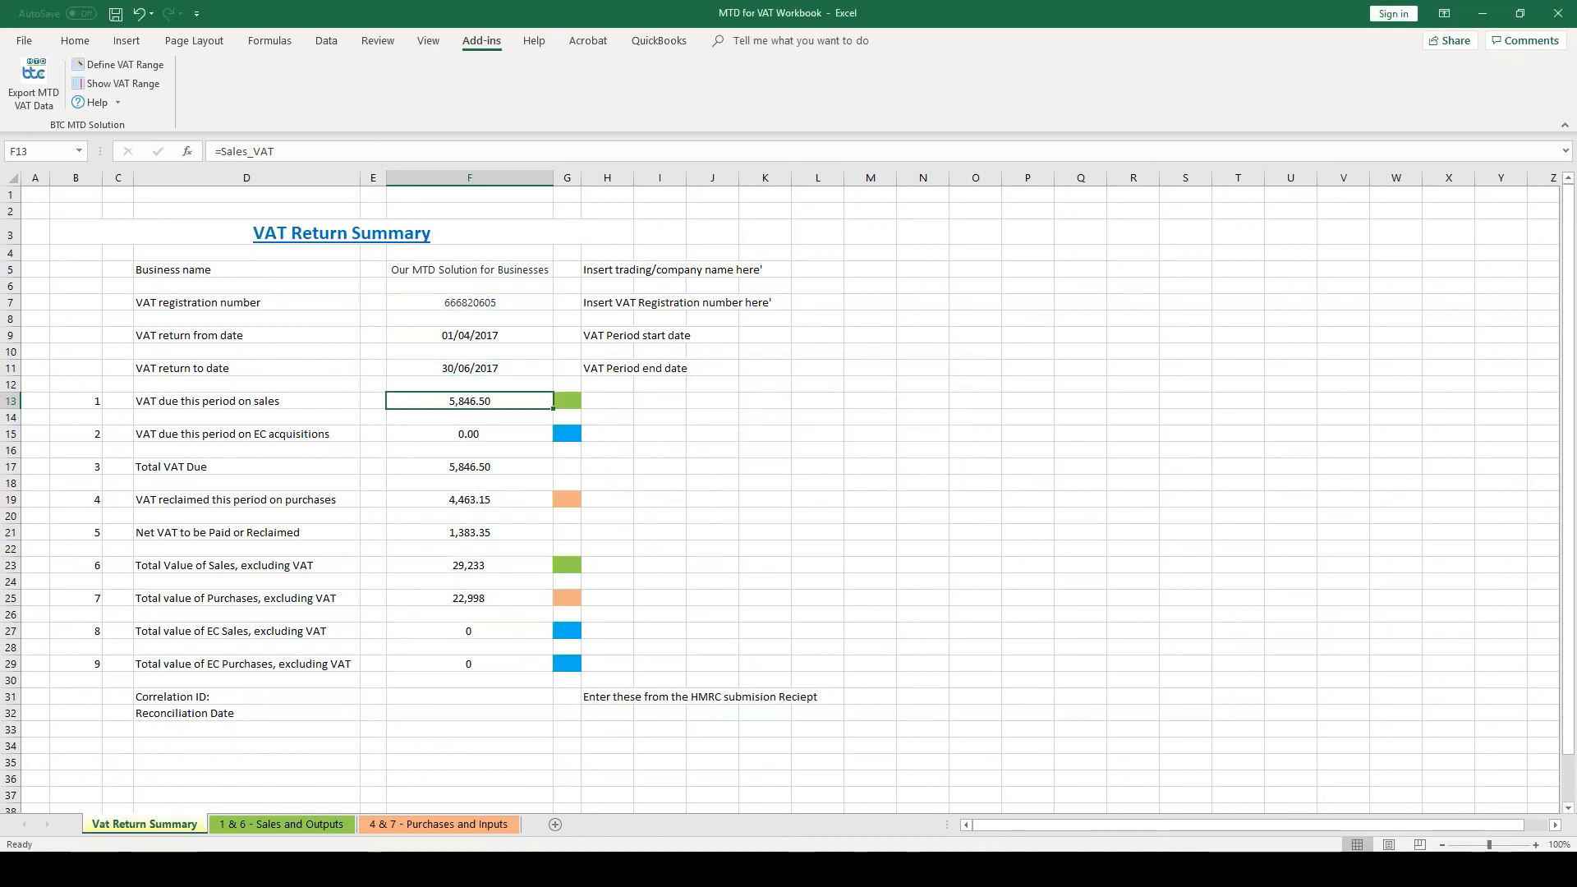
pyautogui.click(148, 82)
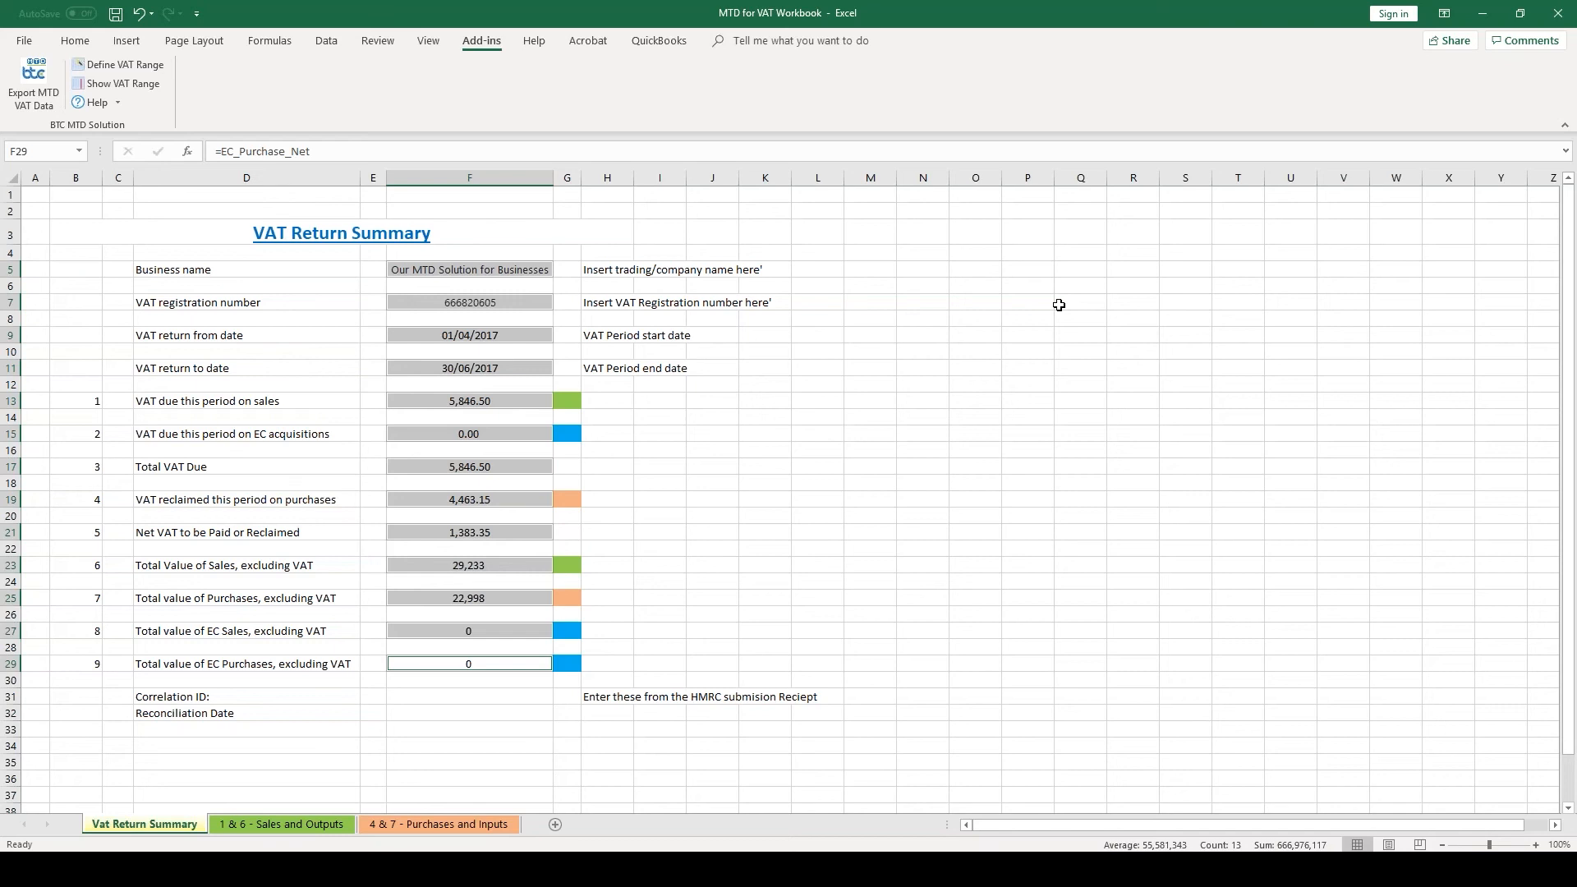
pyautogui.click(1058, 304)
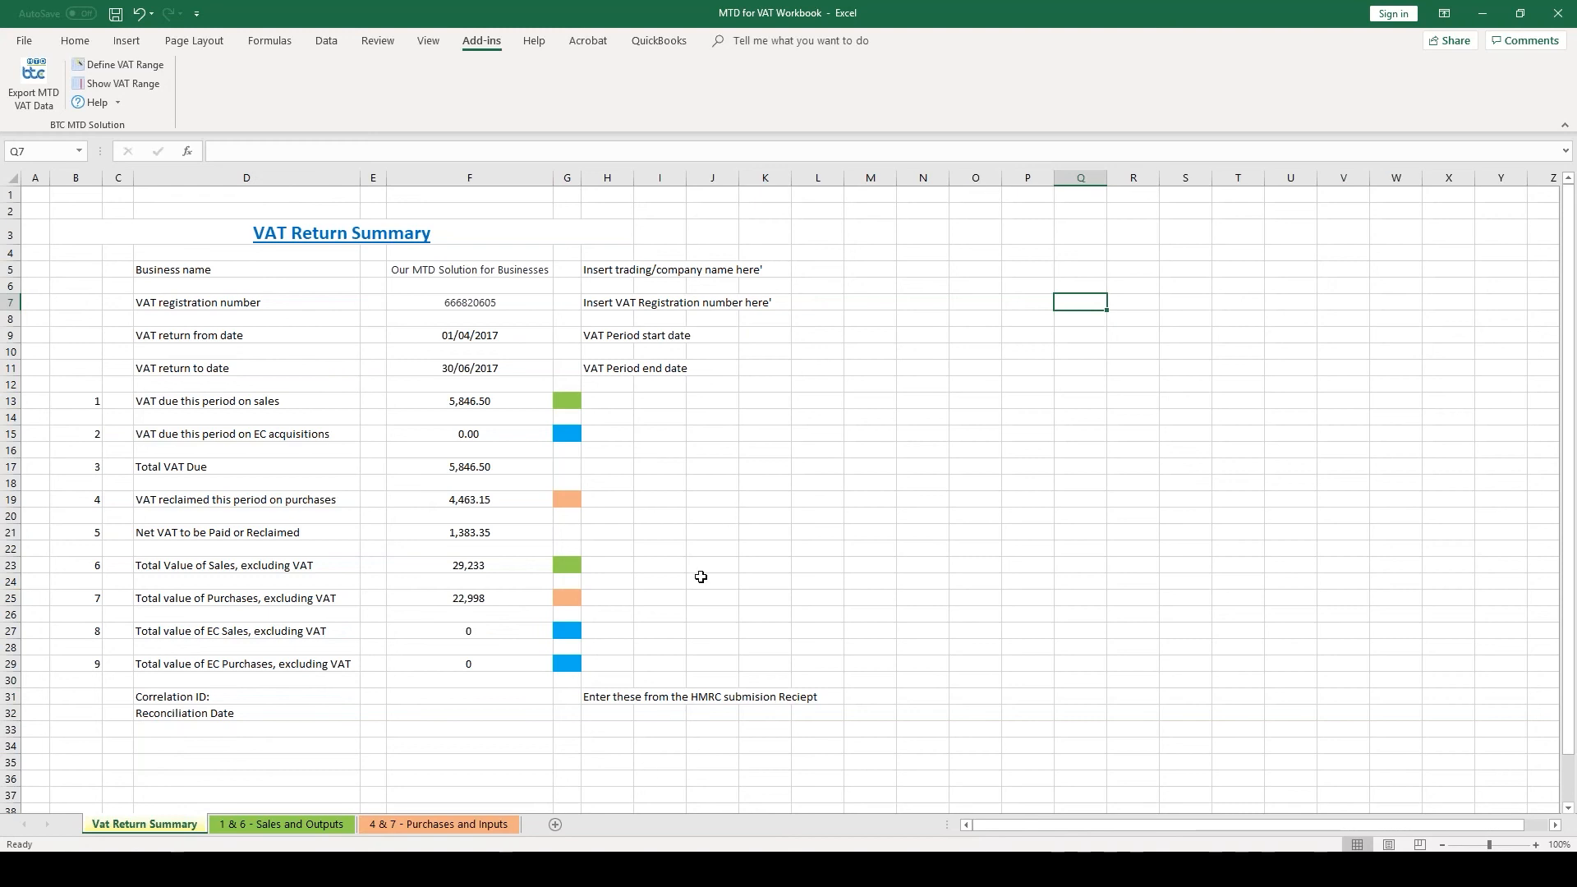
# Step: Switch back to BTC Hub, log out and close the browser window
pyautogui.moveTo(584, 869)
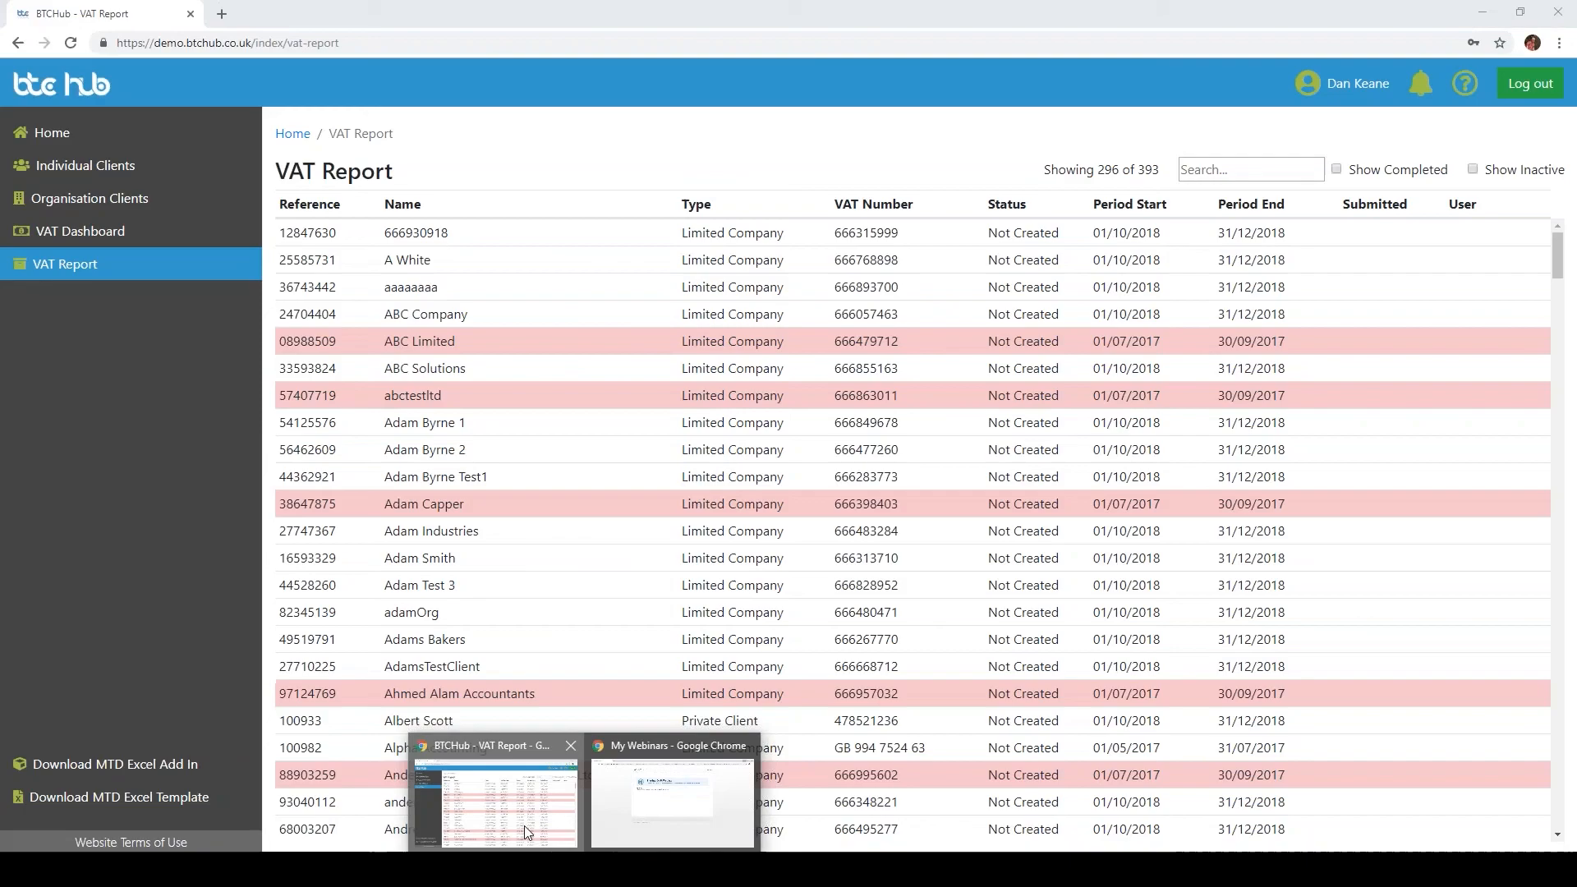
pyautogui.click(497, 824)
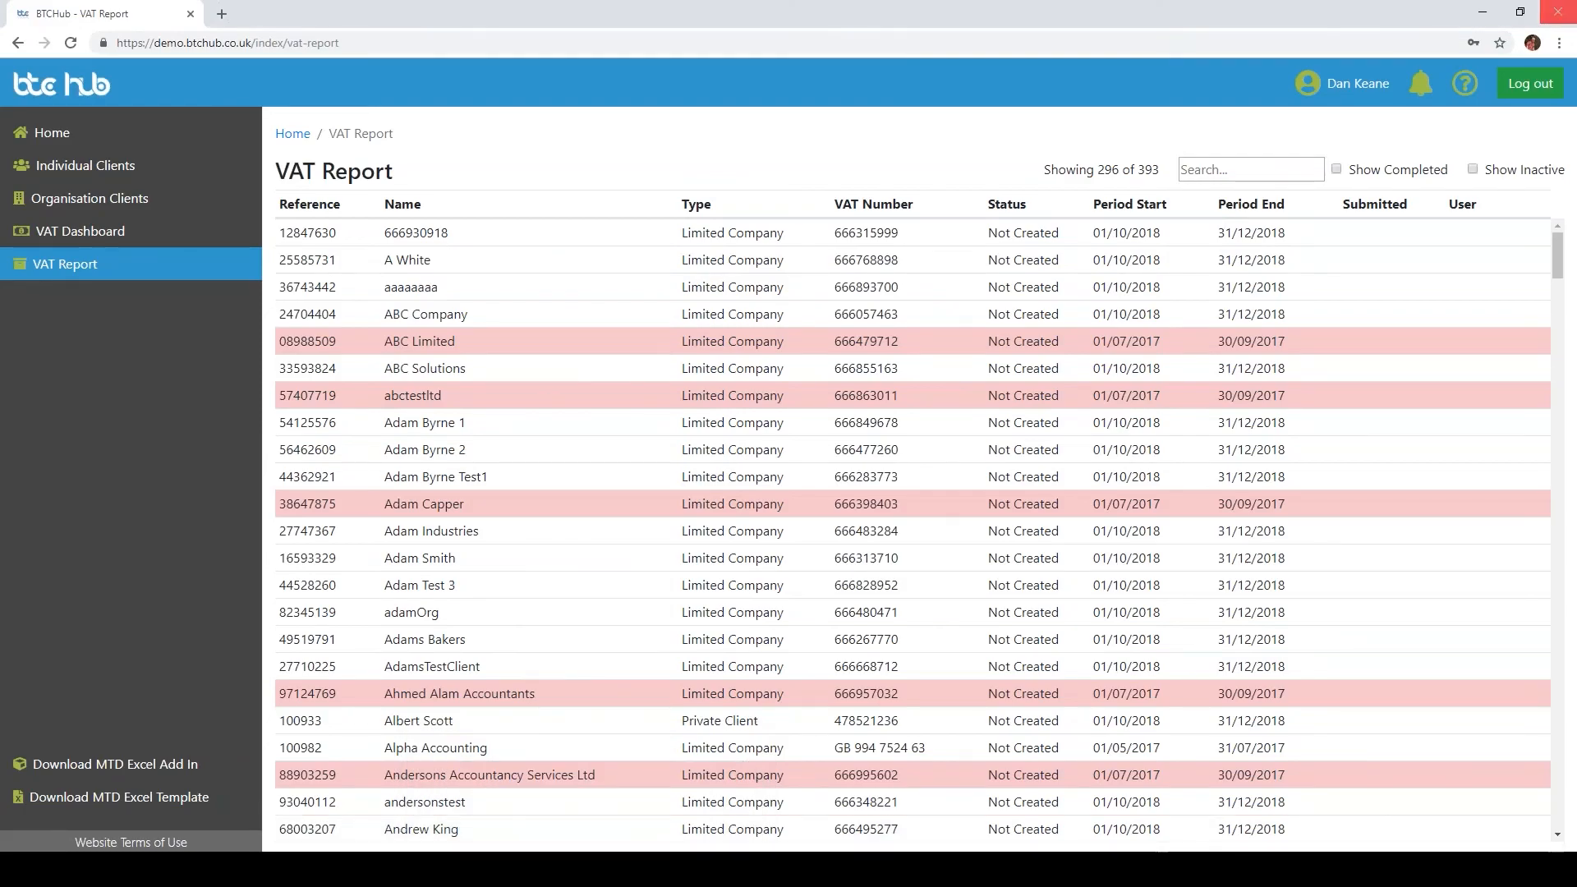
pyautogui.click(1518, 85)
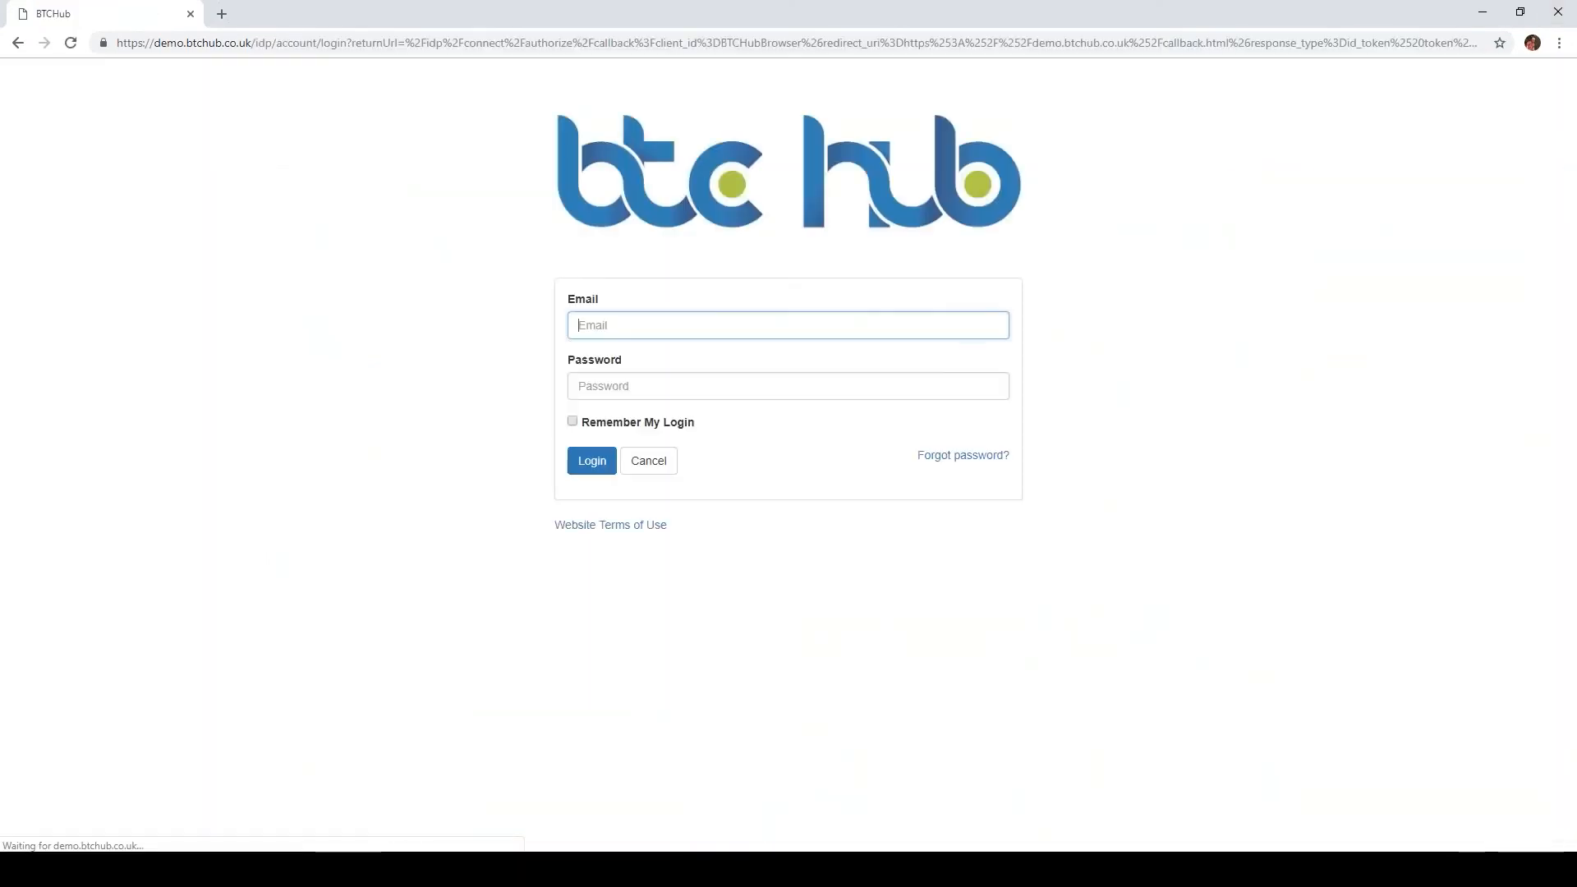
pyautogui.click(1558, 14)
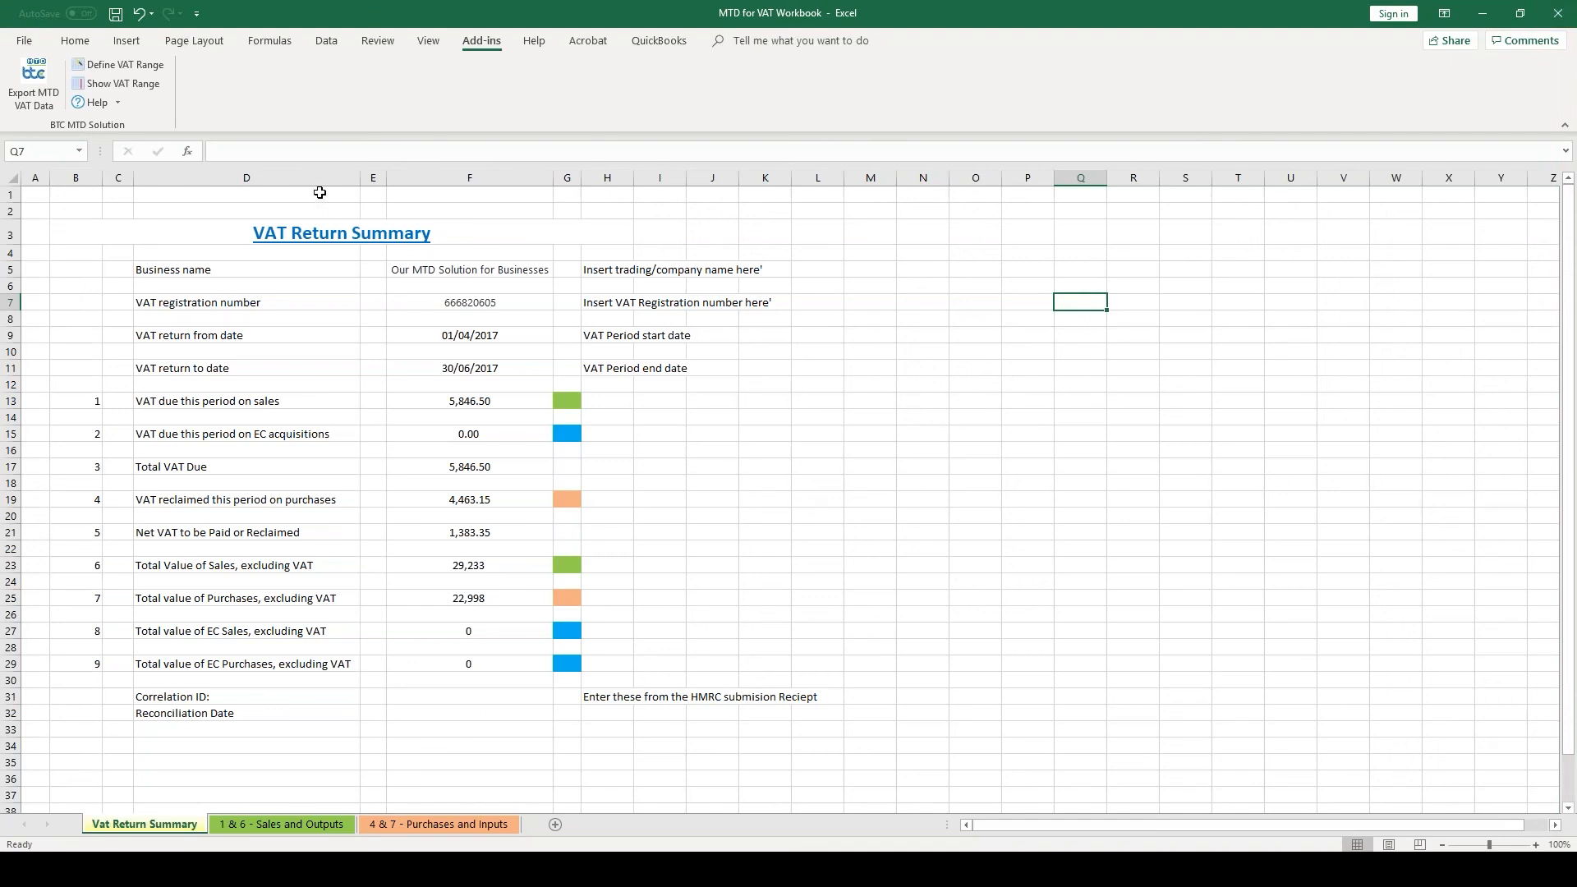
# Step: Check the defined VAT data range again and export the MTD VAT data from the workbook
pyautogui.click(135, 63)
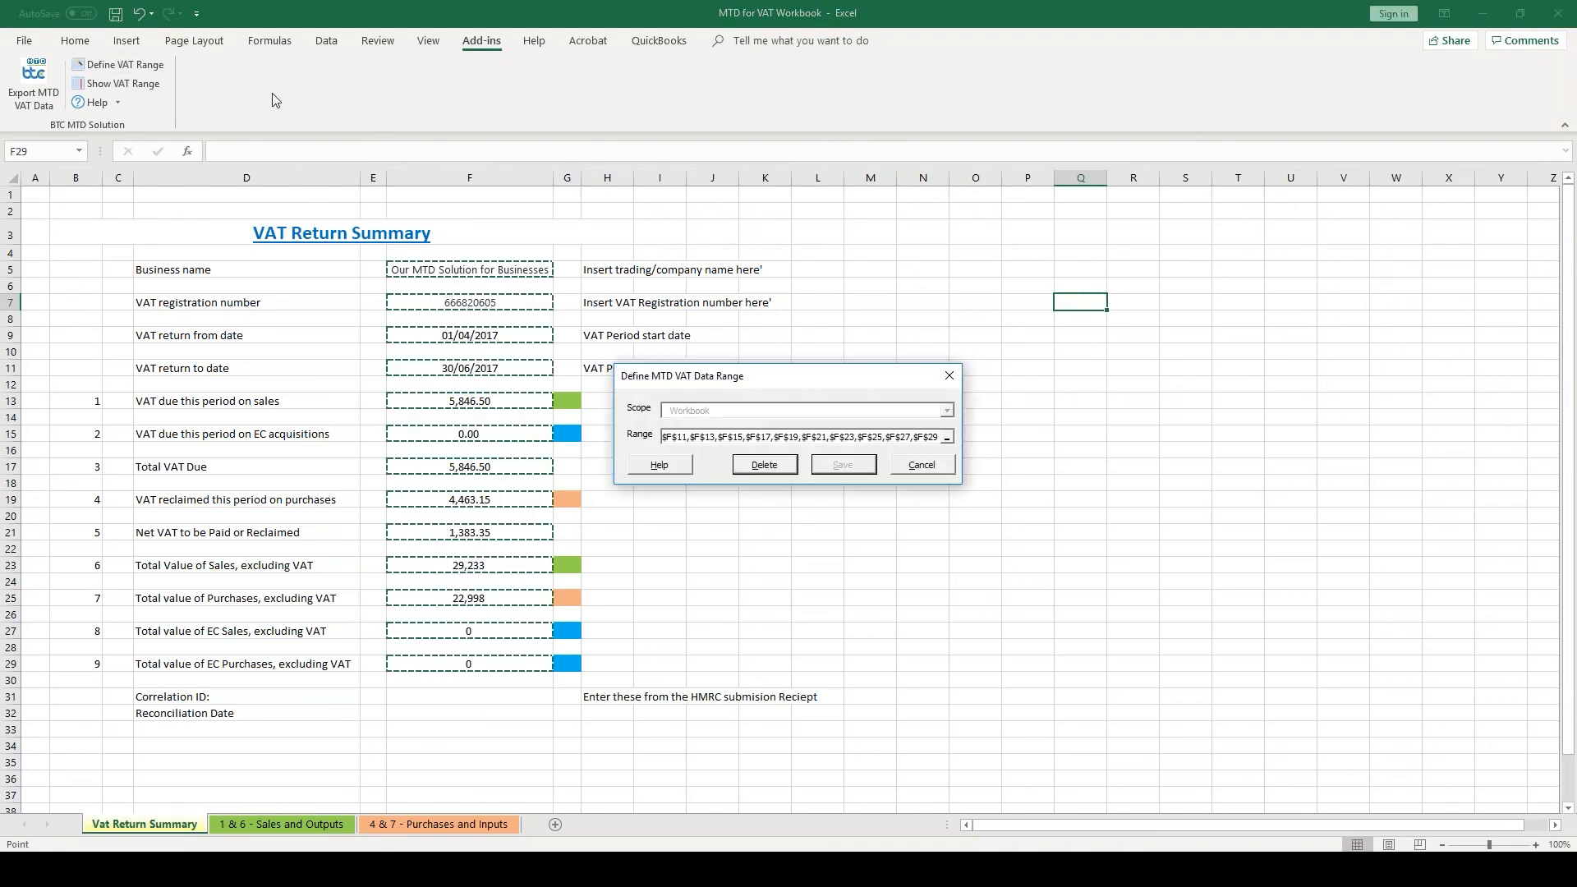
pyautogui.click(949, 369)
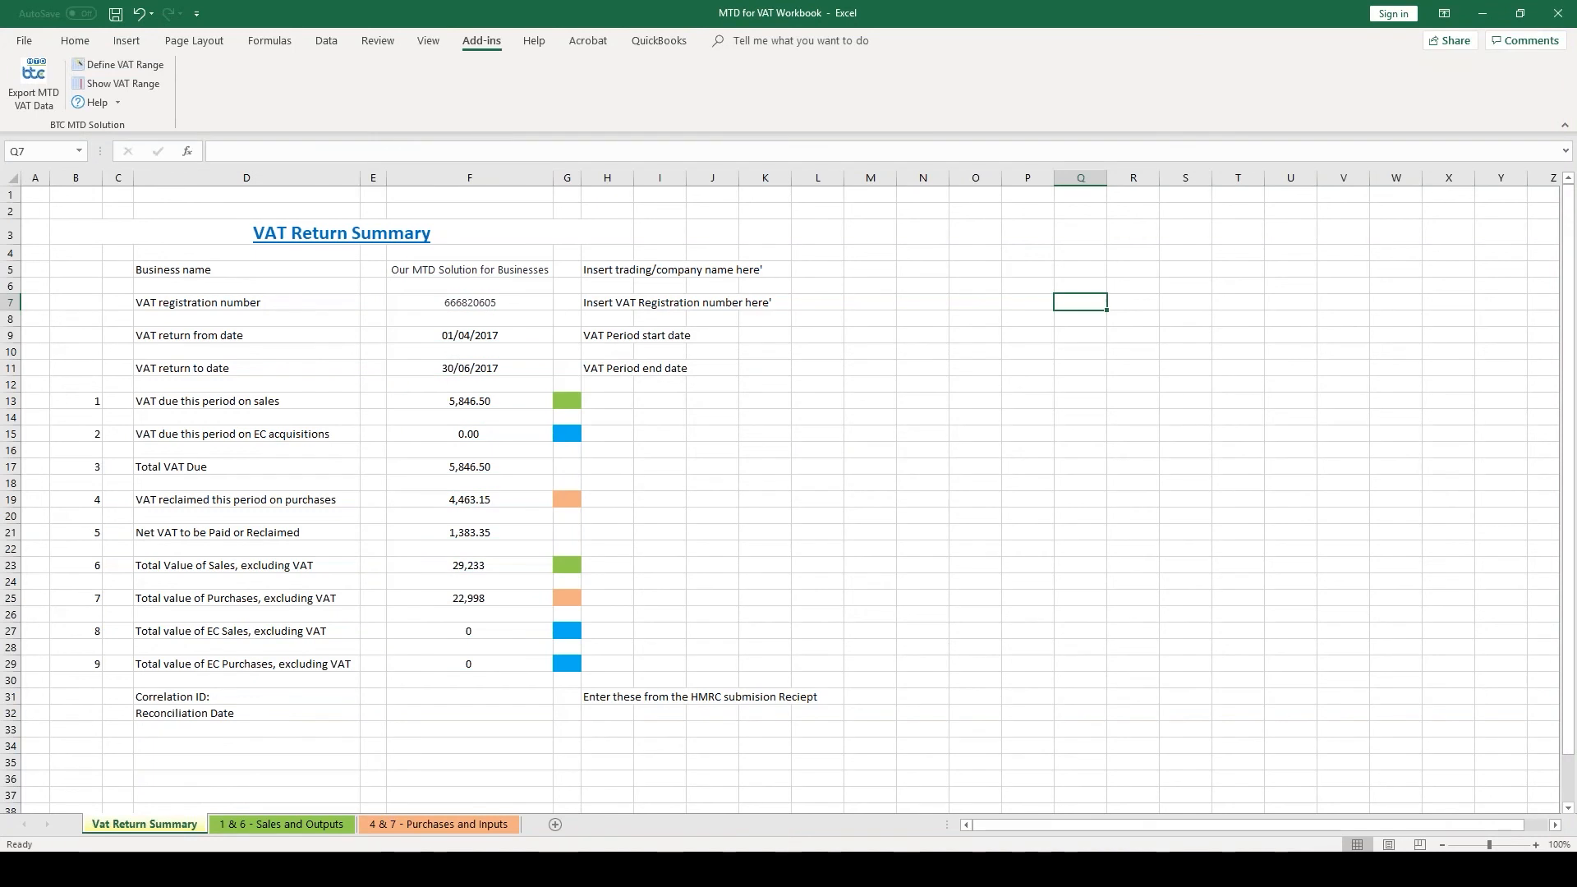
pyautogui.click(31, 97)
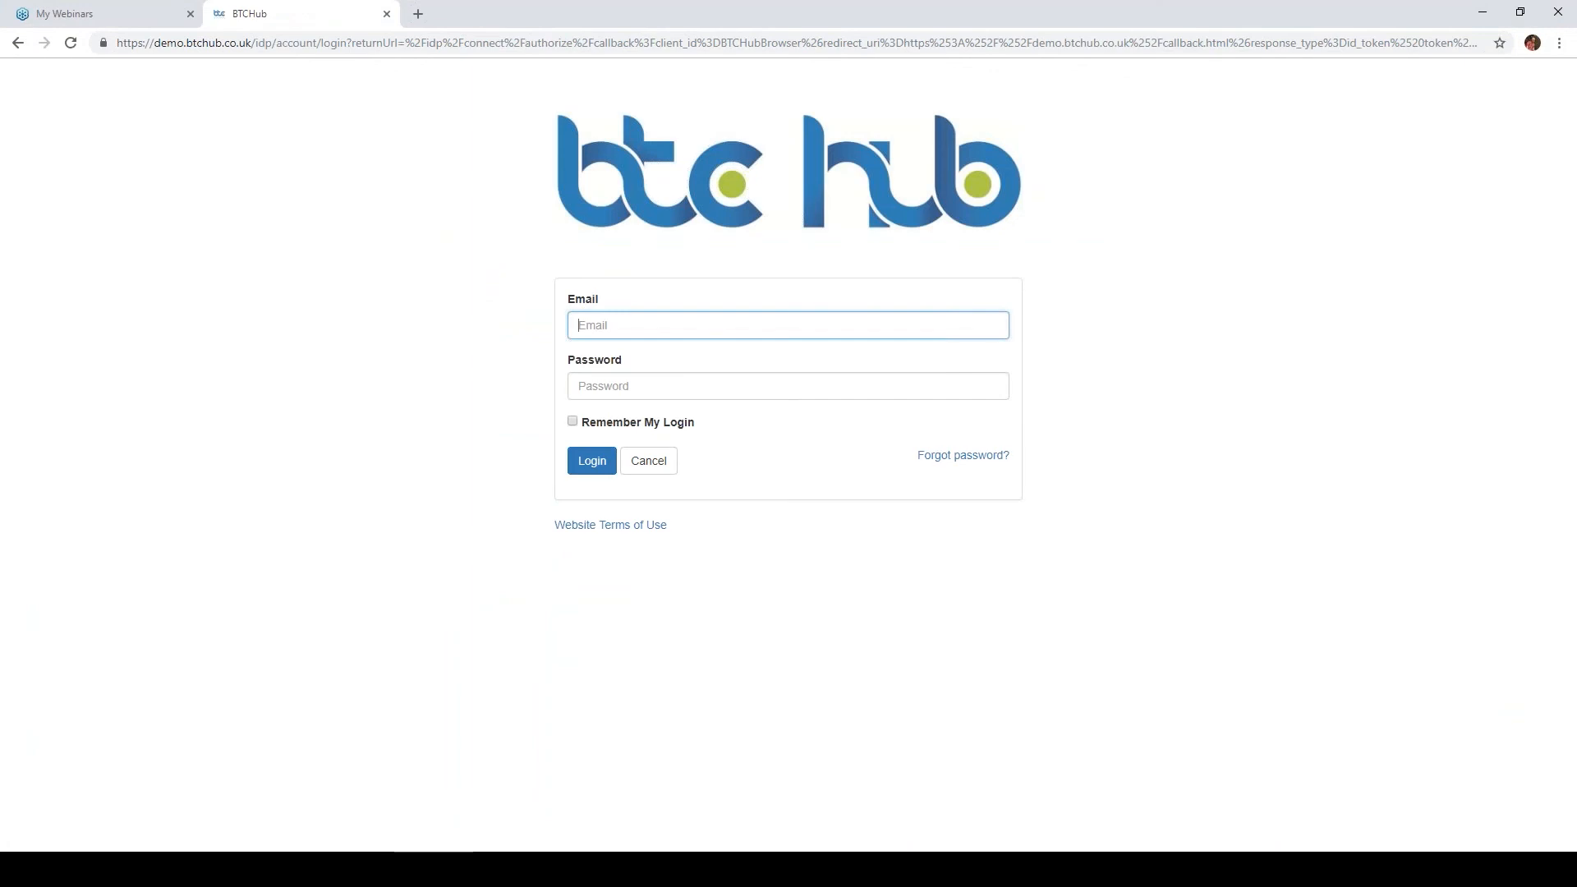
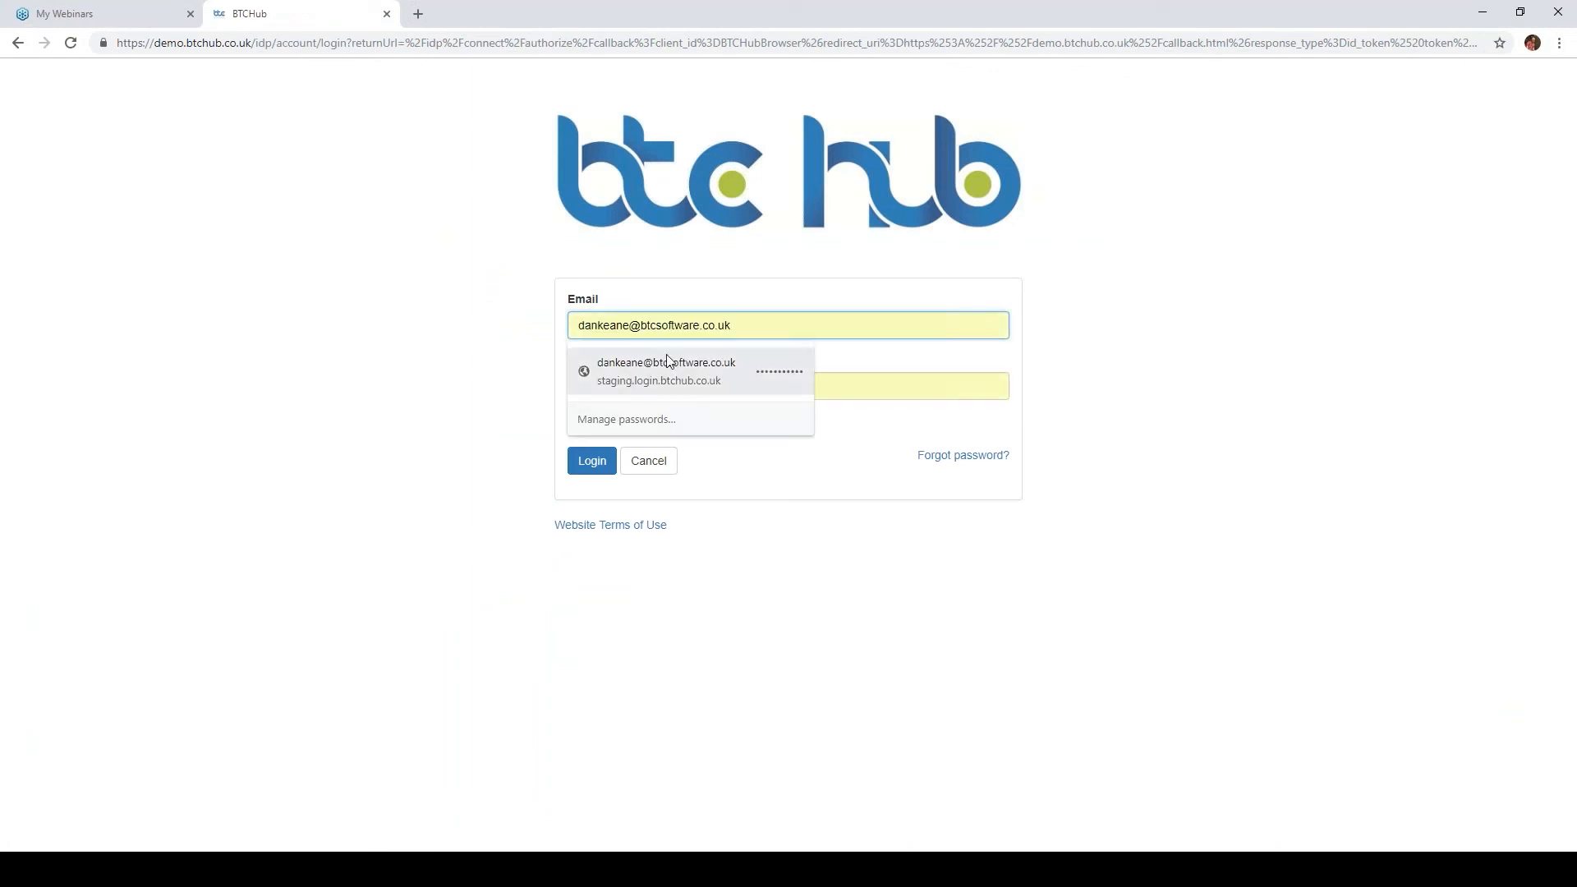
# Step: Log in to BTC Hub again with the saved account email and enter the account password
pyautogui.click(676, 375)
pyautogui.click(672, 383)
pyautogui.hotkey('ctrl', 'a')
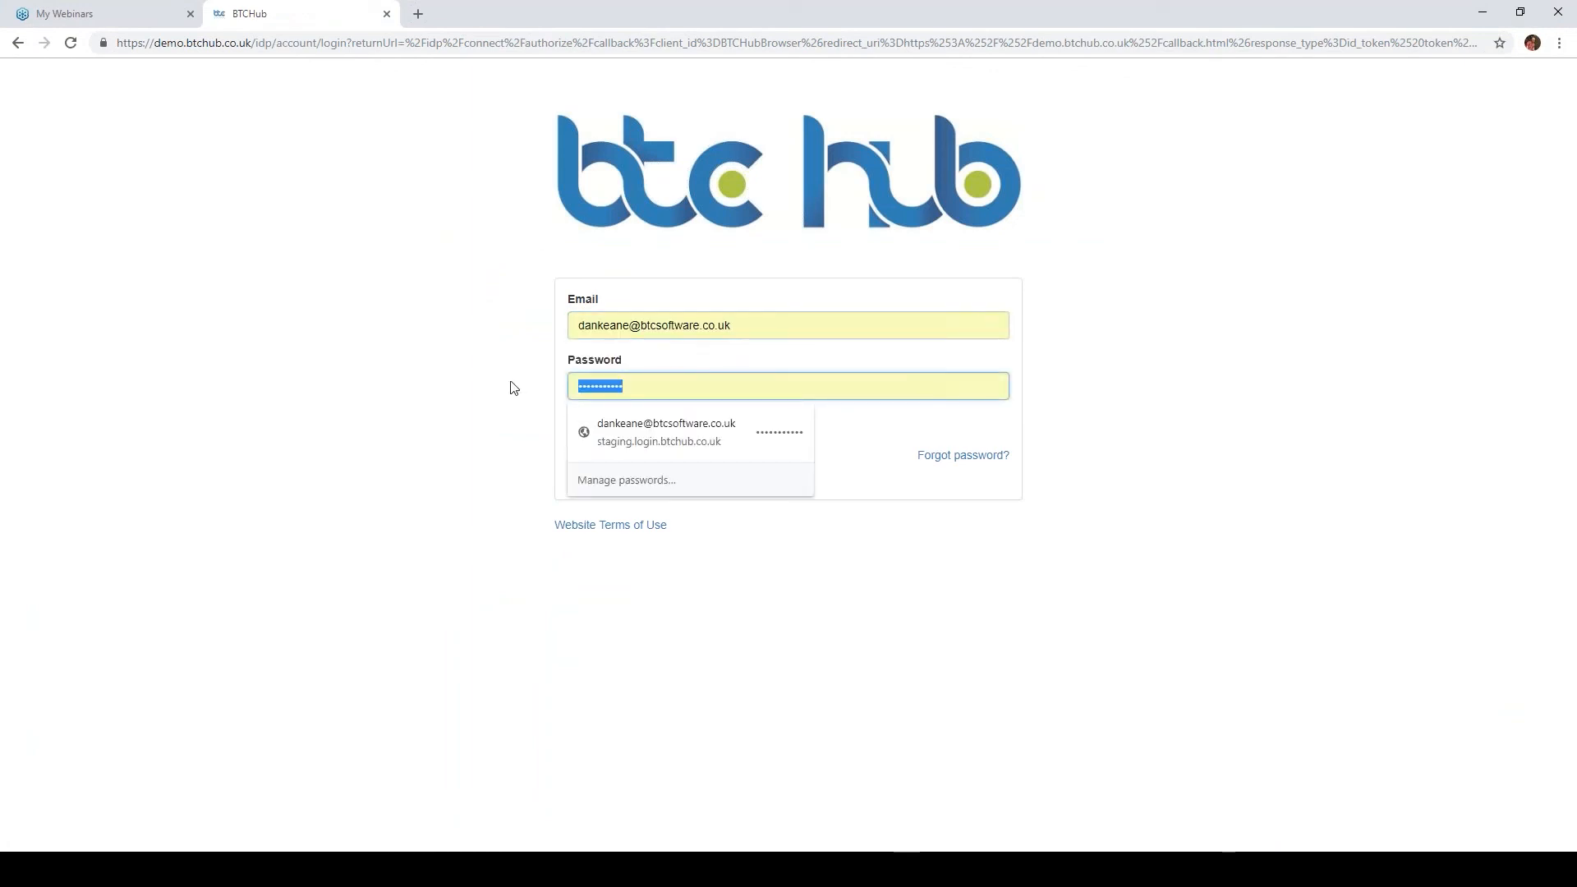
pyautogui.write('•••')
pyautogui.press('Return')
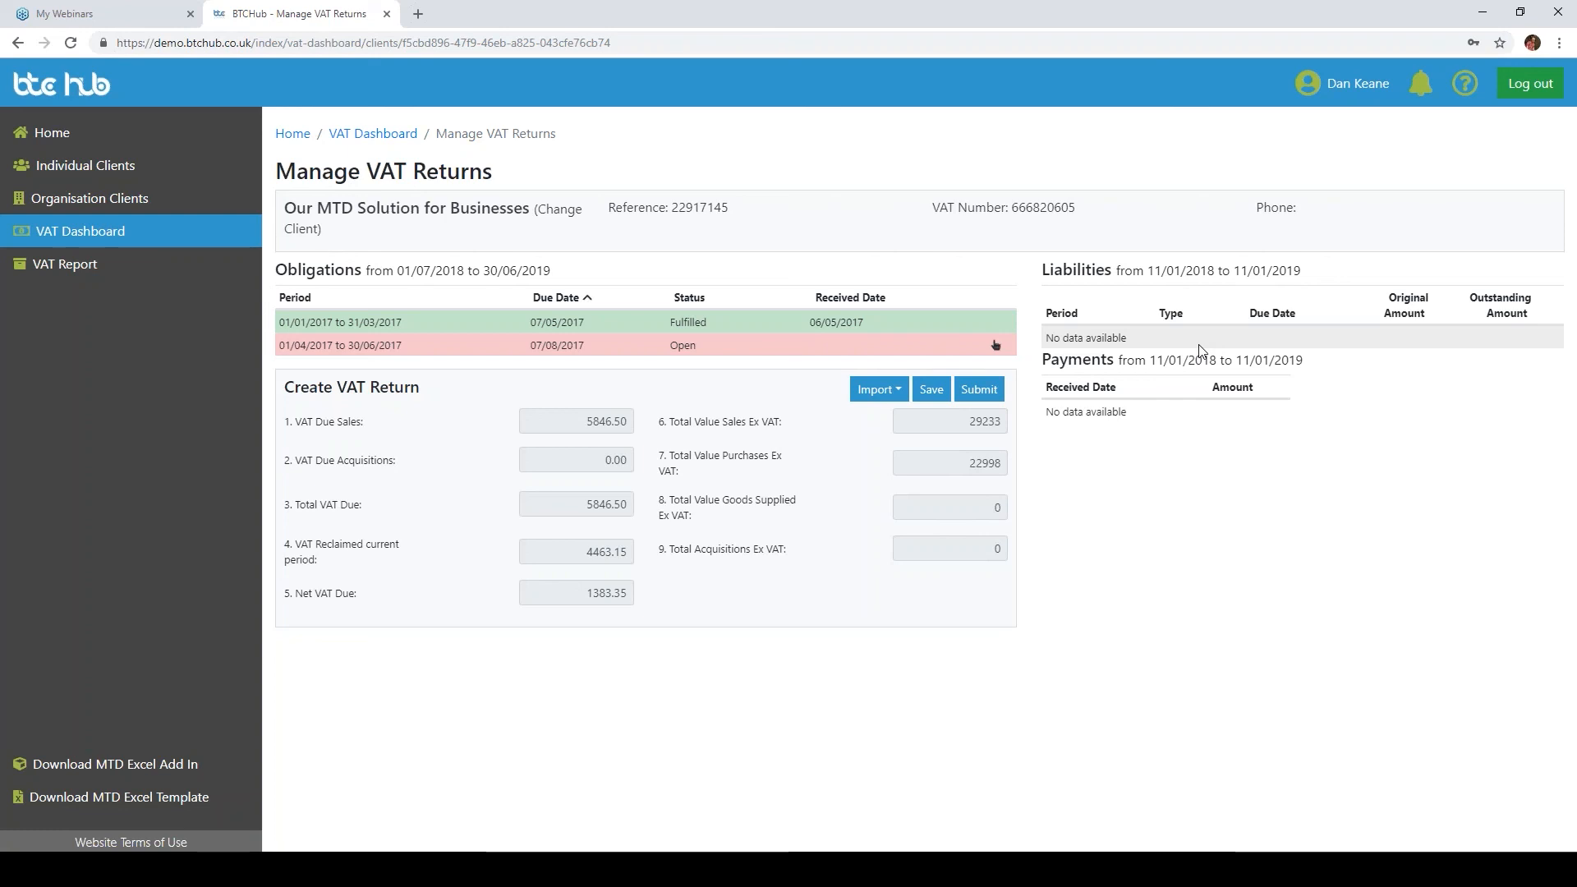
# Step: Save the imported 01/04/2017 to 30/06/2017 VAT return, then submit it after ticking the legal declaration
pyautogui.click(931, 389)
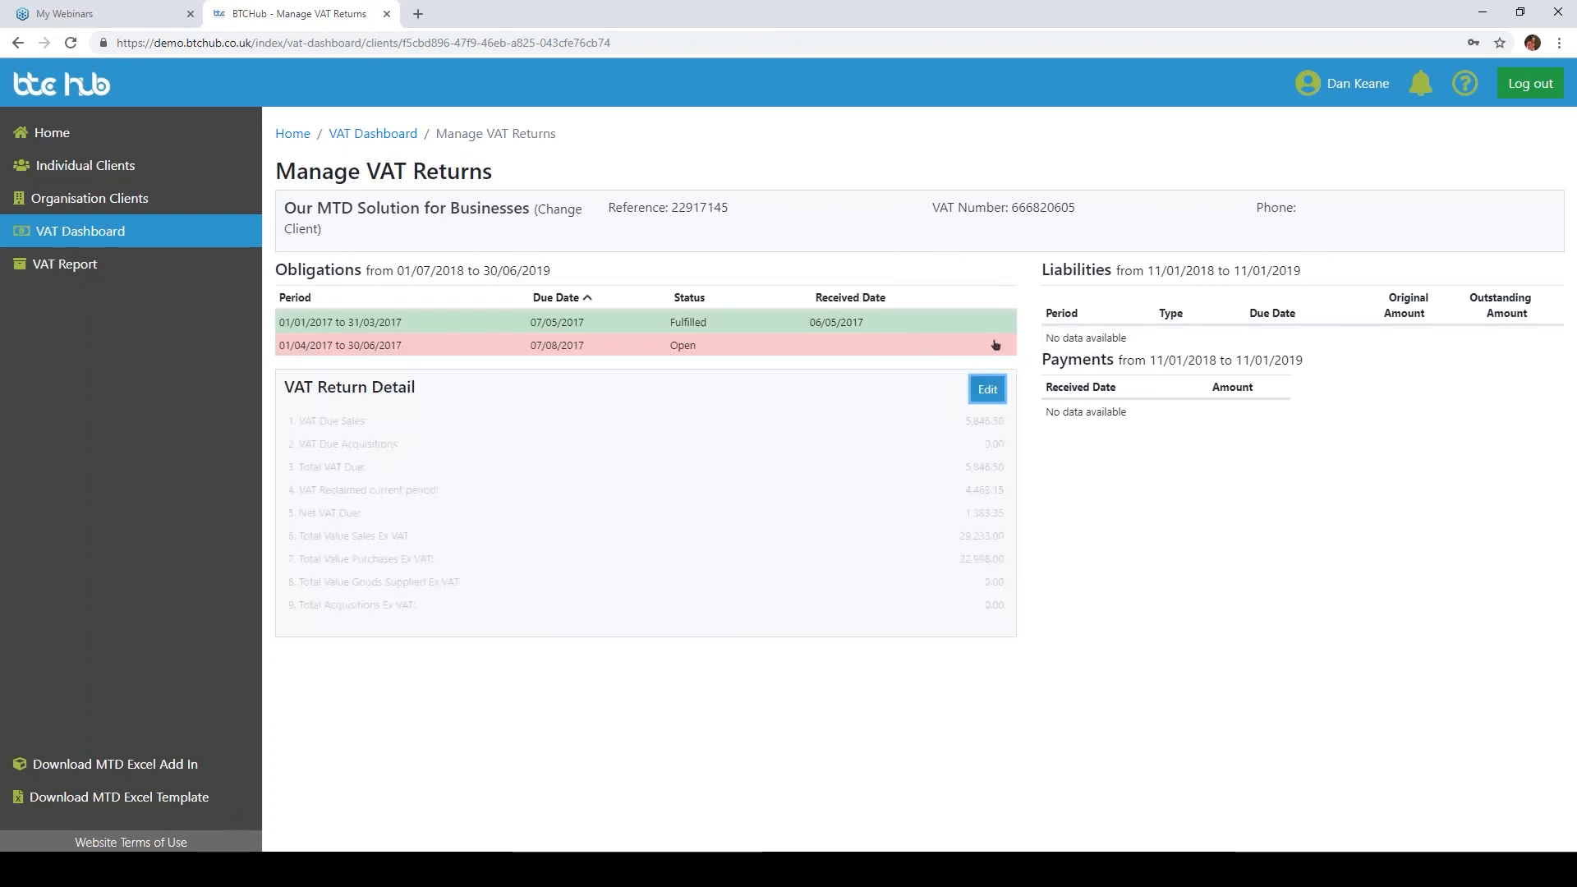
pyautogui.click(999, 394)
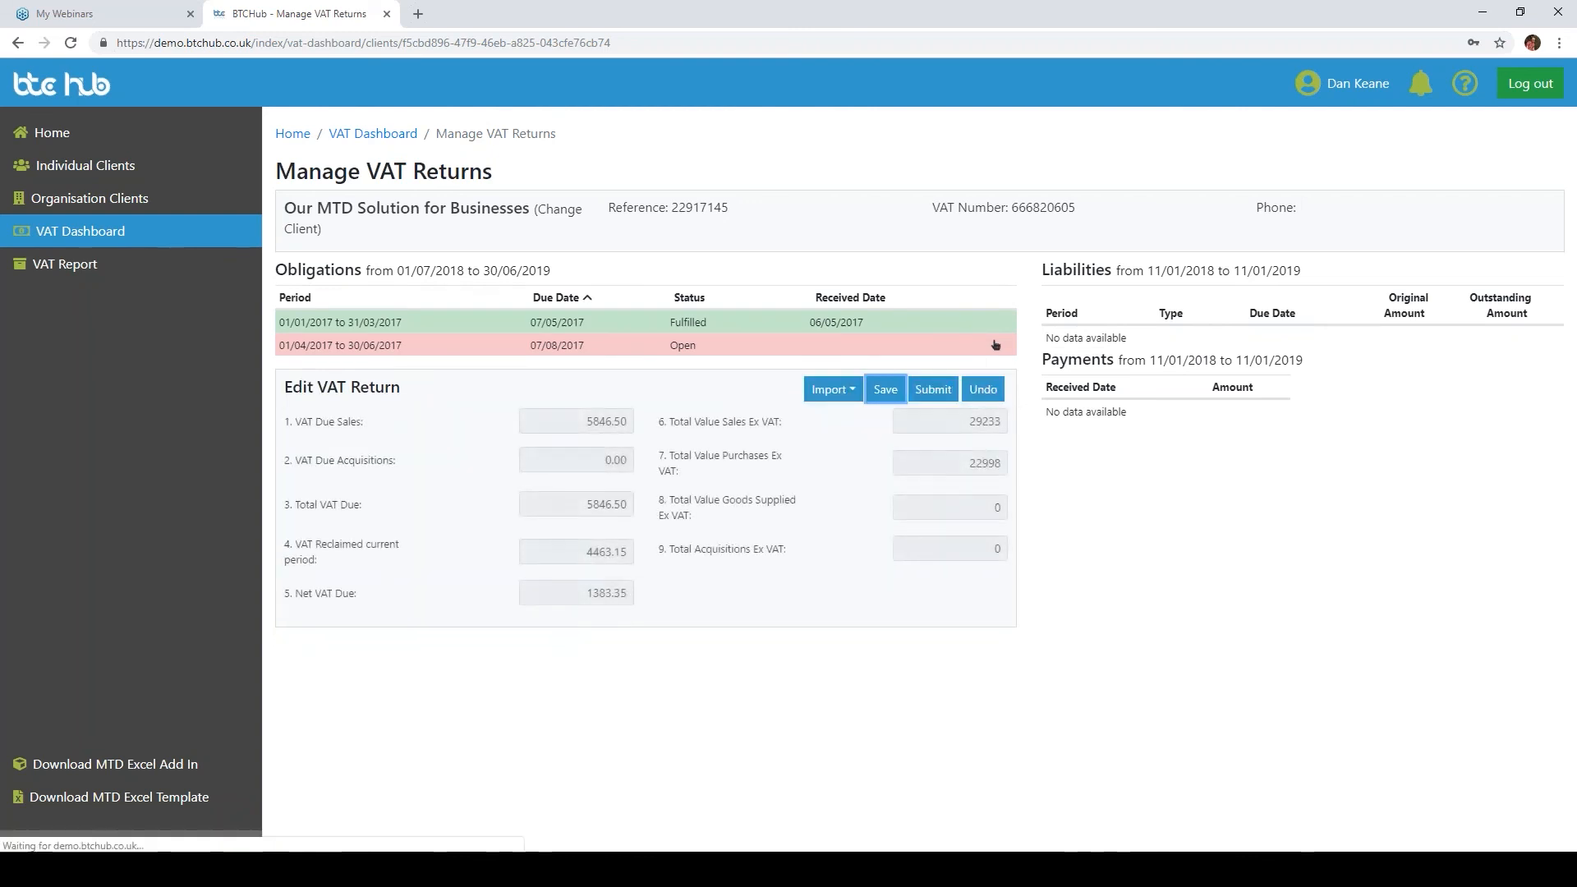
pyautogui.click(934, 391)
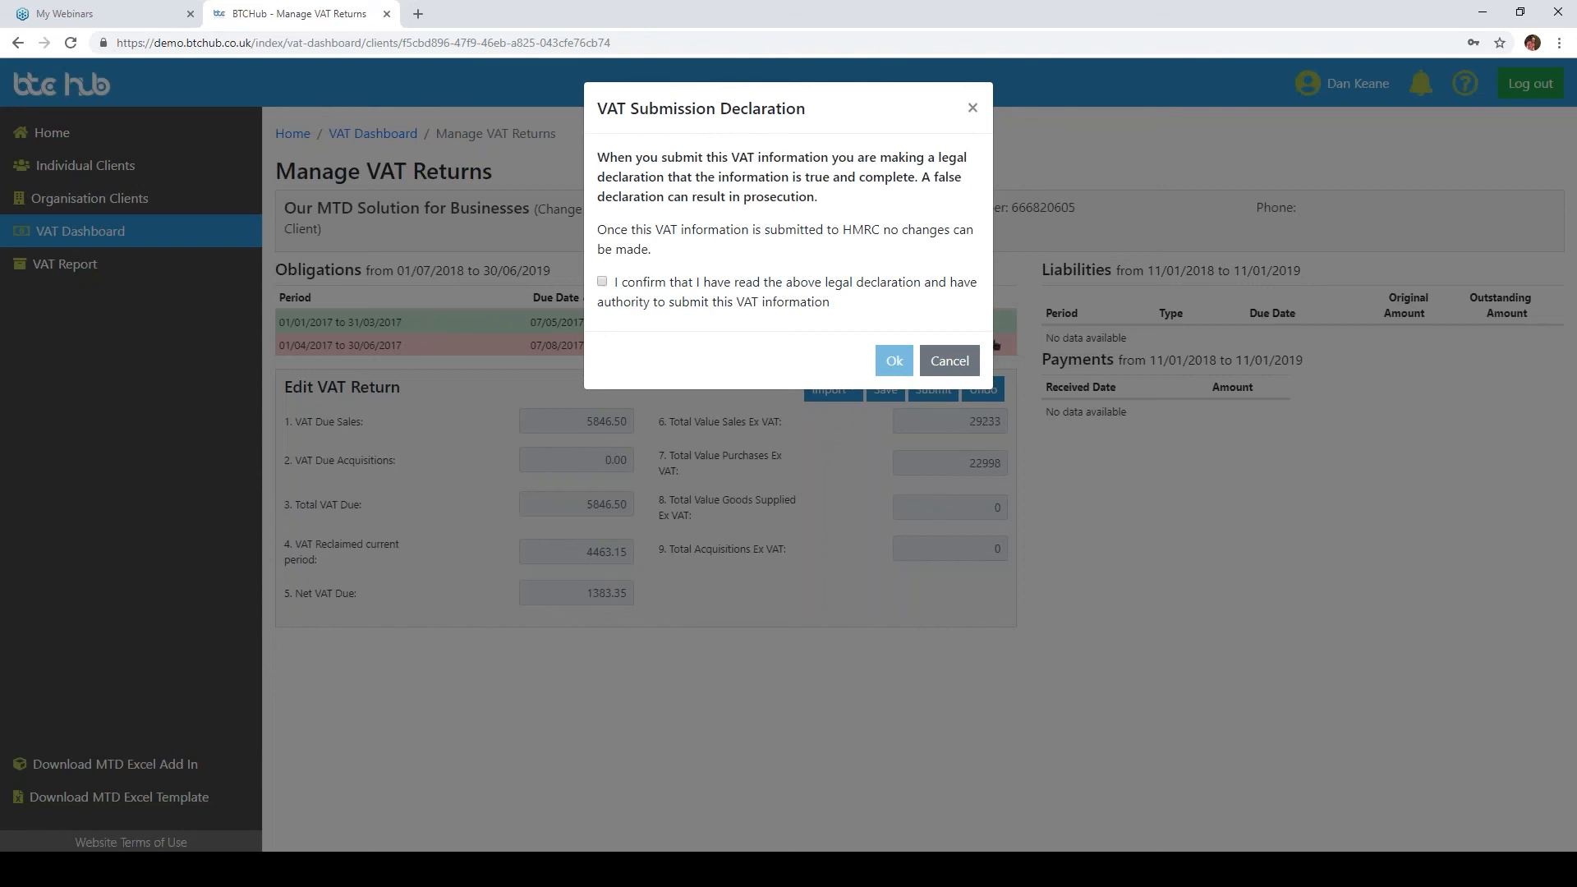
pyautogui.click(602, 283)
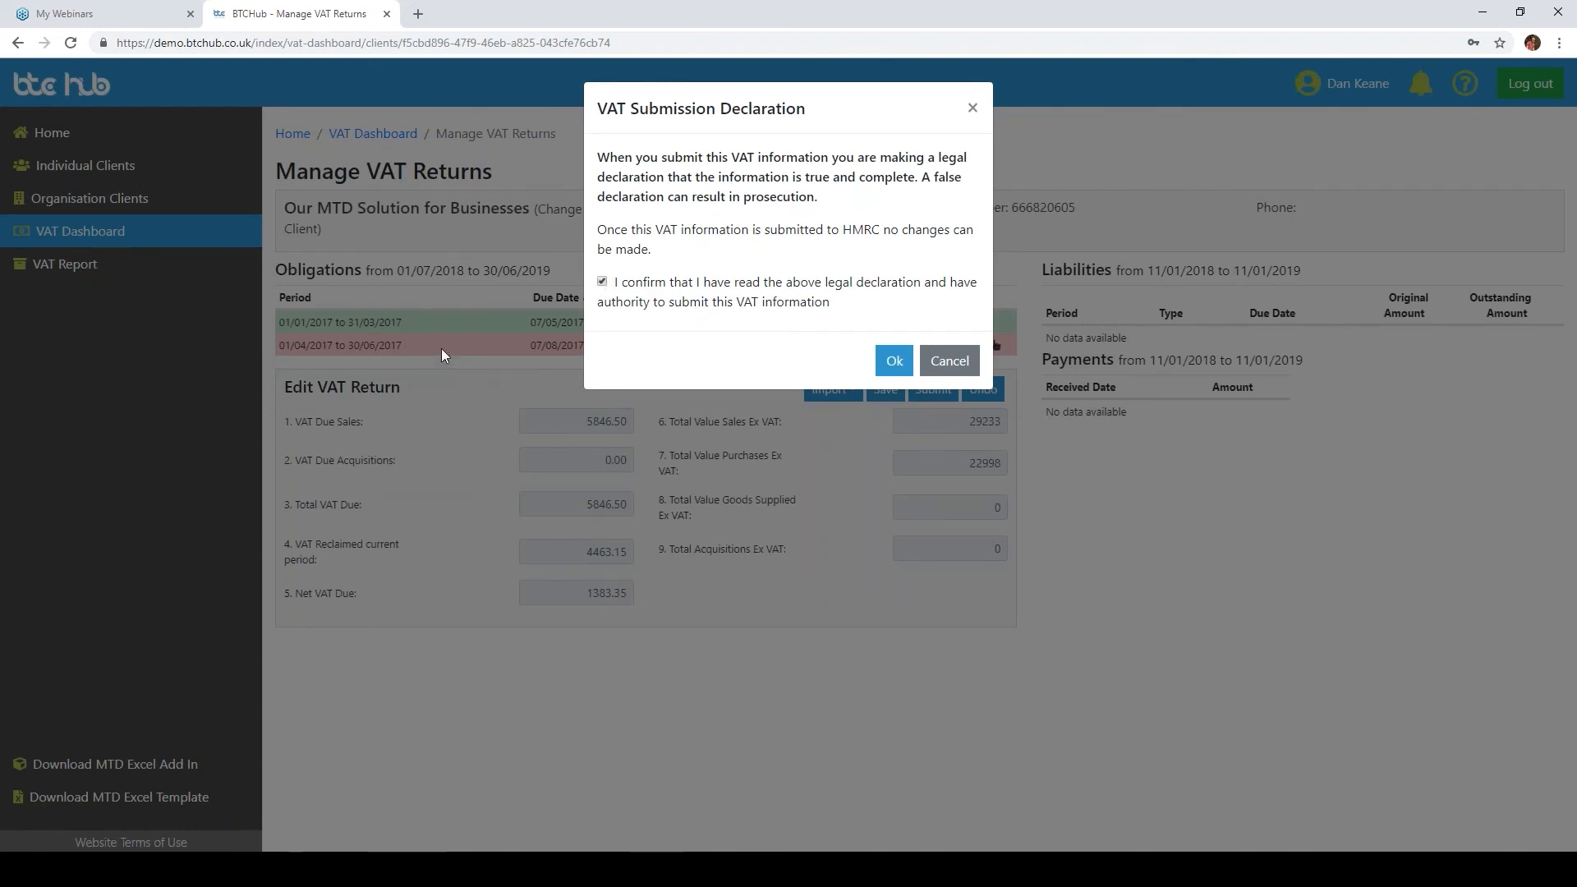
pyautogui.click(908, 361)
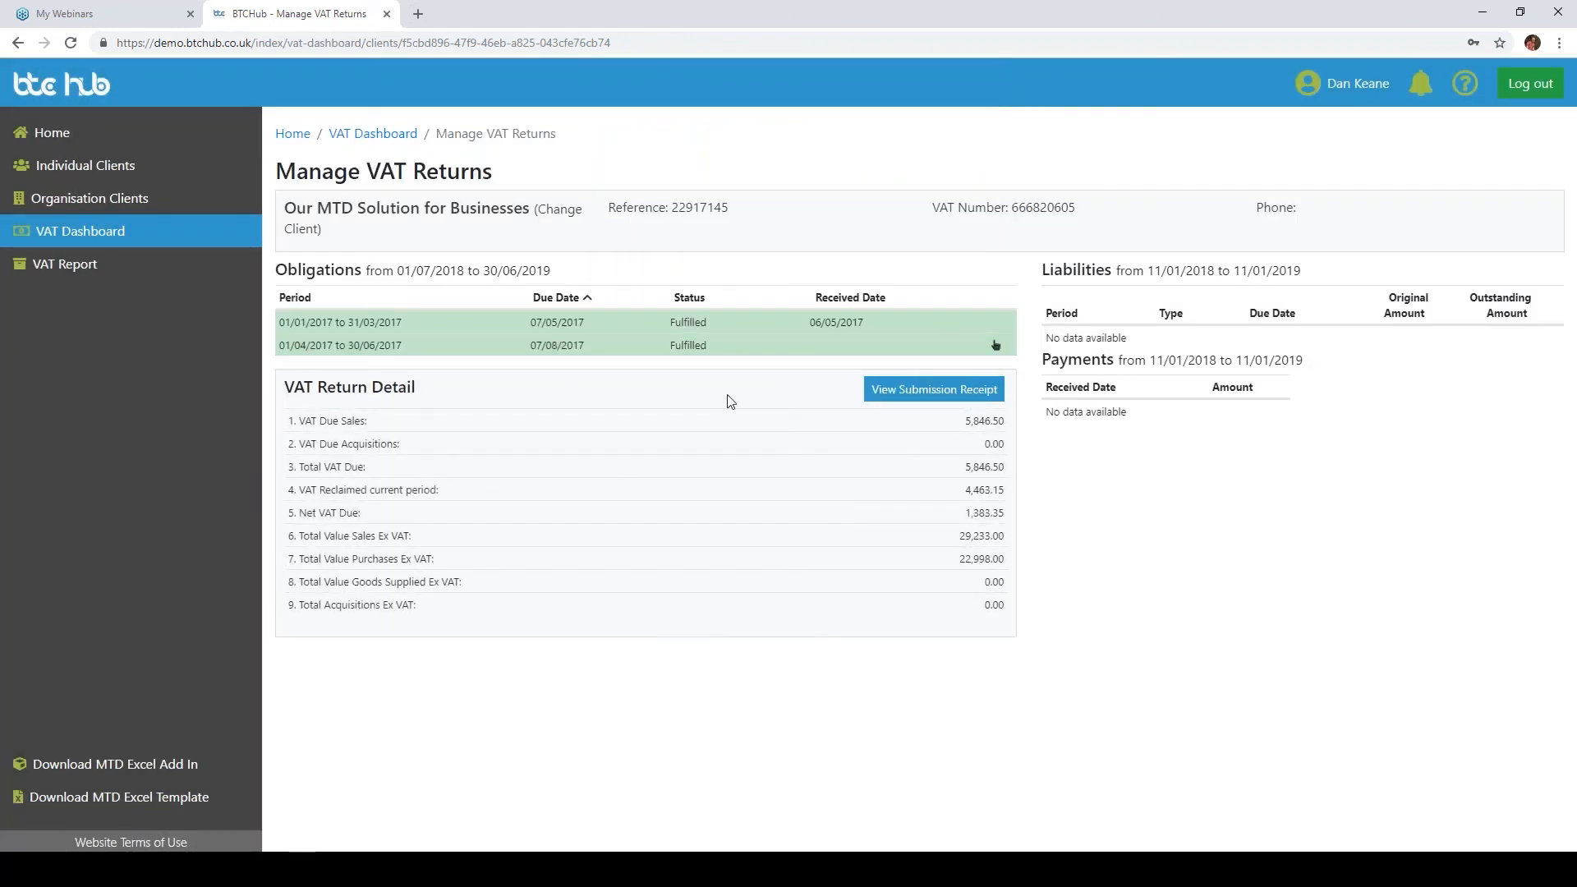
# Step: View the submission receipt for the filed VAT return and close it
pyautogui.click(943, 391)
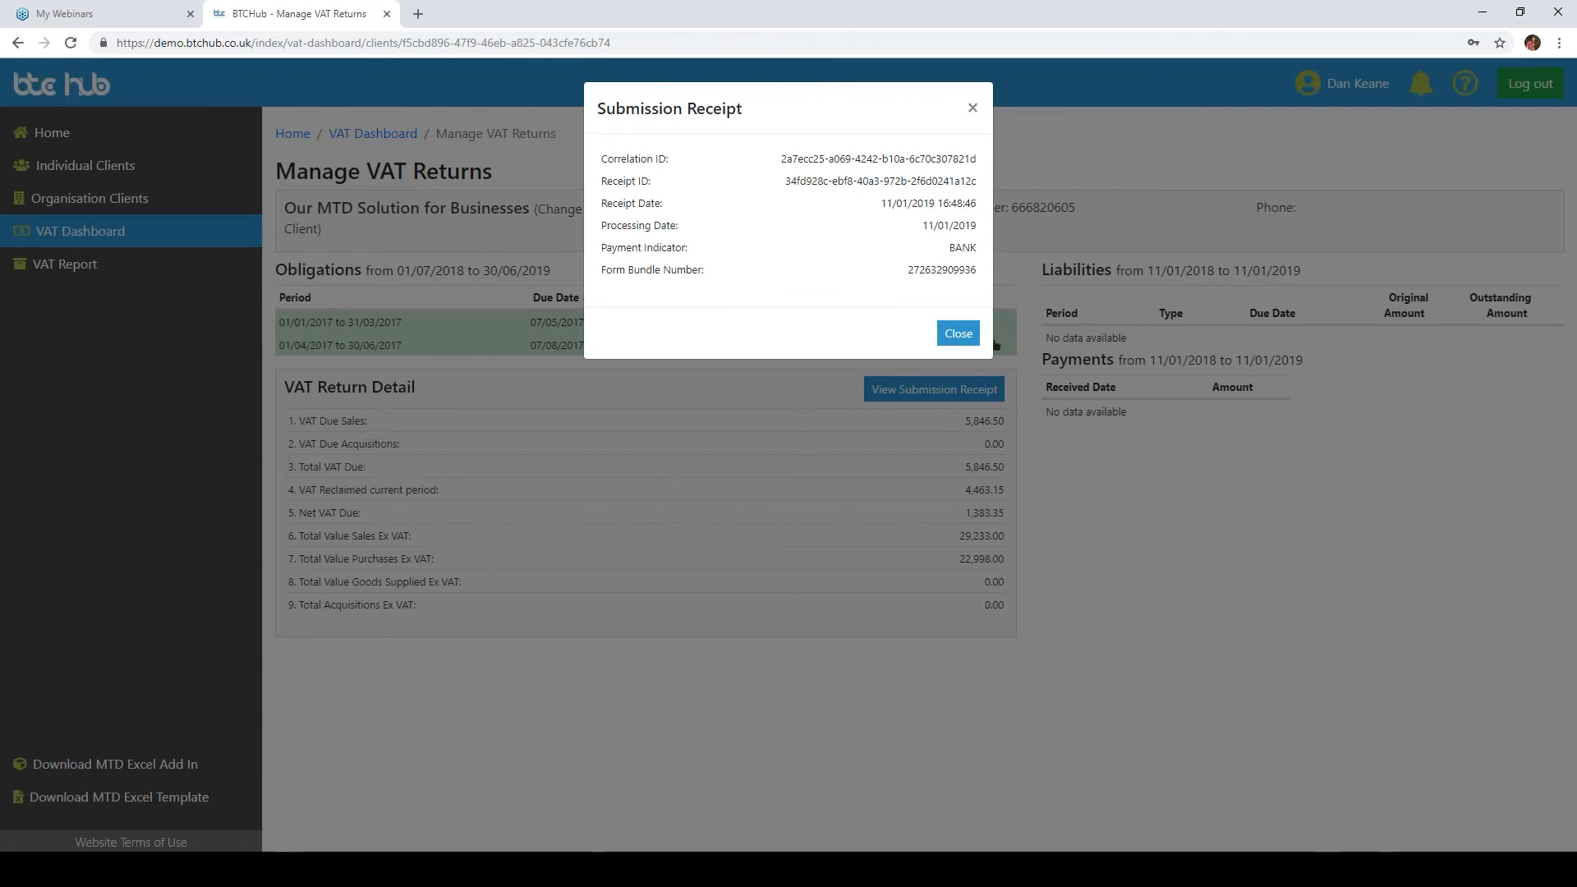
pyautogui.click(967, 333)
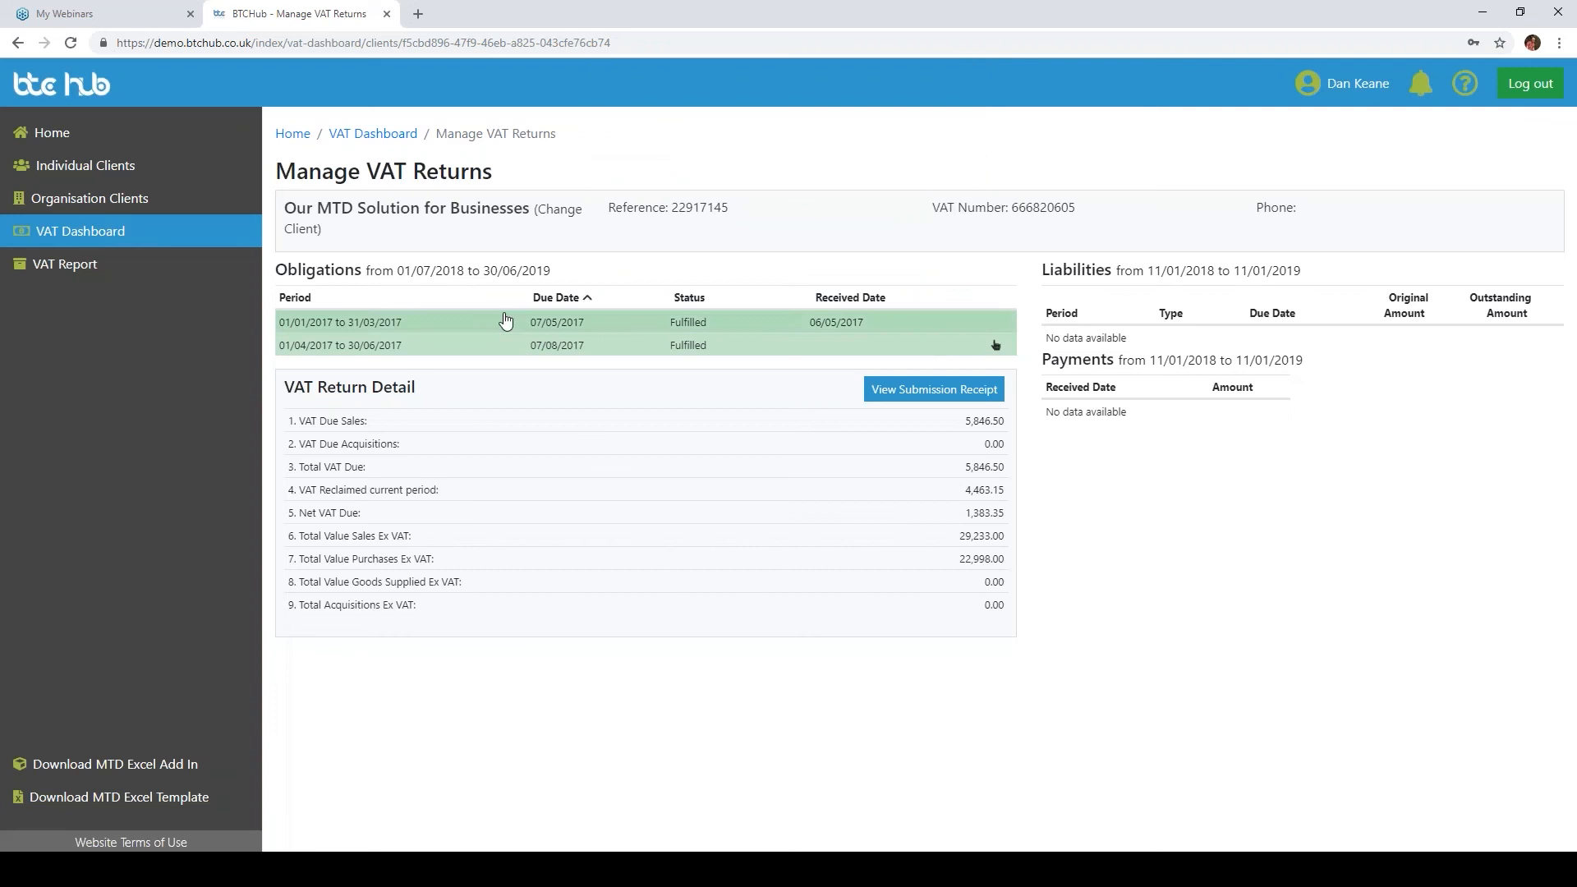
# Step: Open the VAT dashboard and select the client Demo VT Example
pyautogui.click(113, 233)
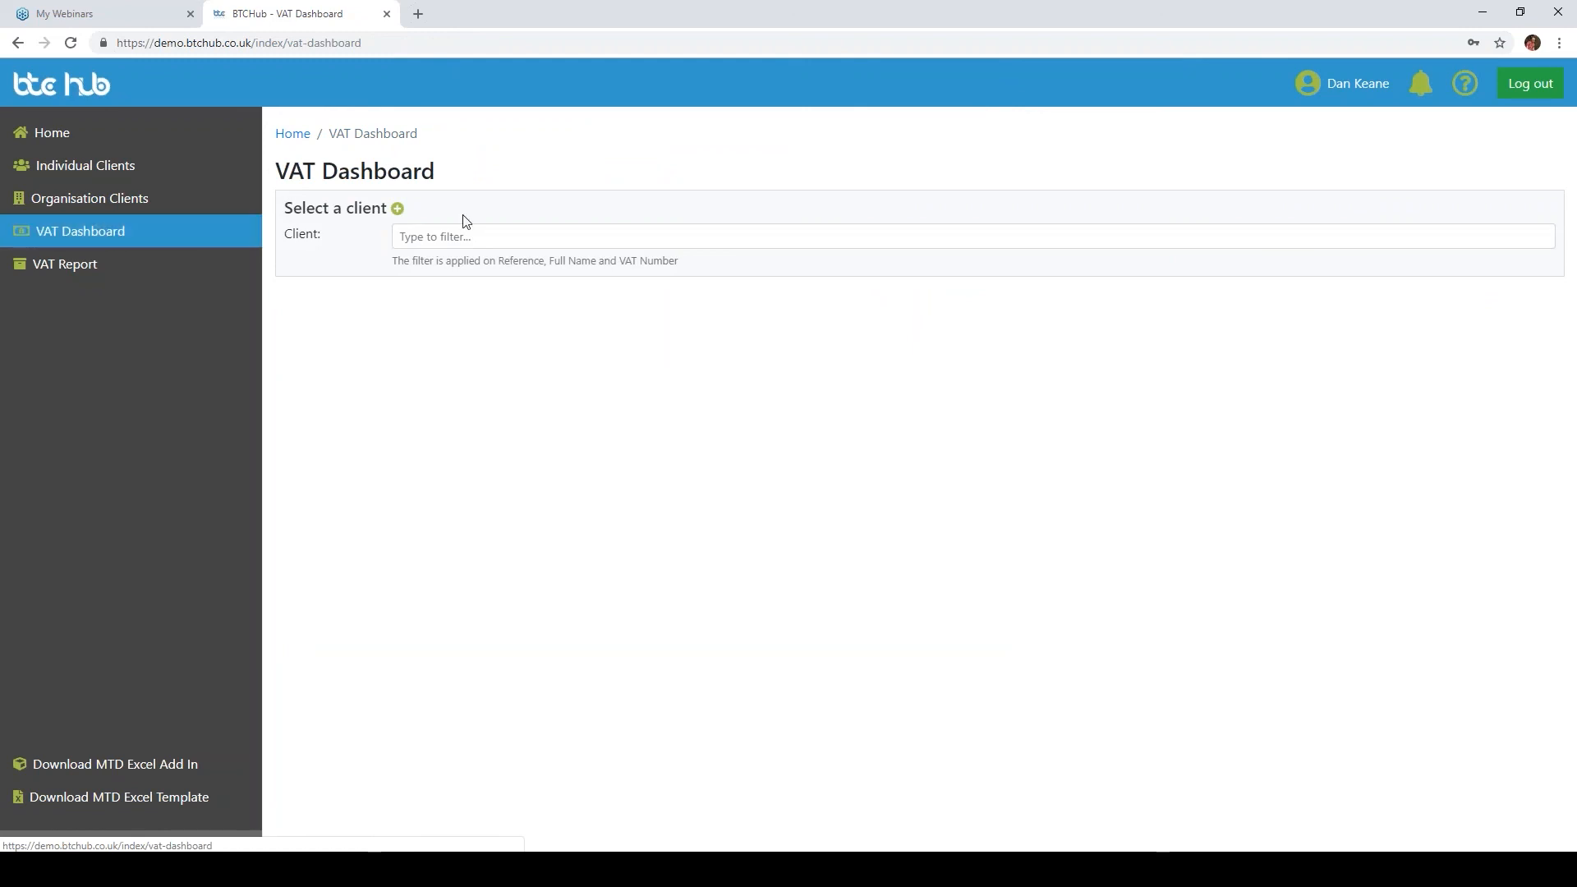
pyautogui.click(446, 243)
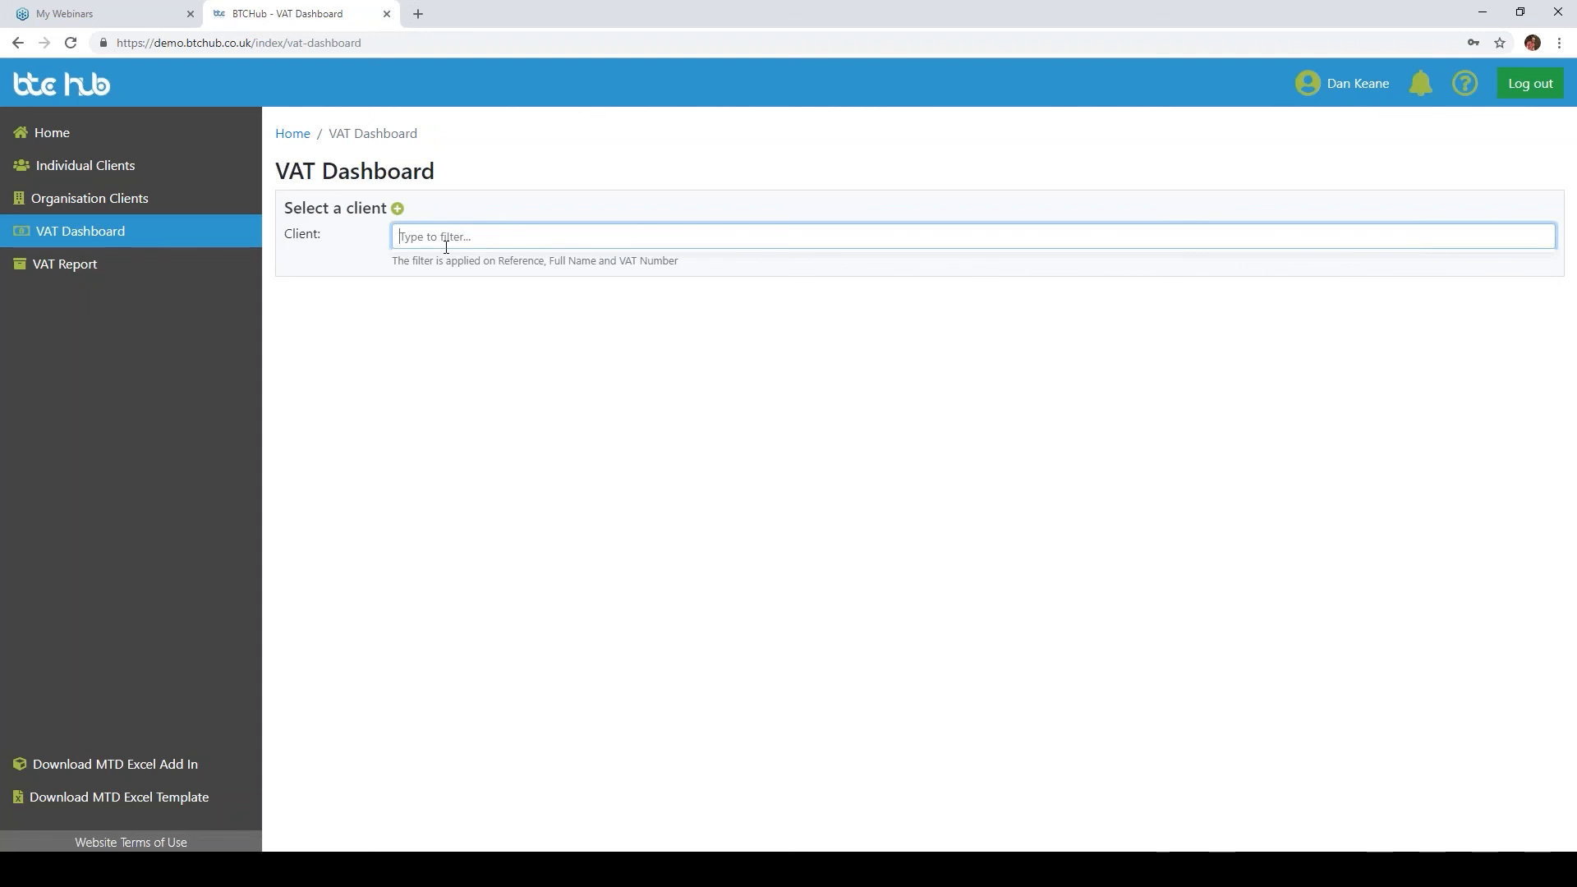
pyautogui.write('Demo V')
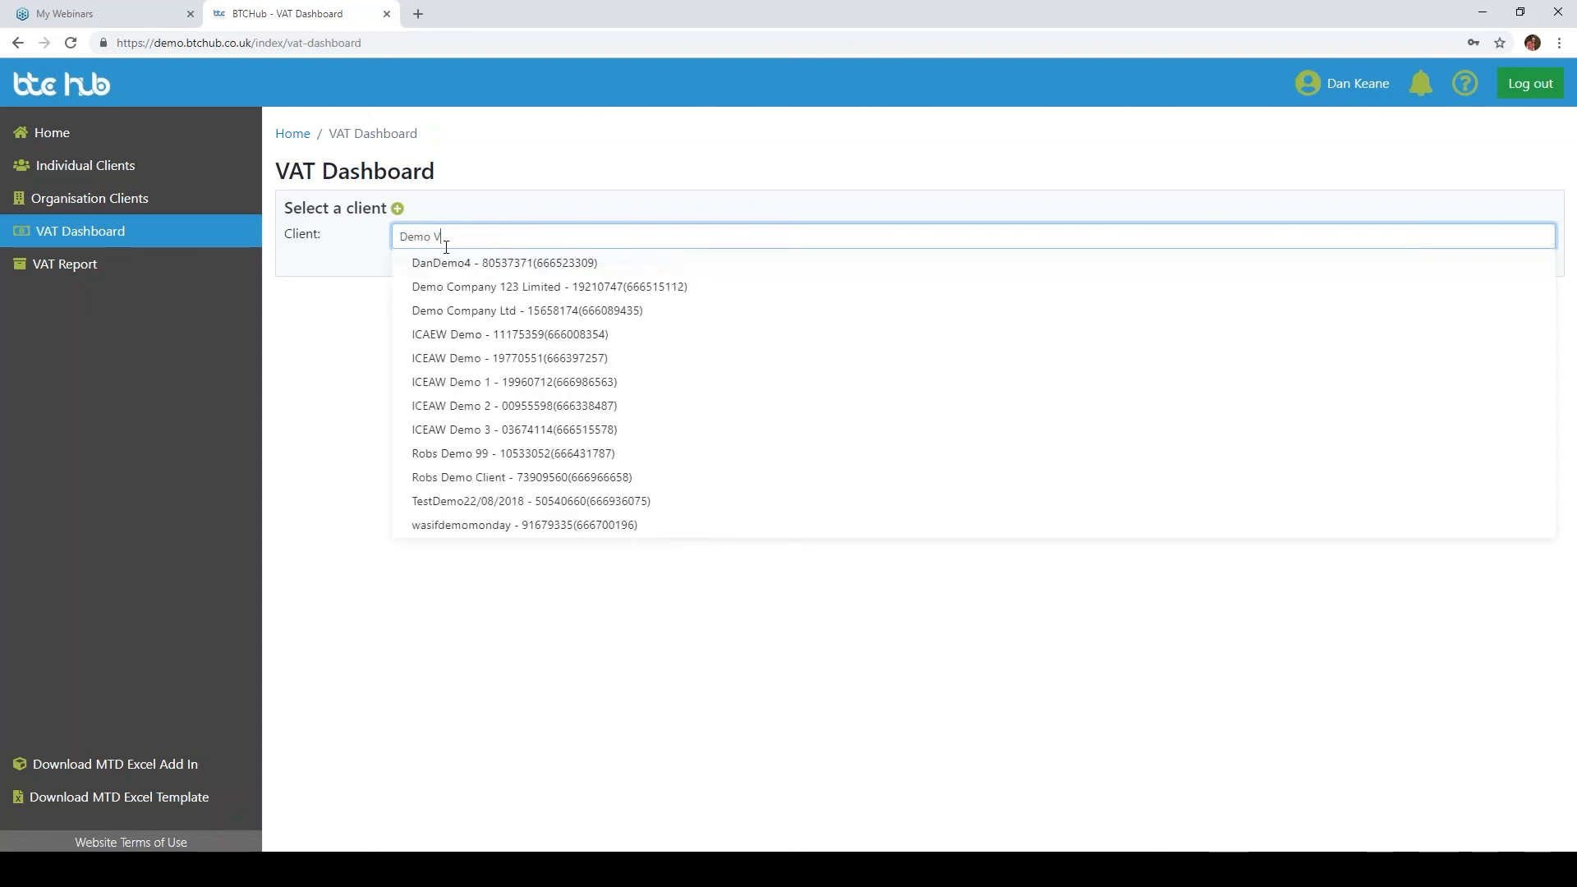
pyautogui.write('T Example')
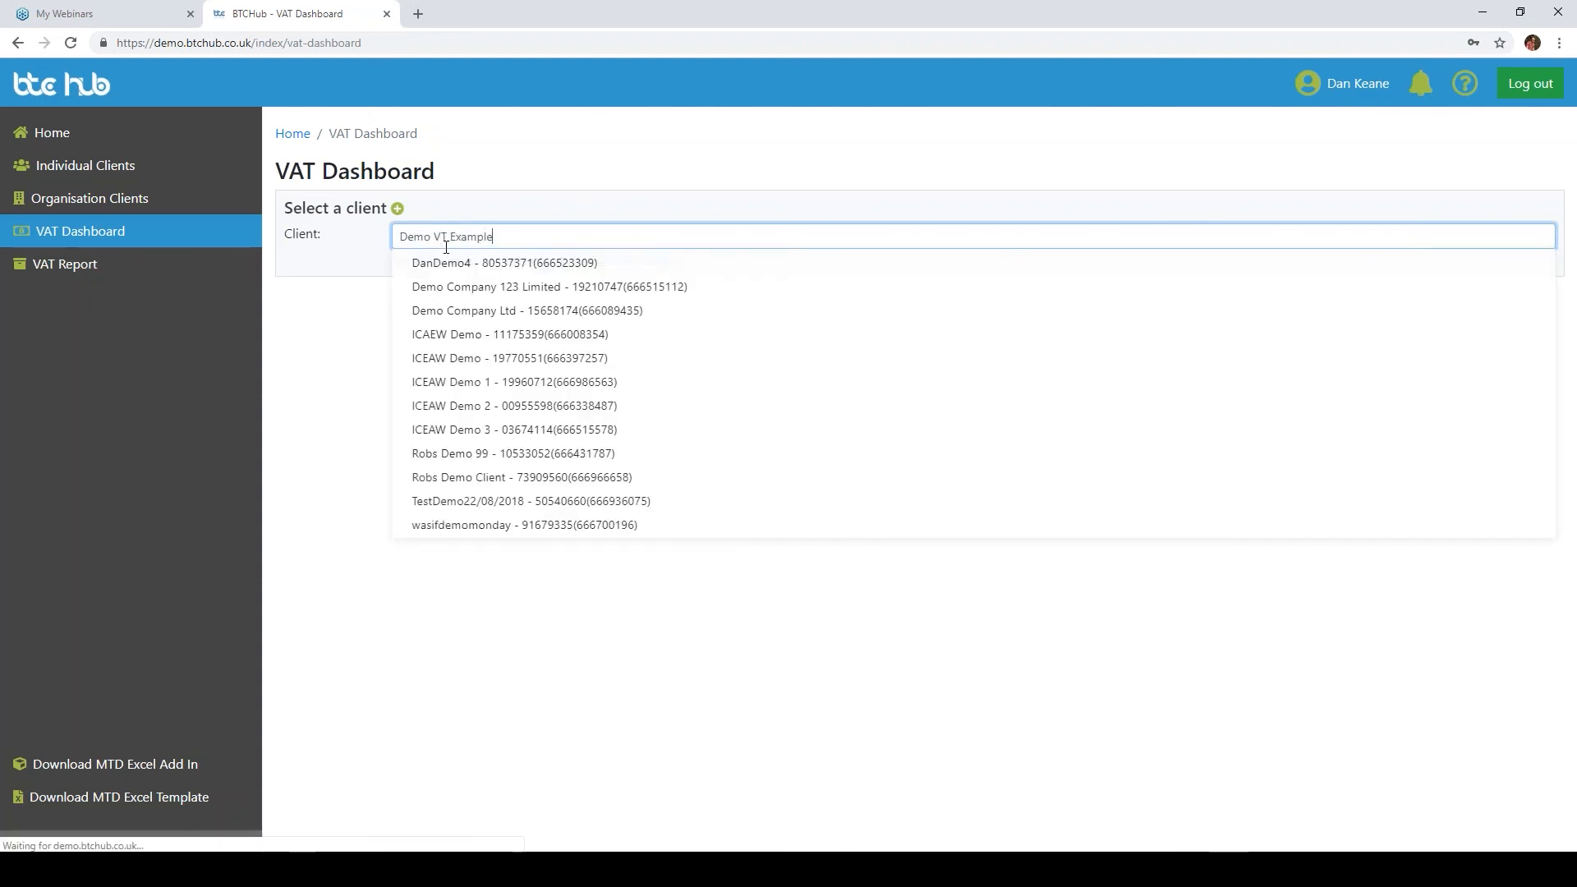
pyautogui.click(400, 213)
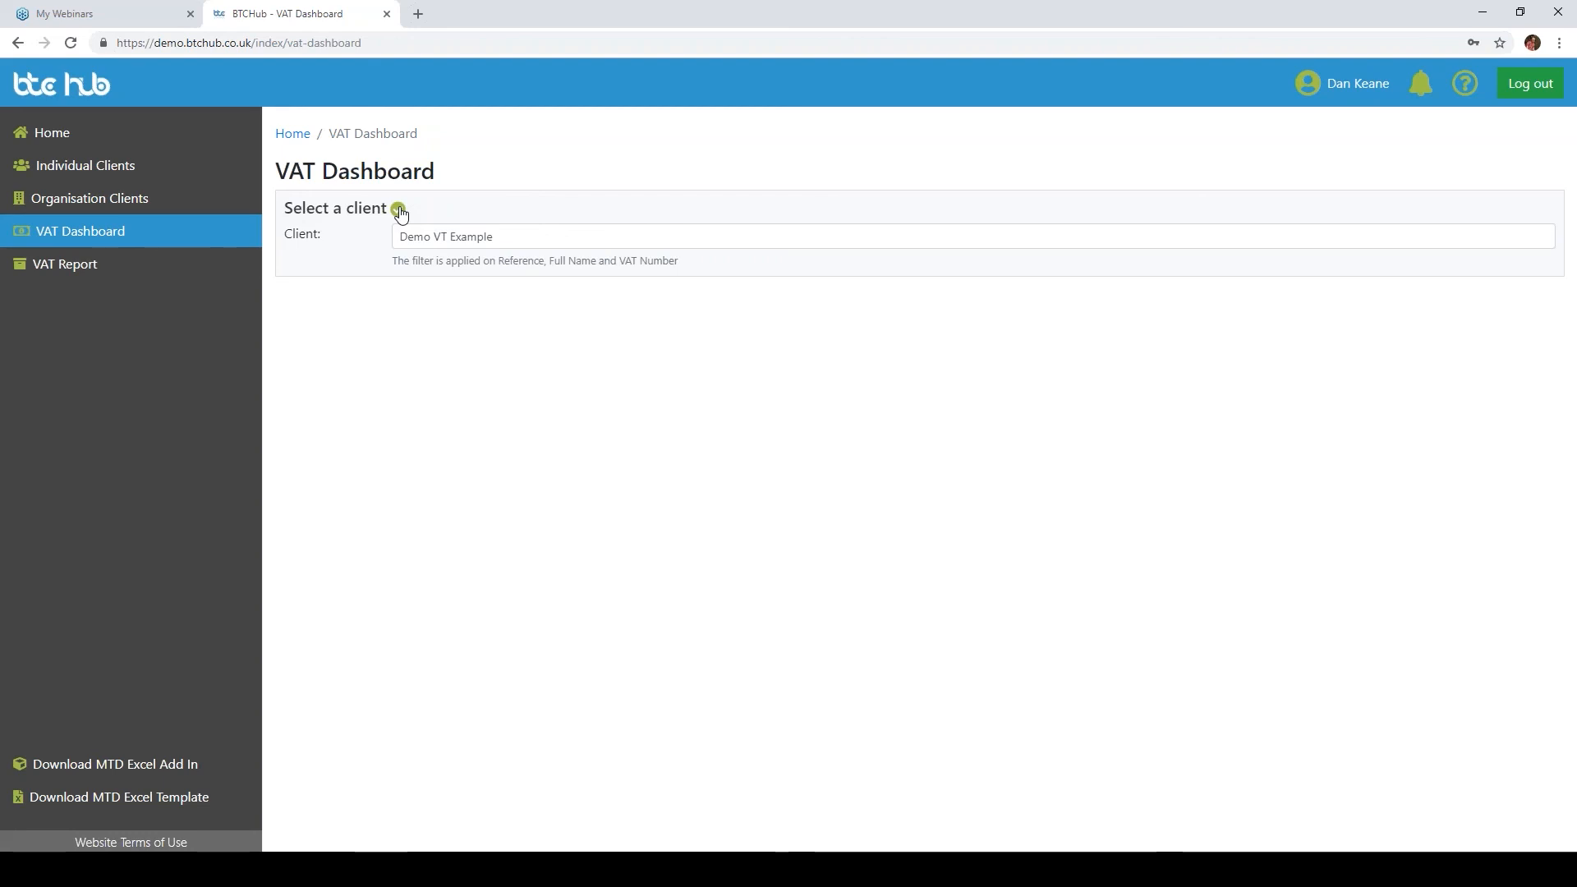
pyautogui.click(400, 213)
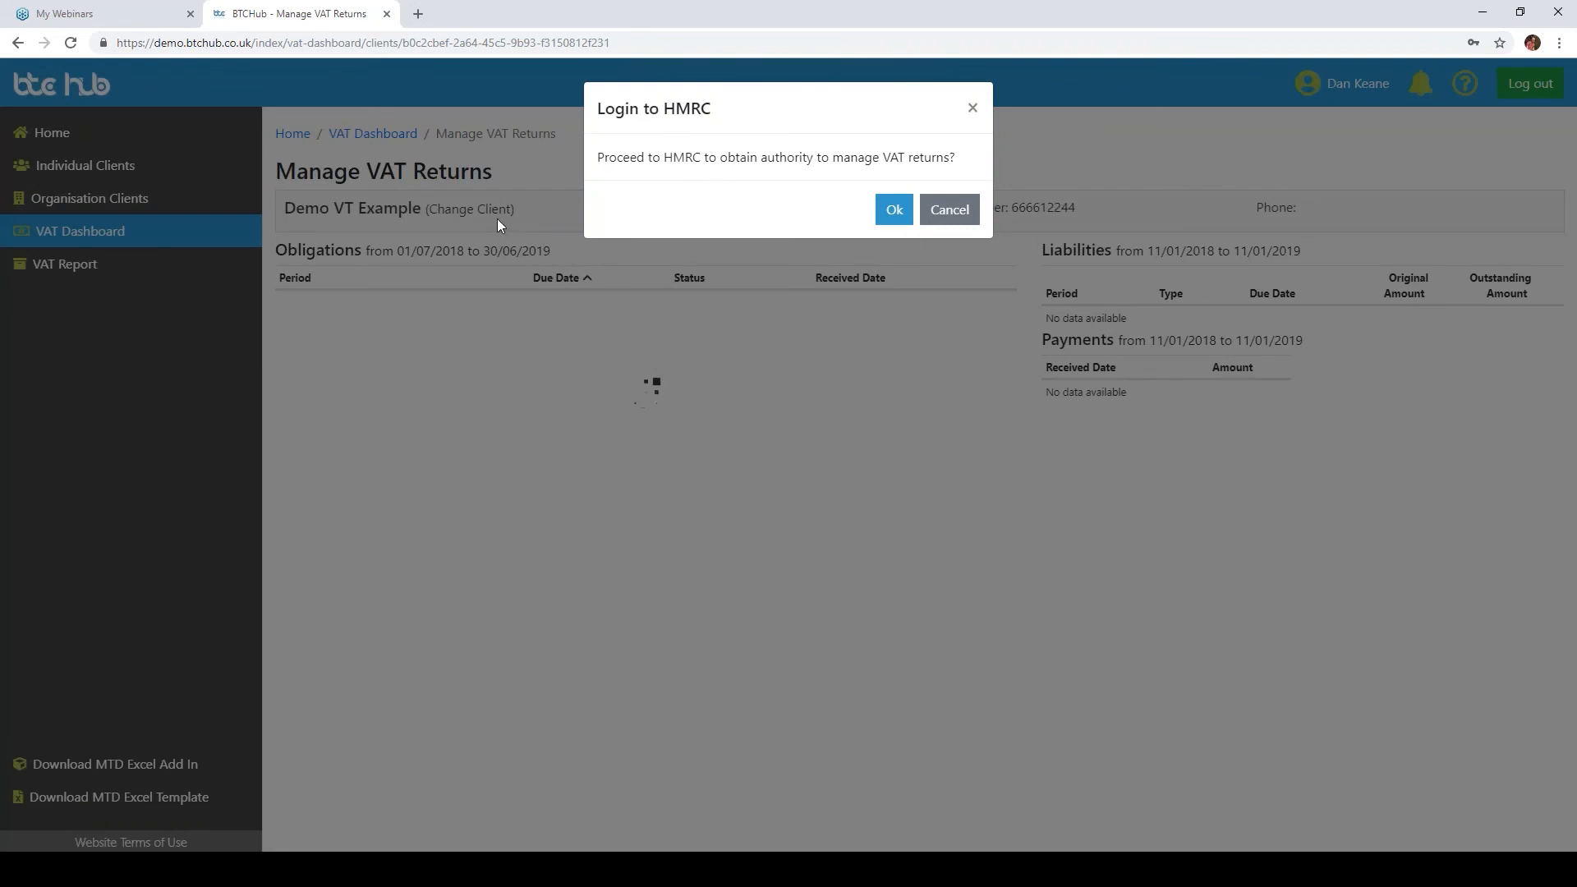
# Step: Proceed to HMRC to obtain authority and continue past the authorisation information page
pyautogui.click(894, 209)
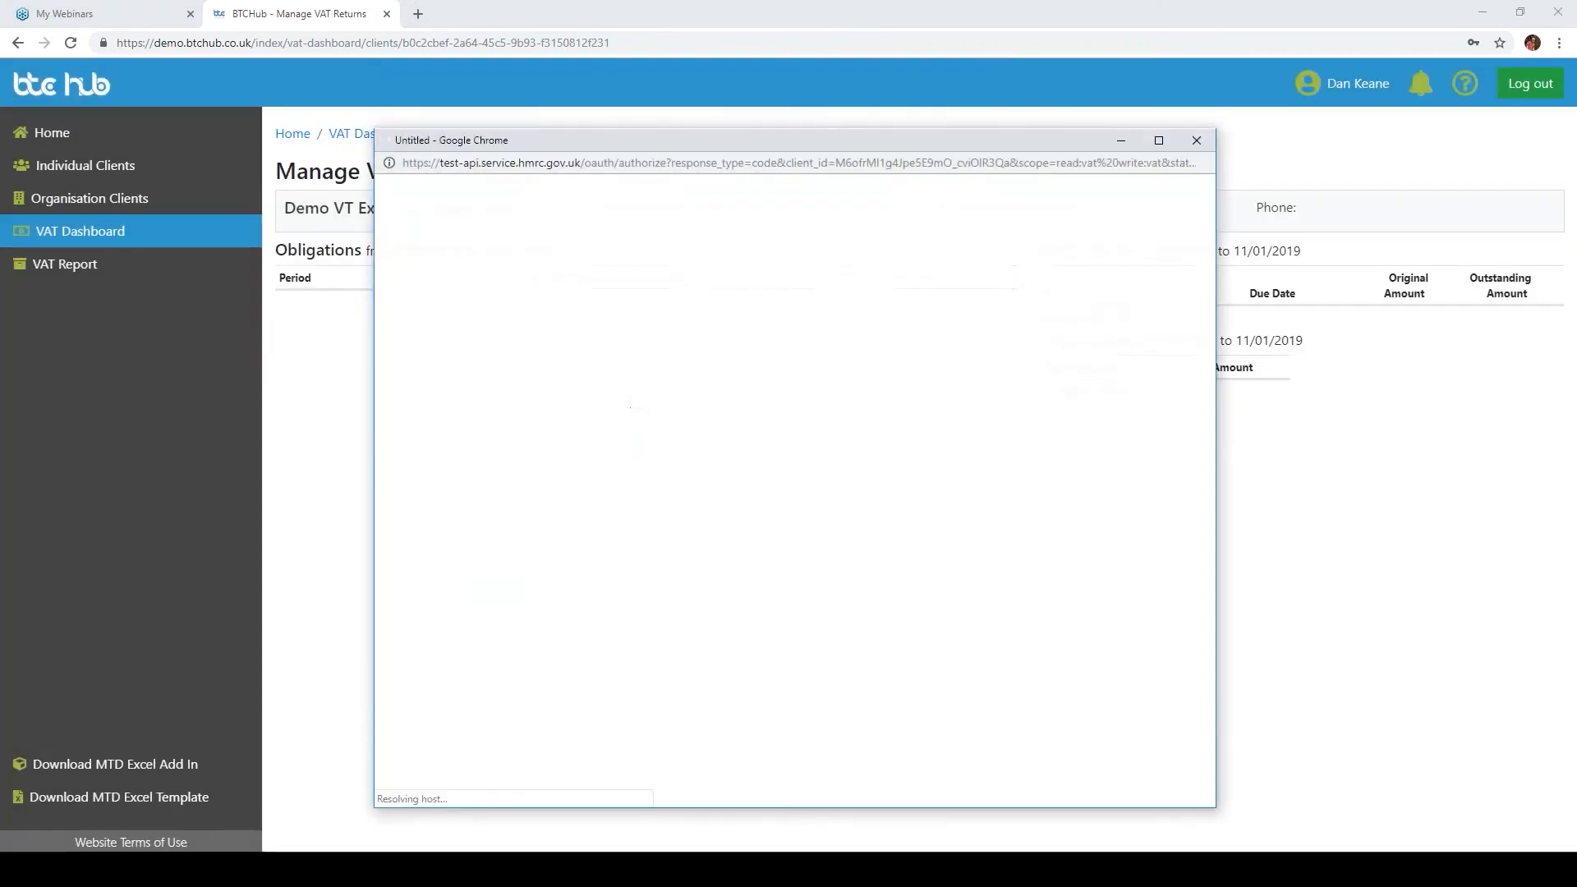
pyautogui.scroll(-4, 647, 570)
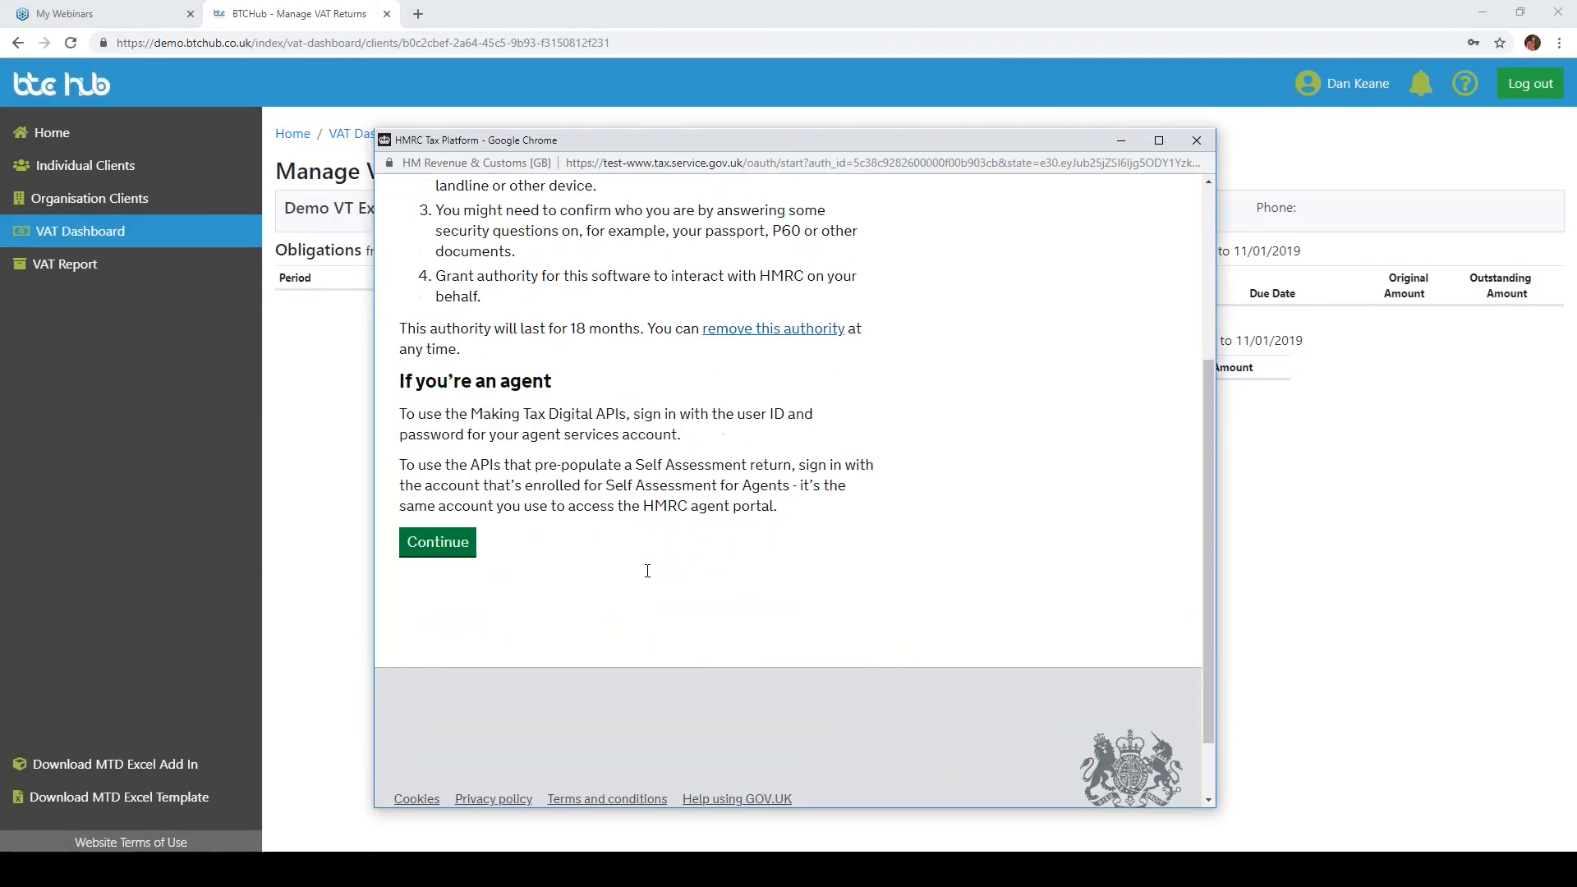
pyautogui.click(452, 534)
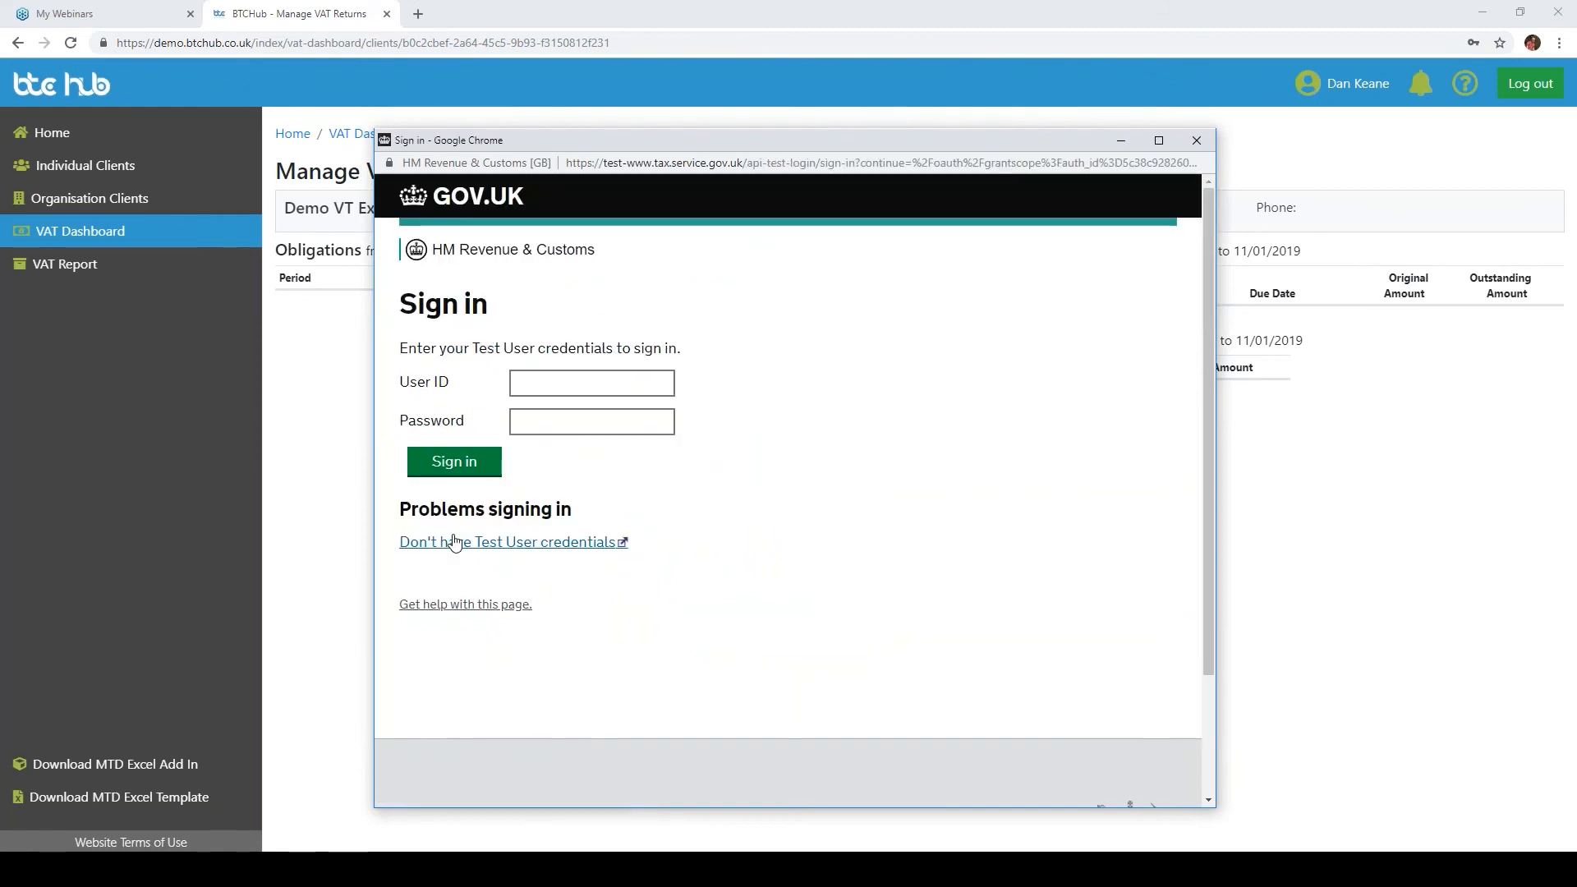
# Step: Sign in to HMRC with the test user ID and the test user password
pyautogui.click(557, 387)
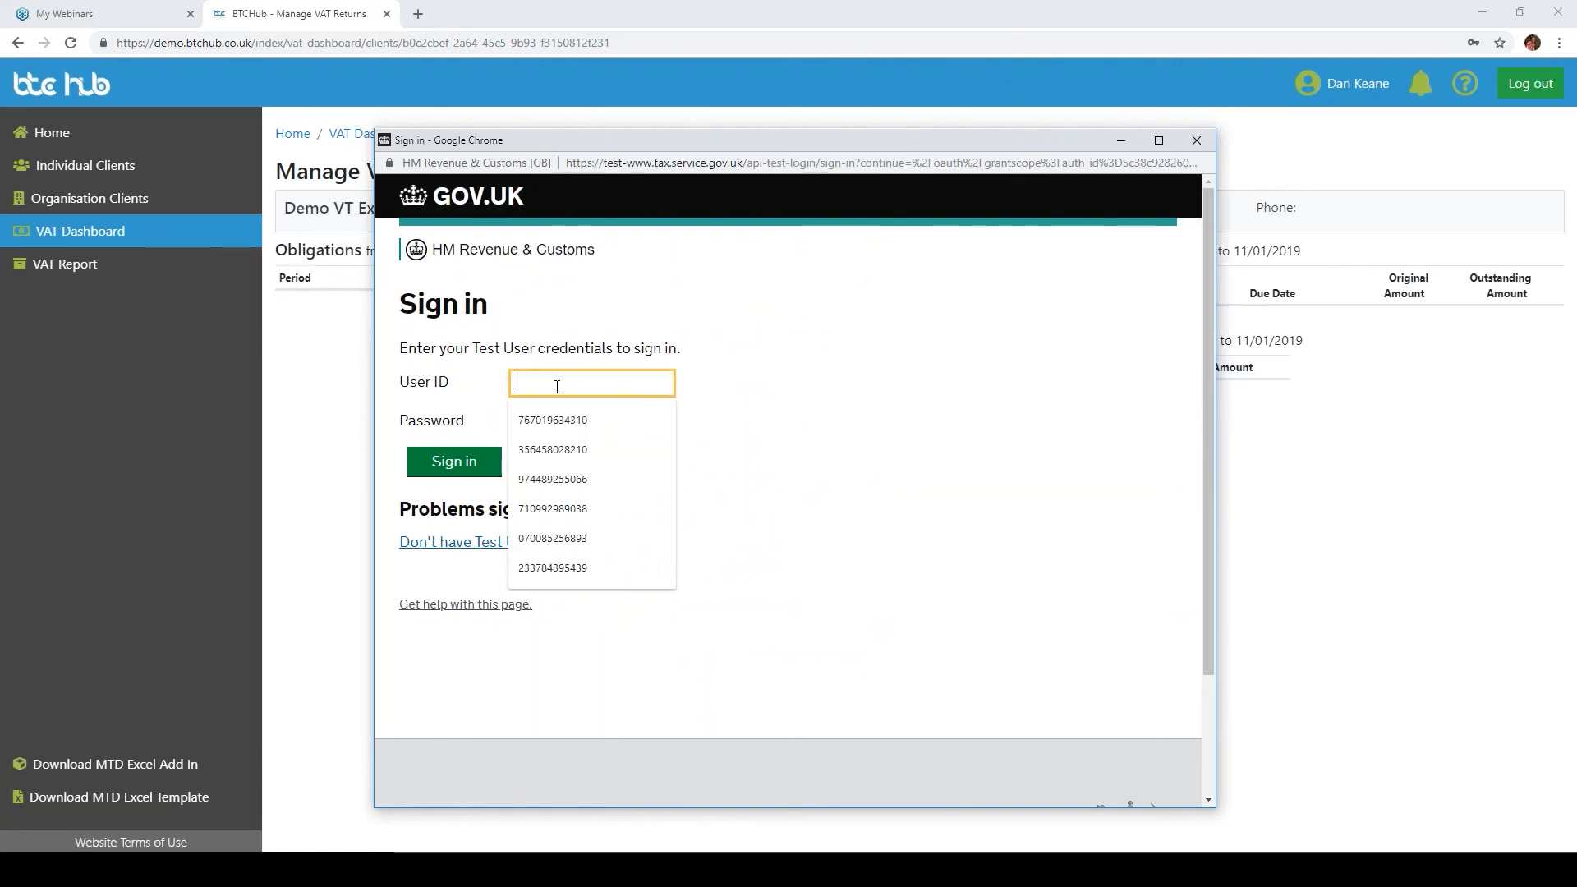
pyautogui.rightClick(543, 384)
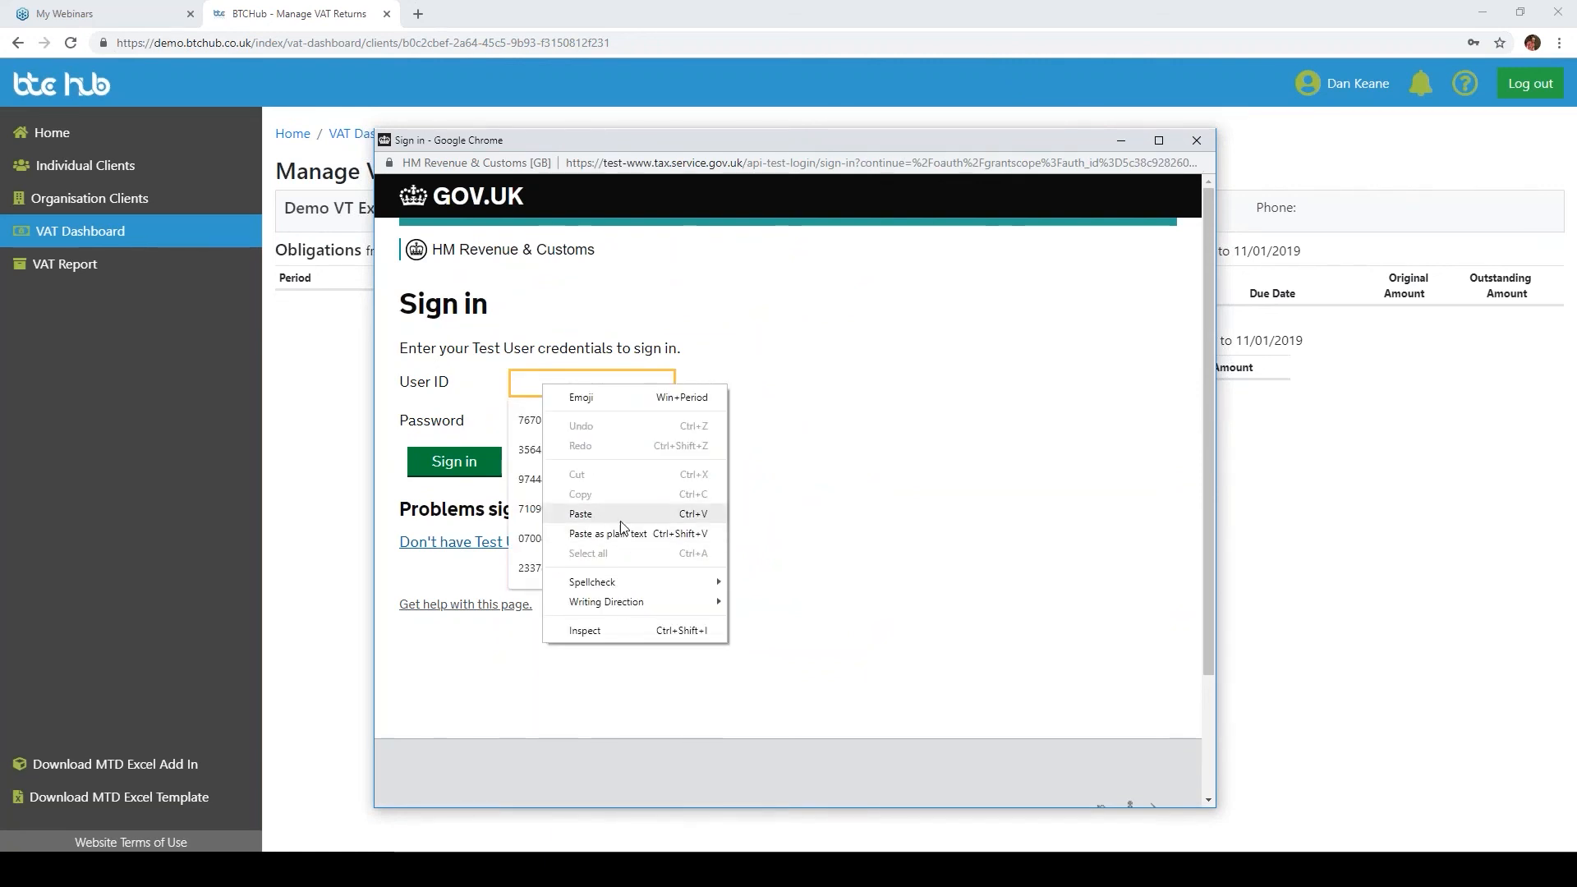
pyautogui.click(622, 515)
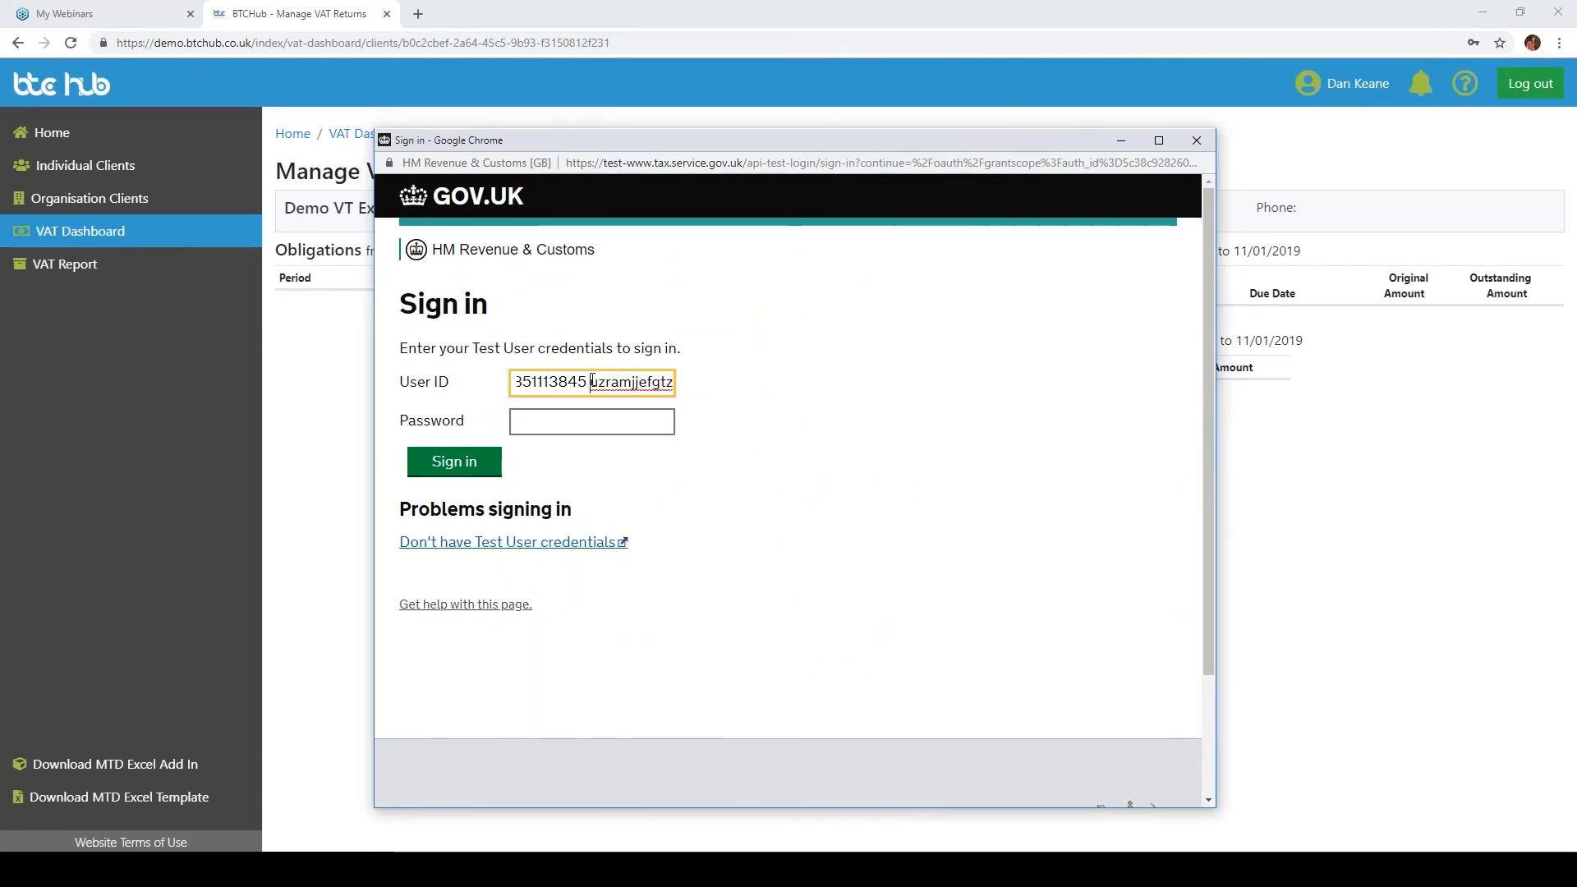
pyautogui.doubleClick(670, 381)
pyautogui.click(610, 381)
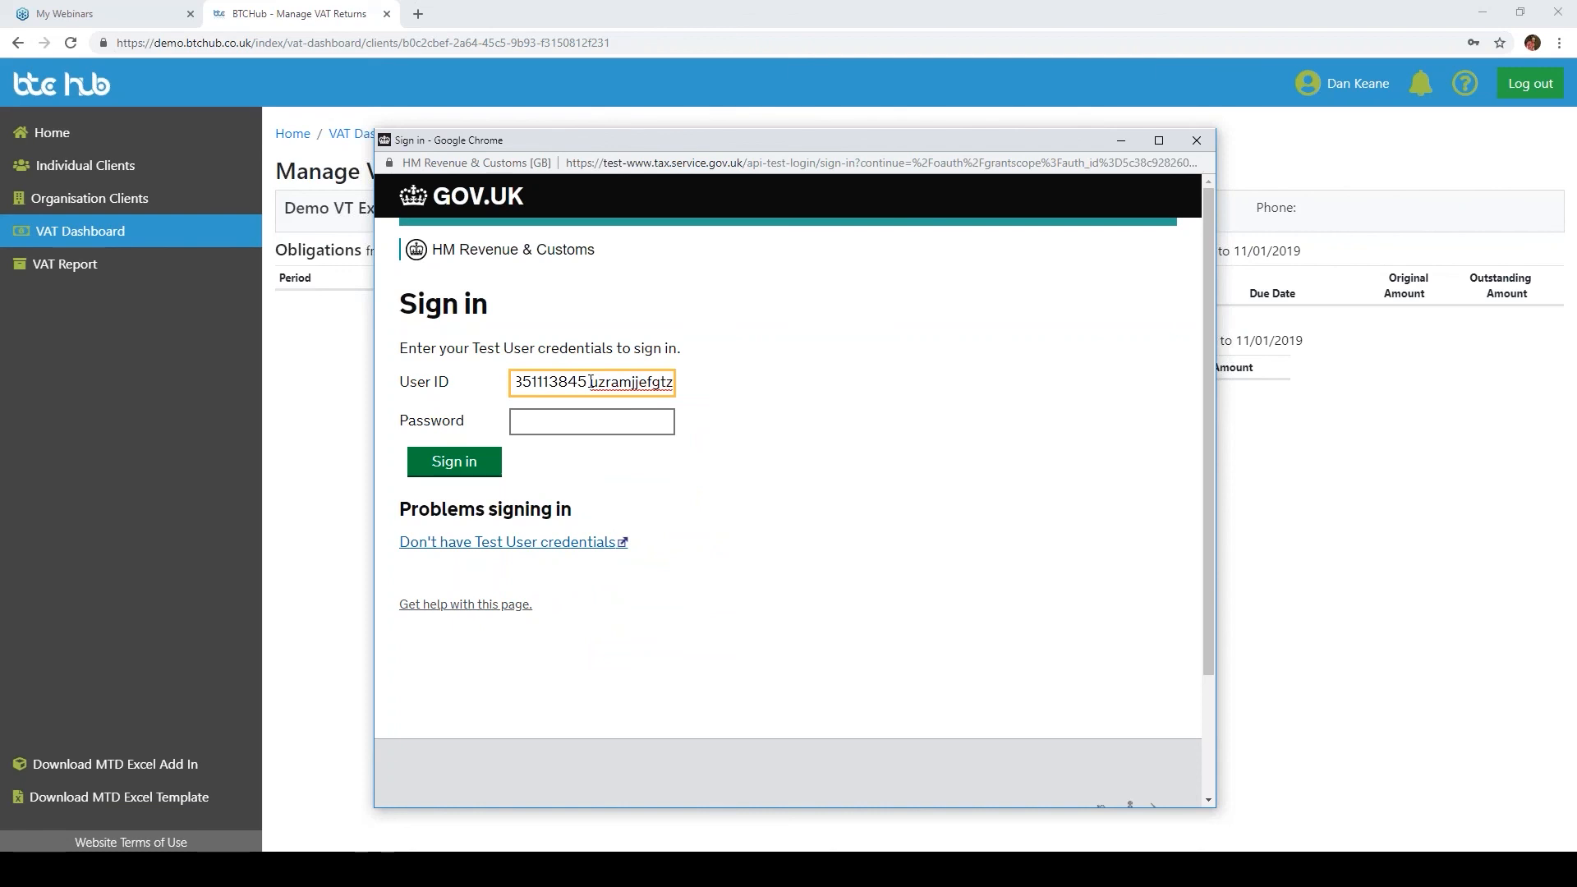
pyautogui.moveTo(590, 381); pyautogui.dragTo(731, 386)
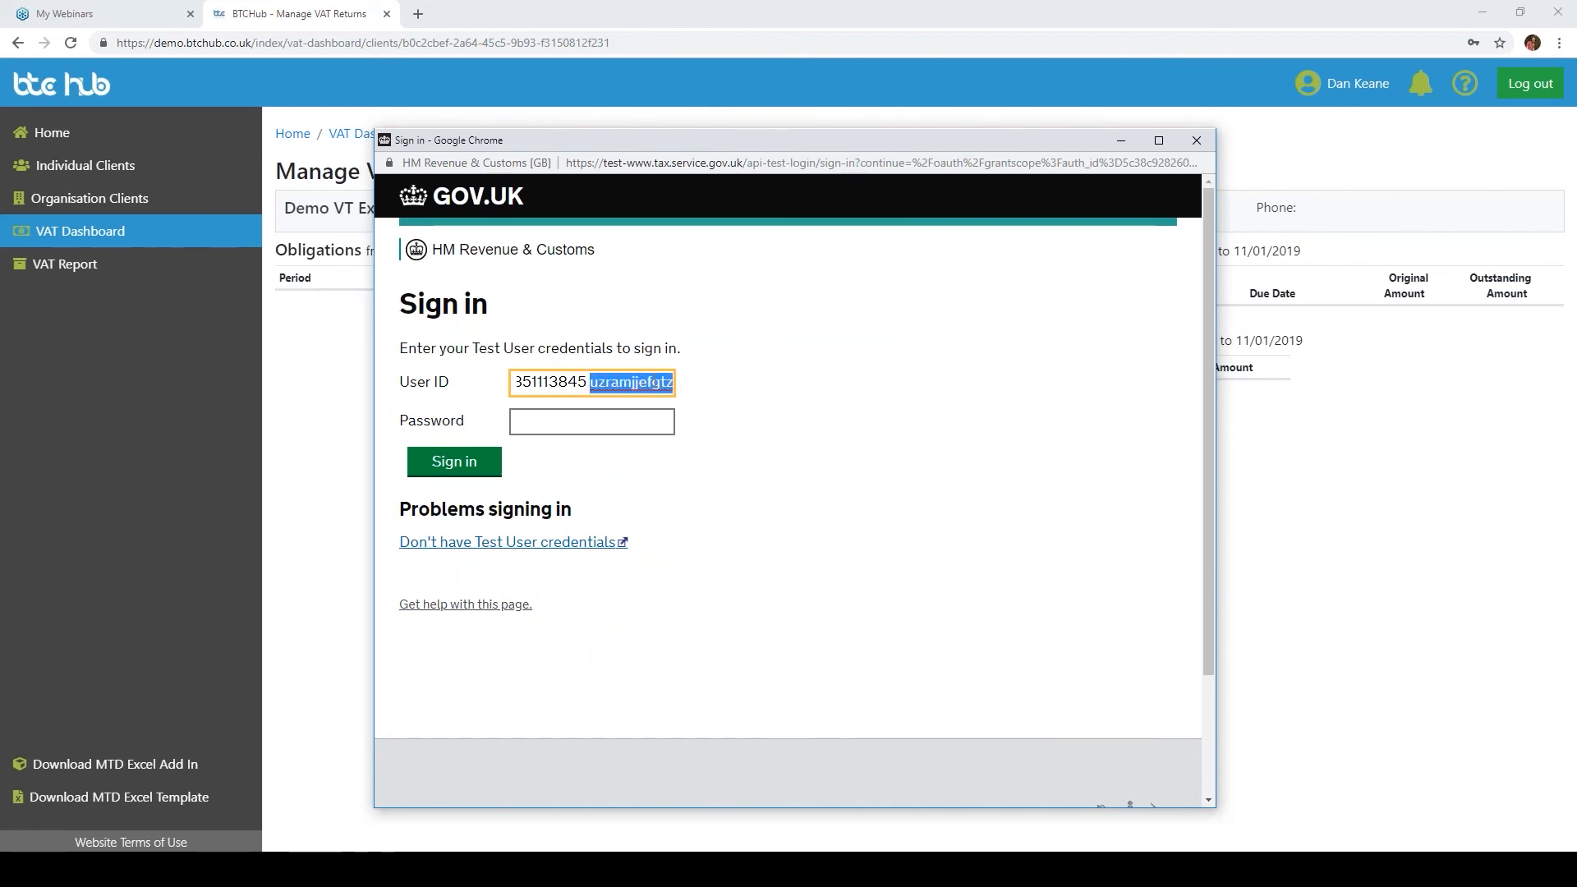
pyautogui.hotkey('ctrl', 'x')
pyautogui.click(626, 421)
pyautogui.hotkey('ctrl', 'v')
pyautogui.click(636, 377)
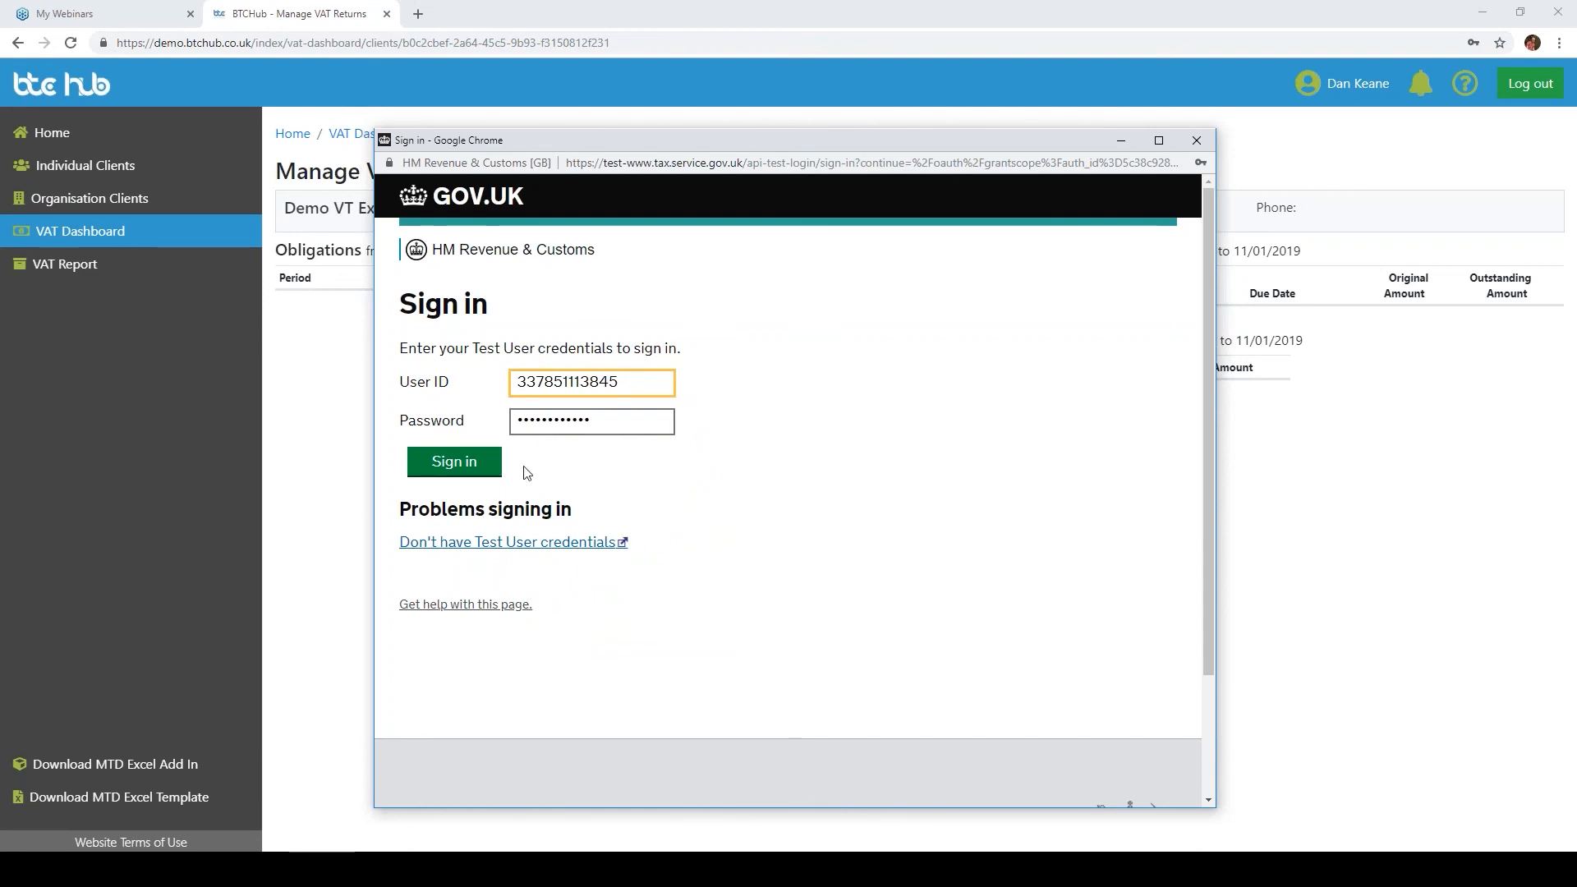
pyautogui.click(454, 473)
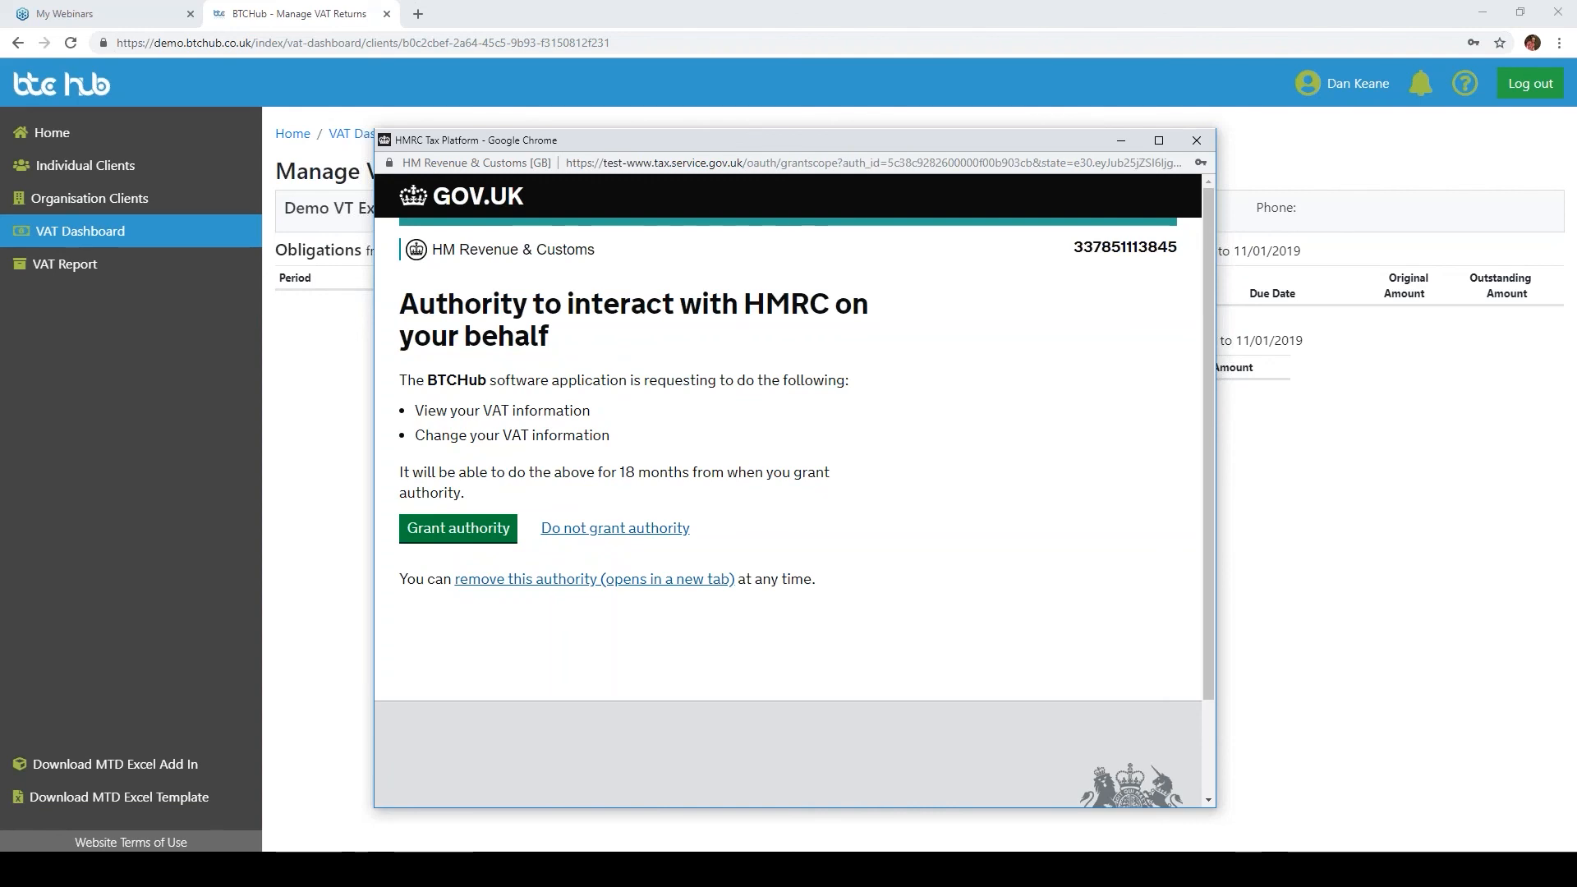
# Step: Grant BTCHub authority and open the 01/04/2017 to 30/06/2017 obligation to create its VAT return
pyautogui.click(465, 529)
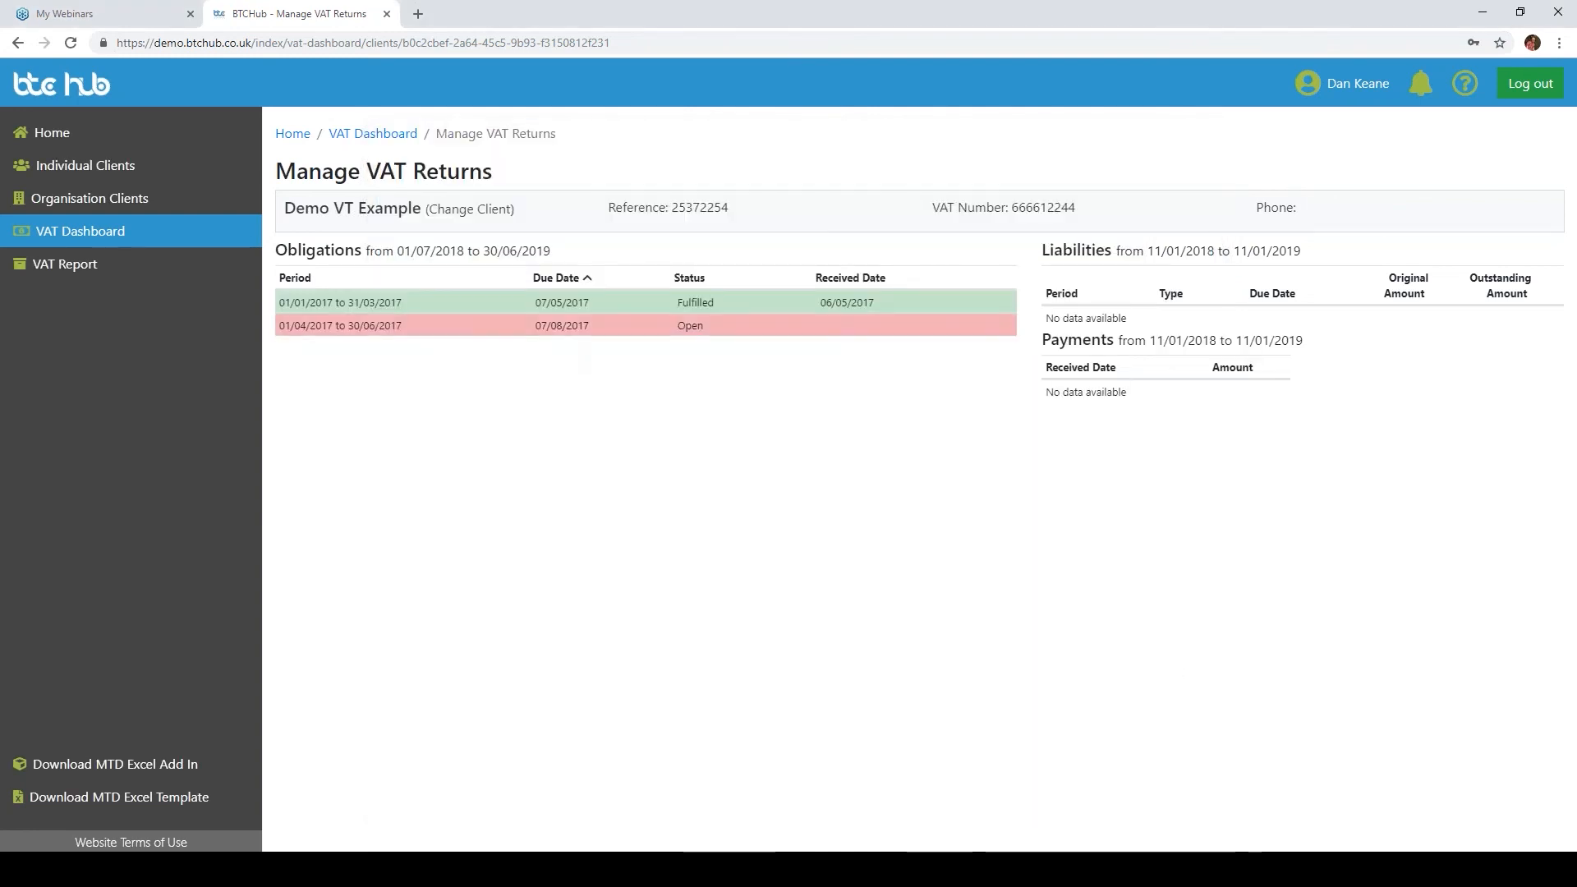
pyautogui.click(995, 326)
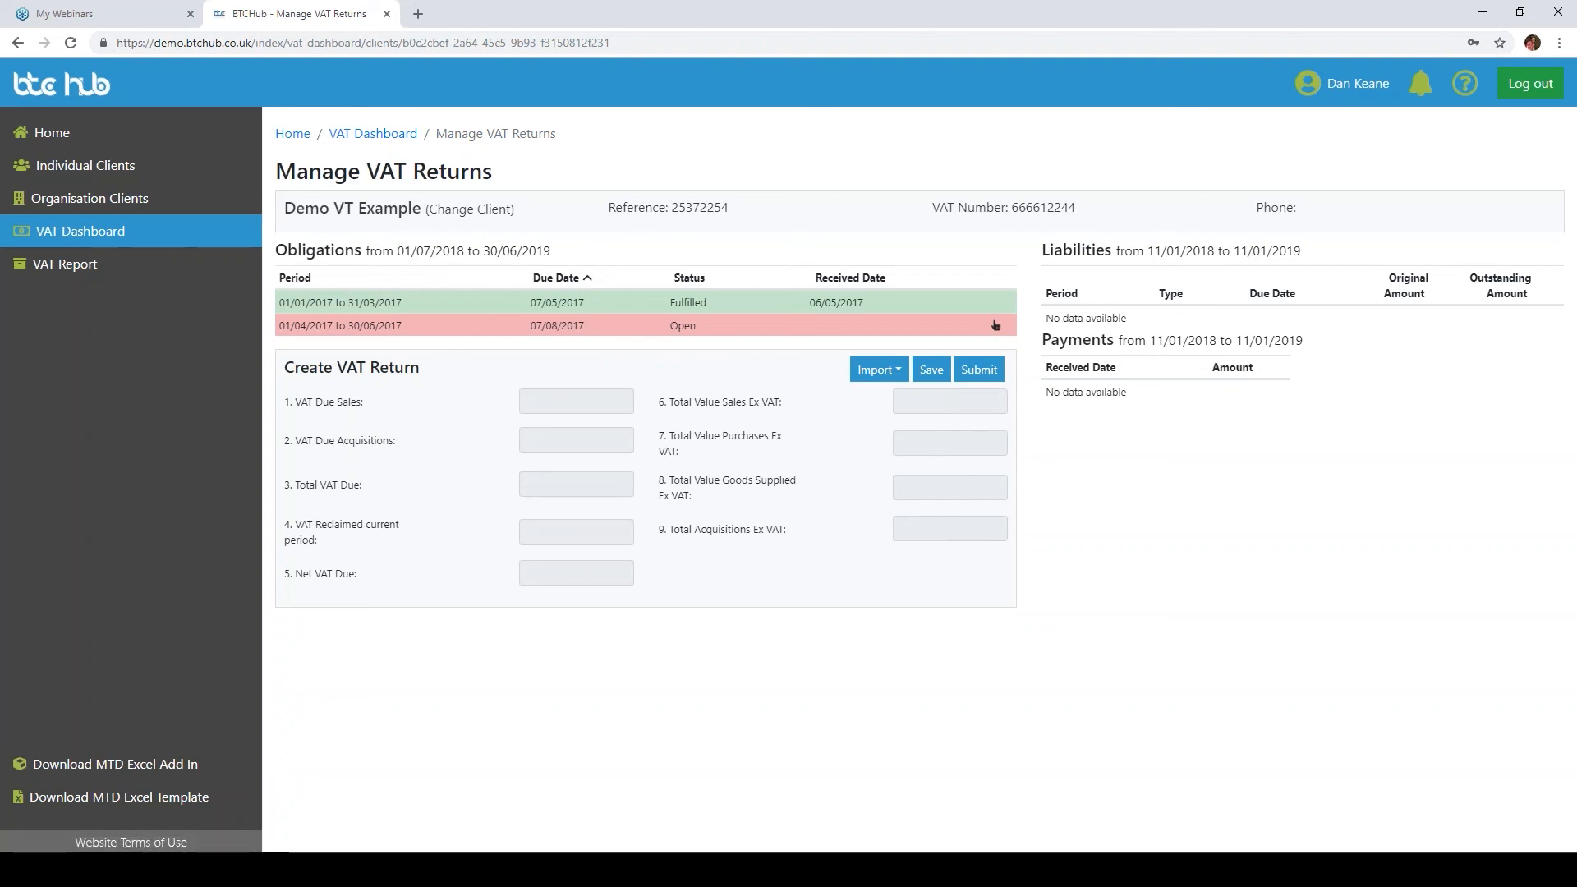
# Step: Switch to VT Transaction+, open the VAT returns list and run an MTD export of the Oct 12 VAT return
pyautogui.click(732, 869)
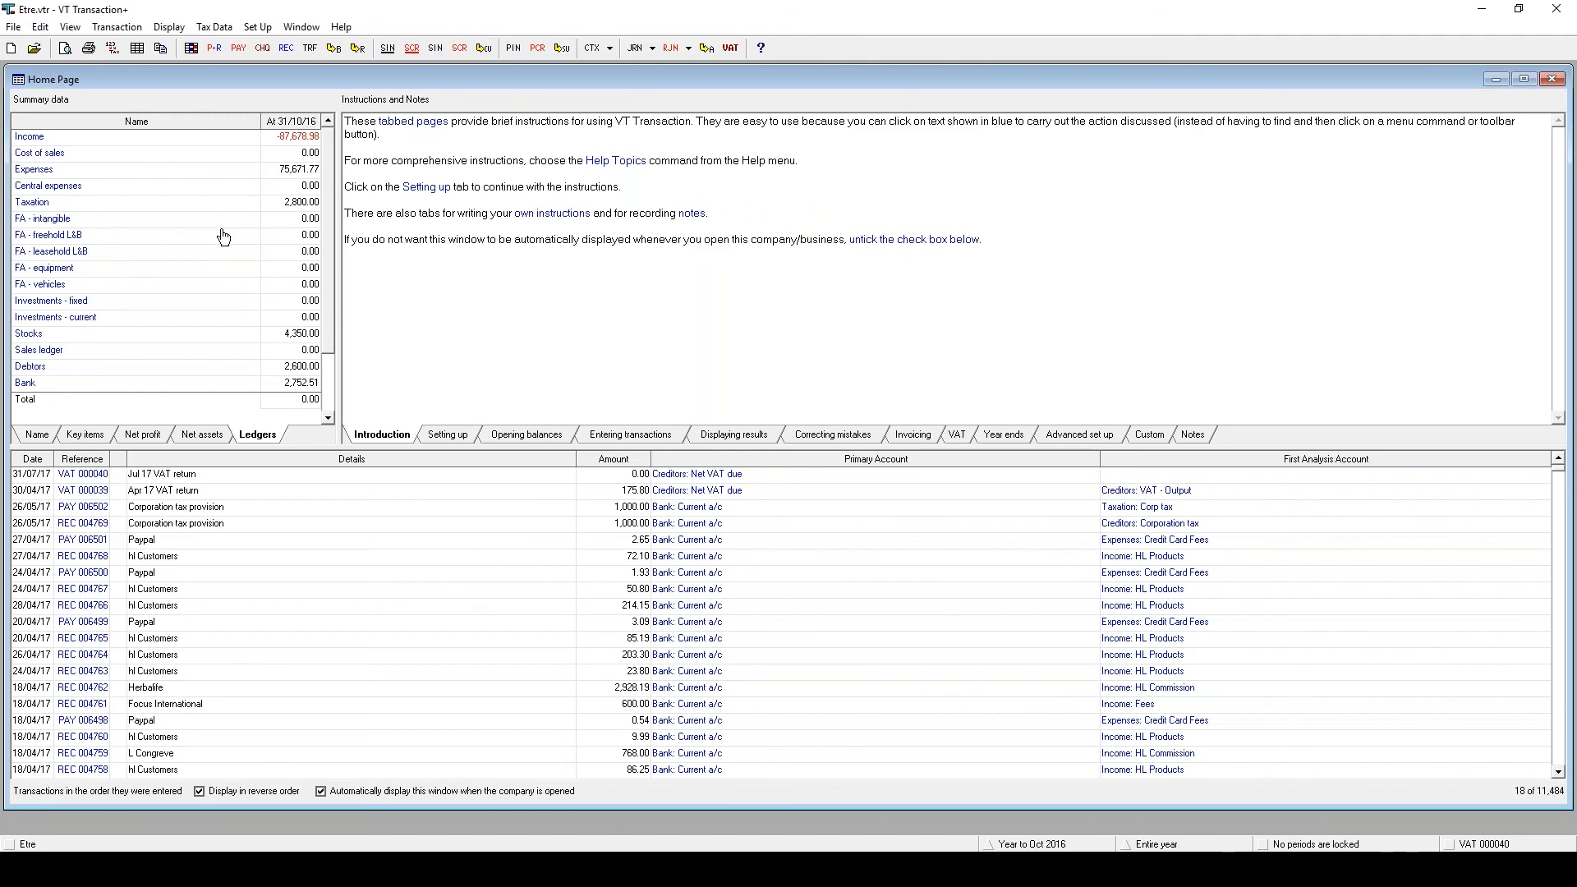
pyautogui.click(170, 27)
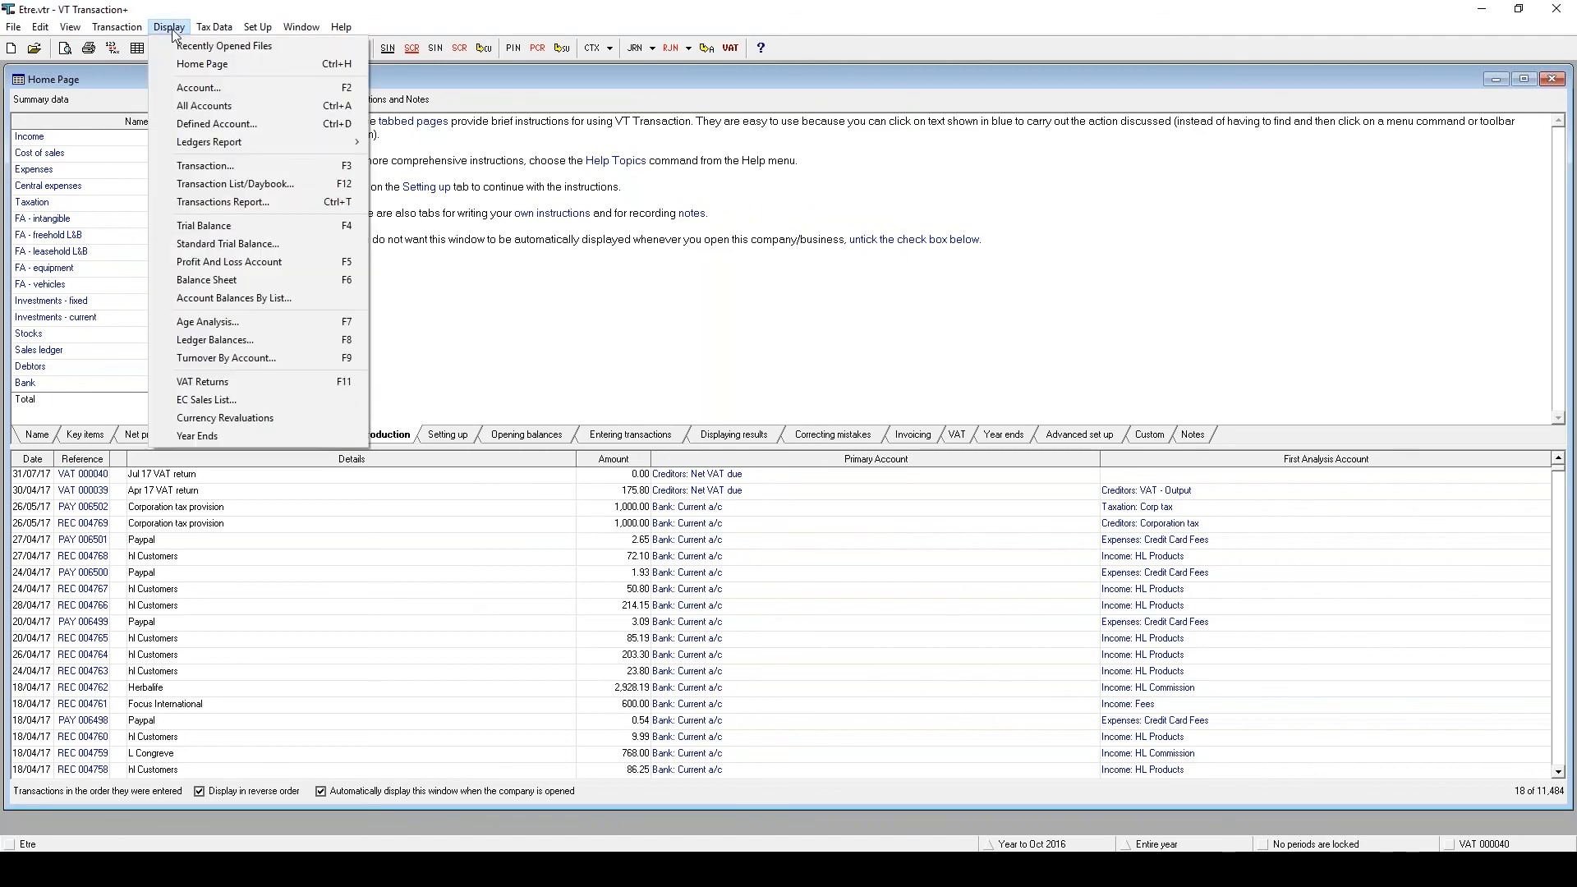
pyautogui.click(281, 381)
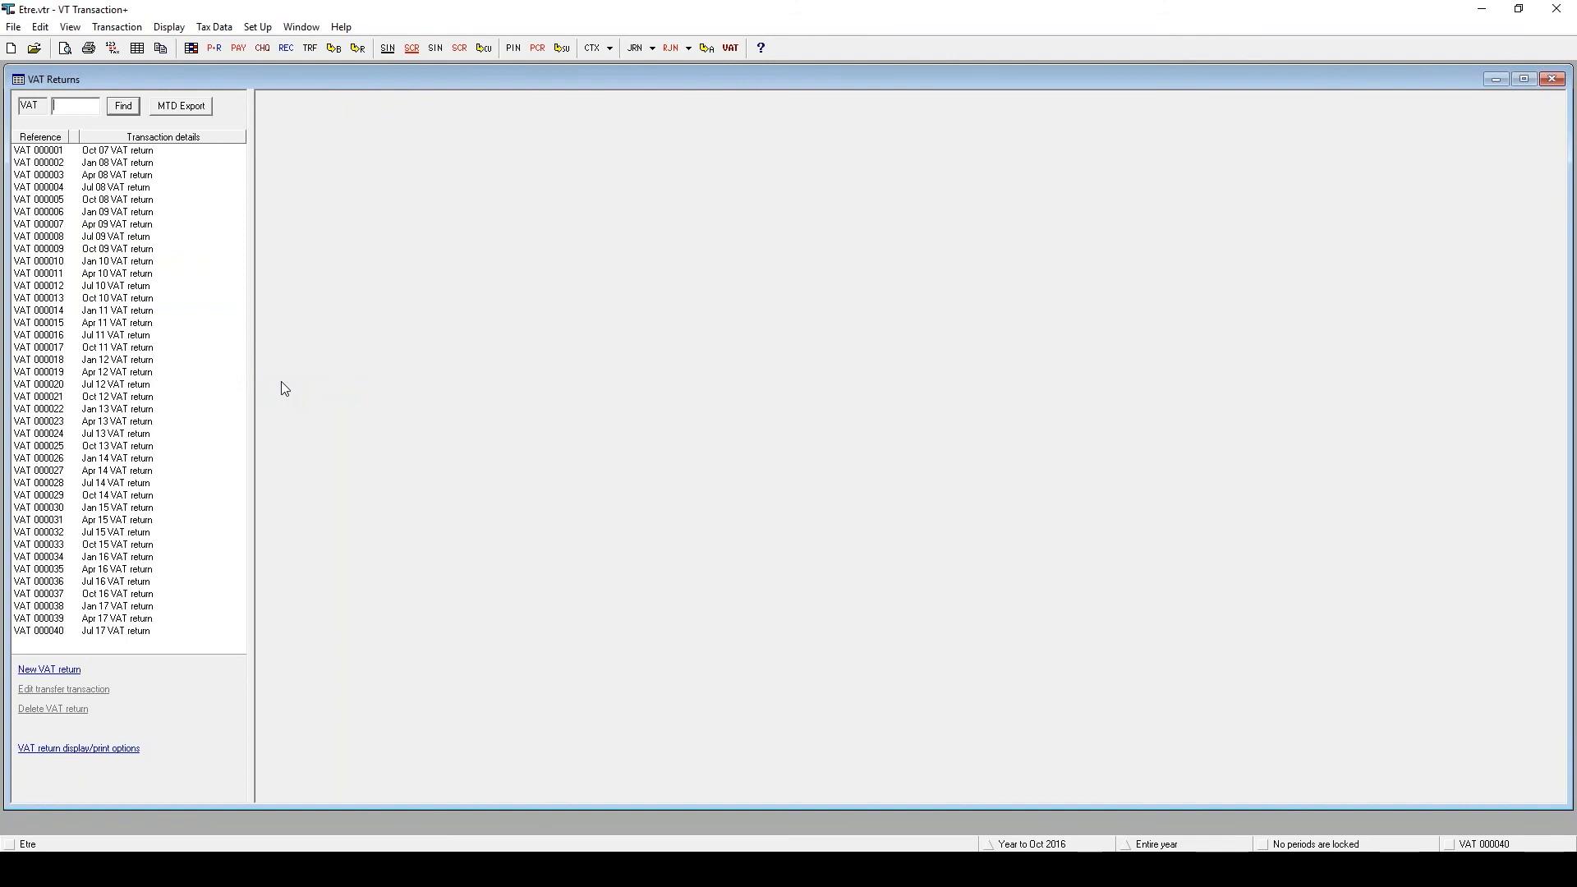
pyautogui.click(84, 397)
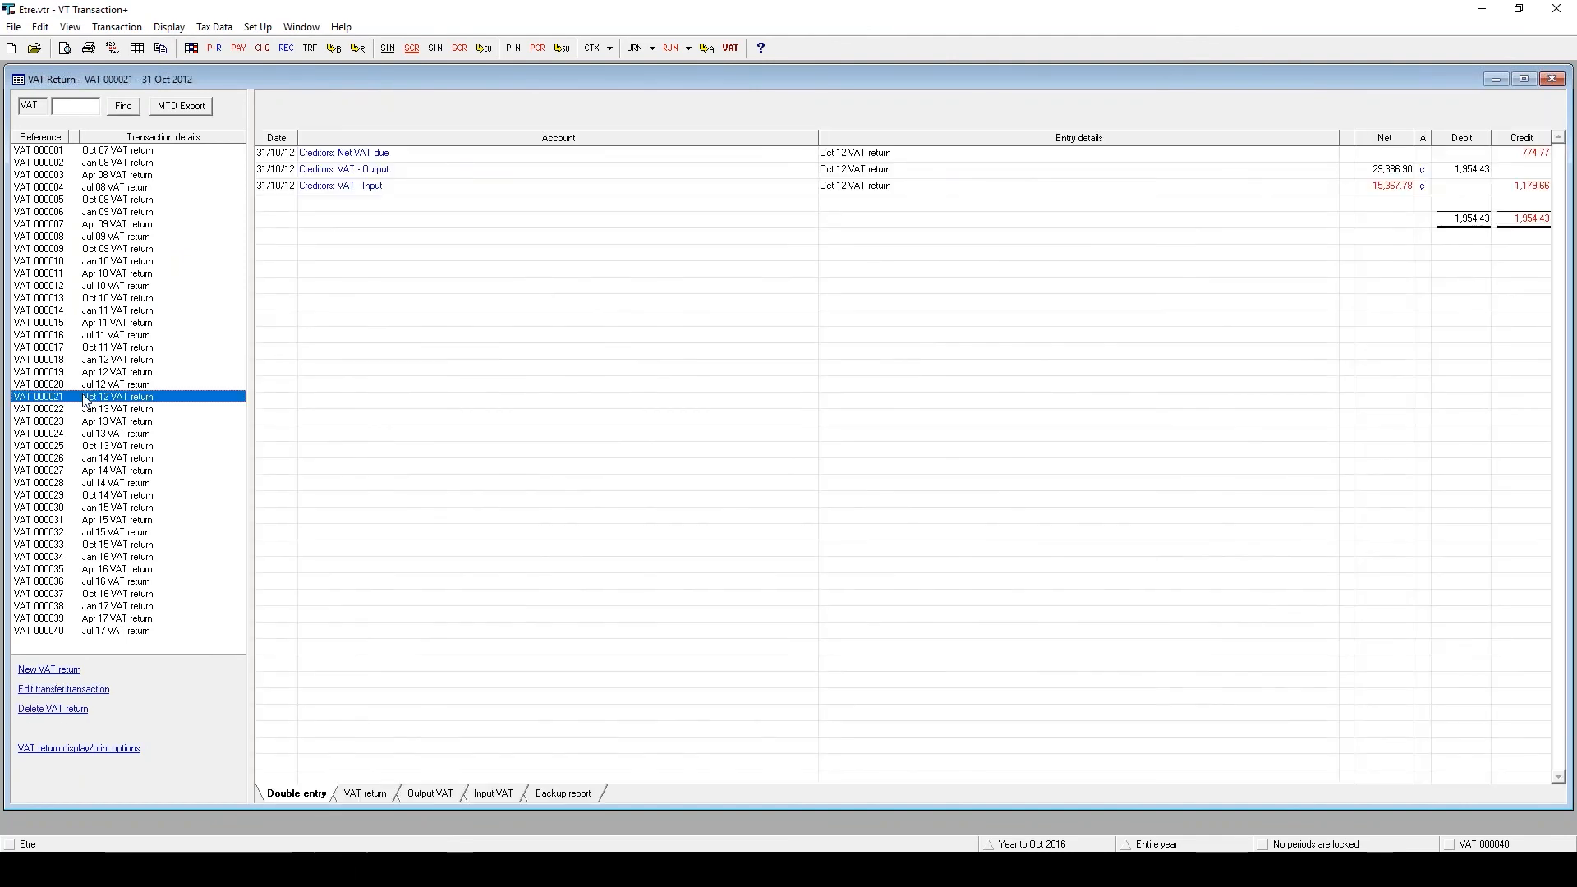
pyautogui.click(179, 107)
# Step: Back in BTC Hub, import the VAT figures from VT Software by pasting the exported text
pyautogui.moveTo(585, 869)
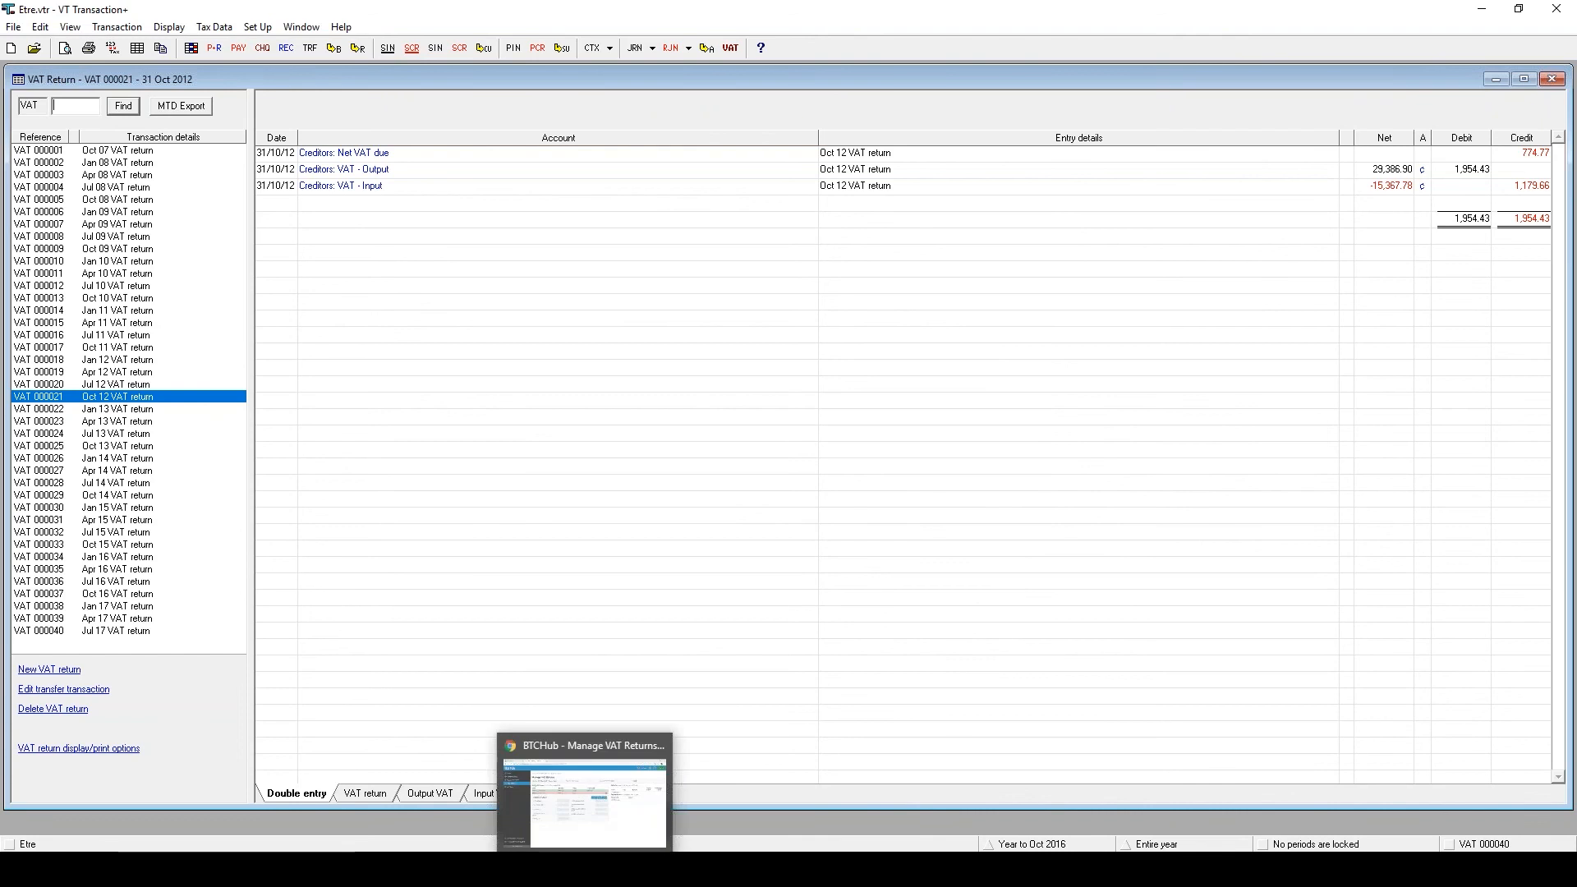
pyautogui.click(585, 801)
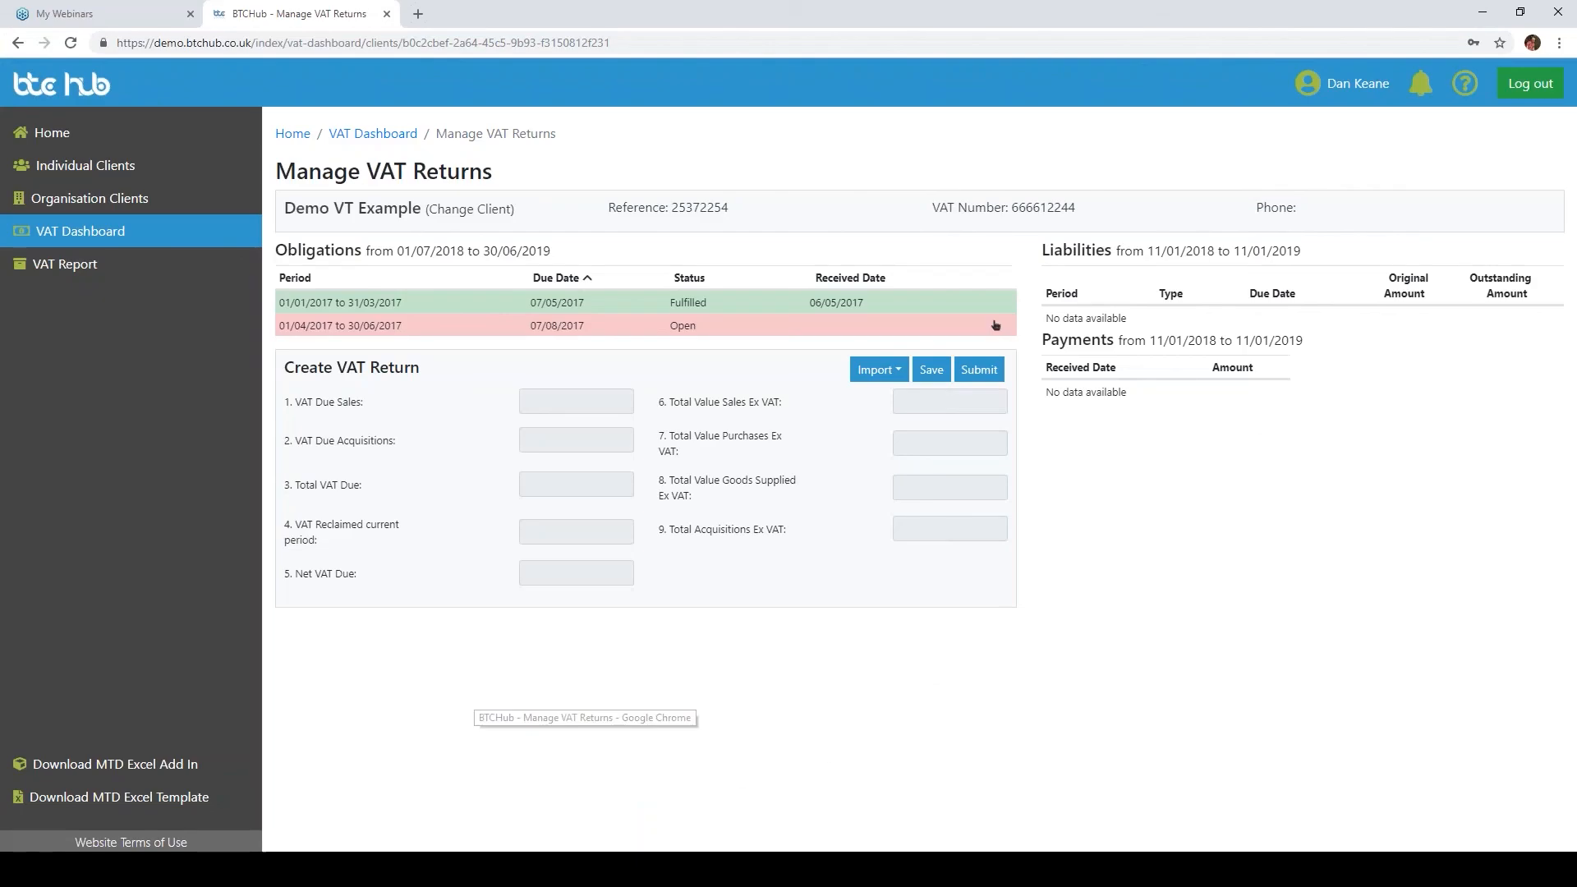
pyautogui.click(866, 383)
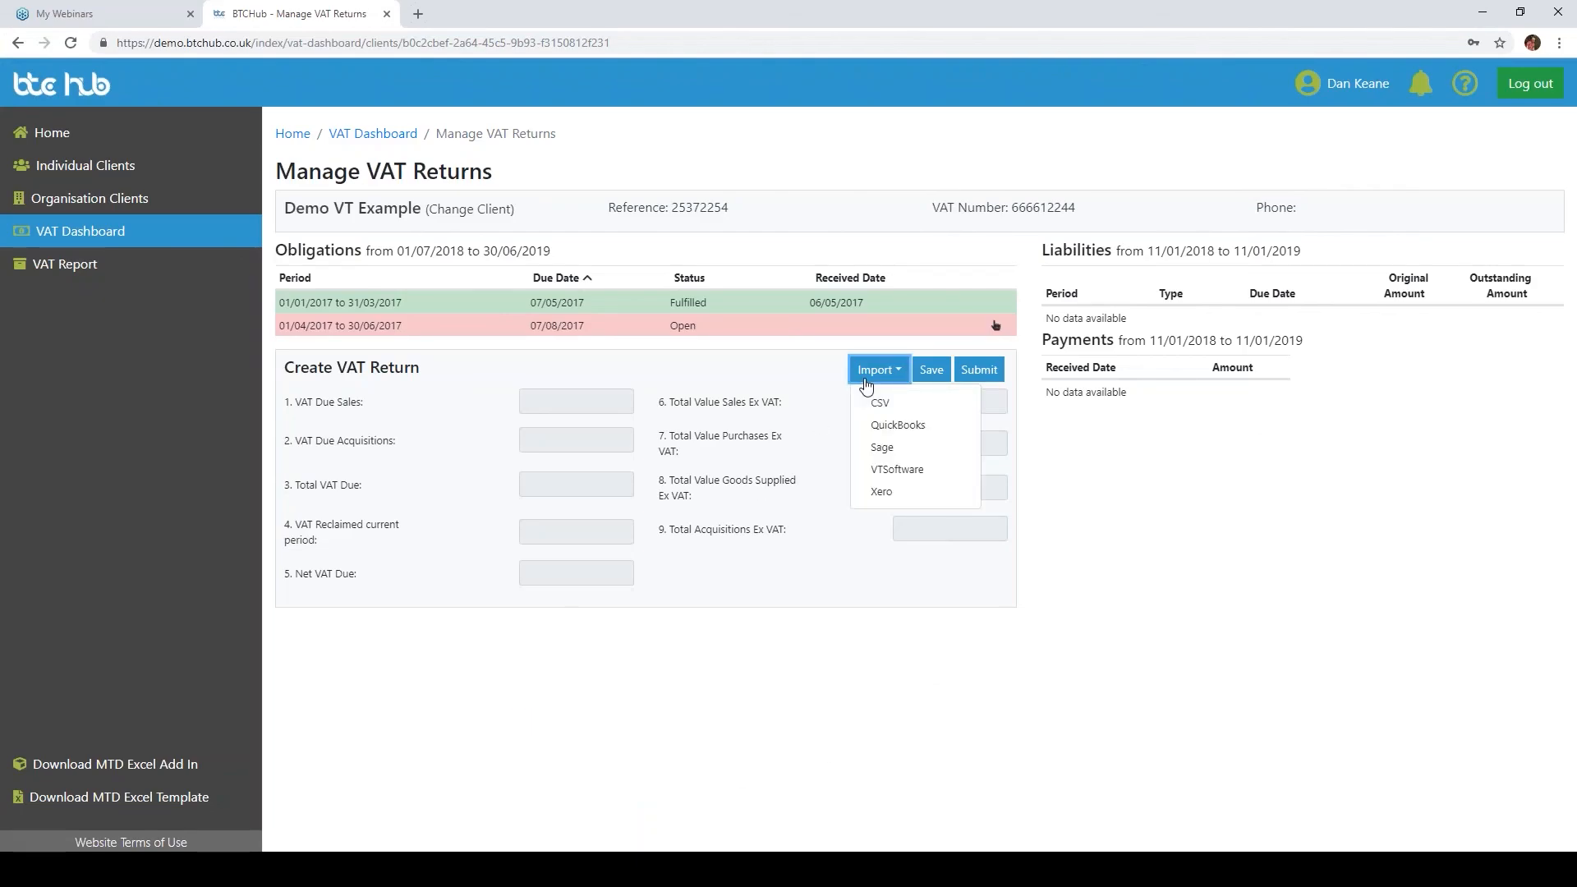
pyautogui.click(944, 475)
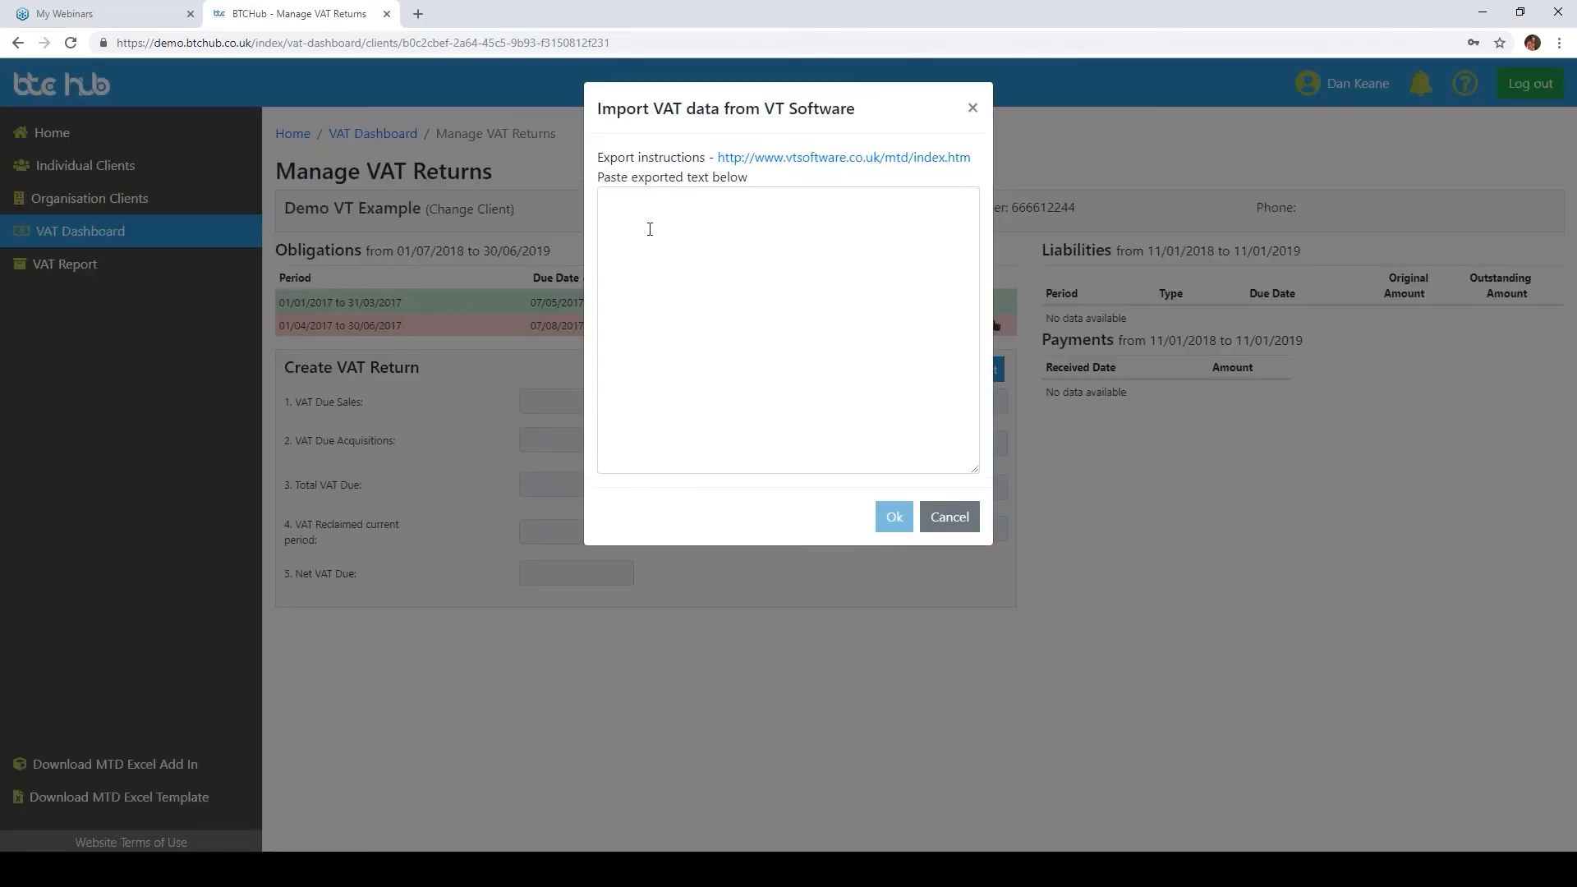
pyautogui.click(650, 229)
pyautogui.rightClick(639, 207)
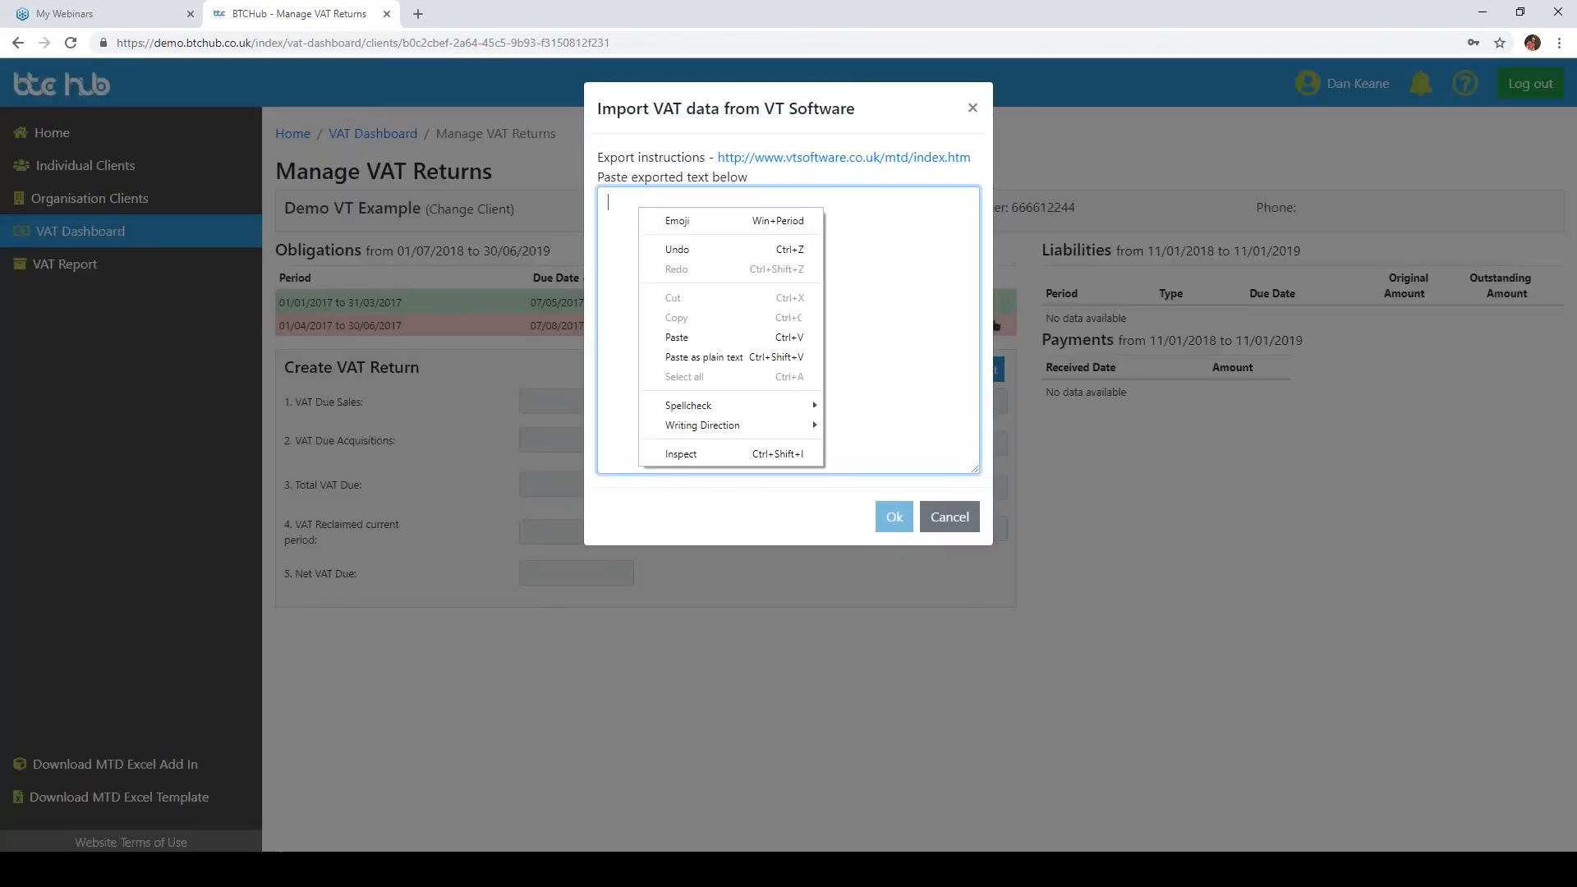
pyautogui.click(700, 343)
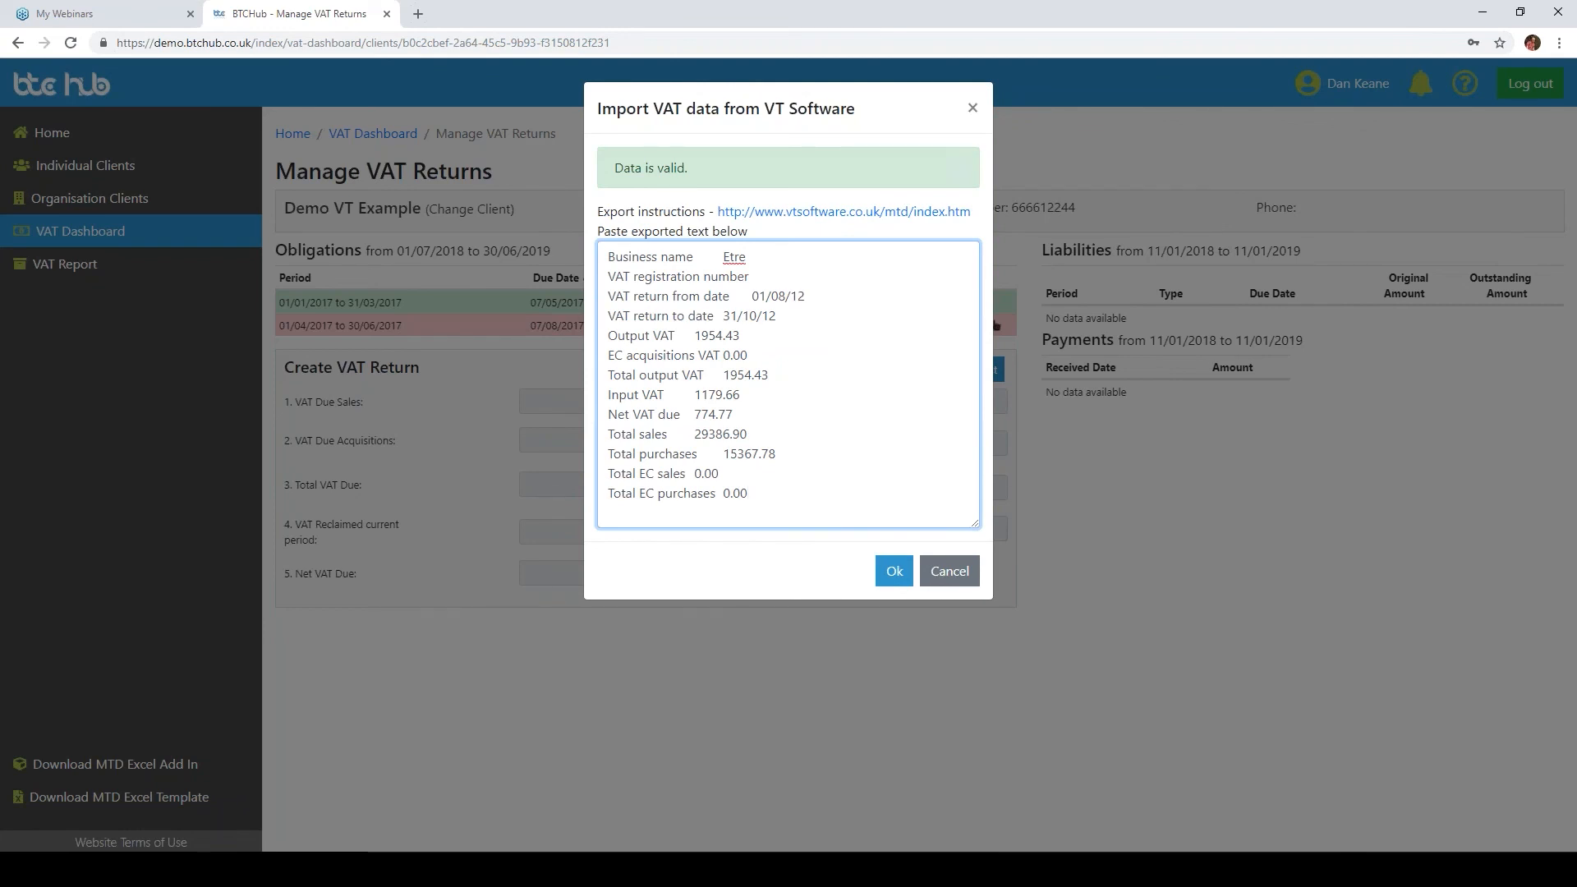
pyautogui.click(900, 570)
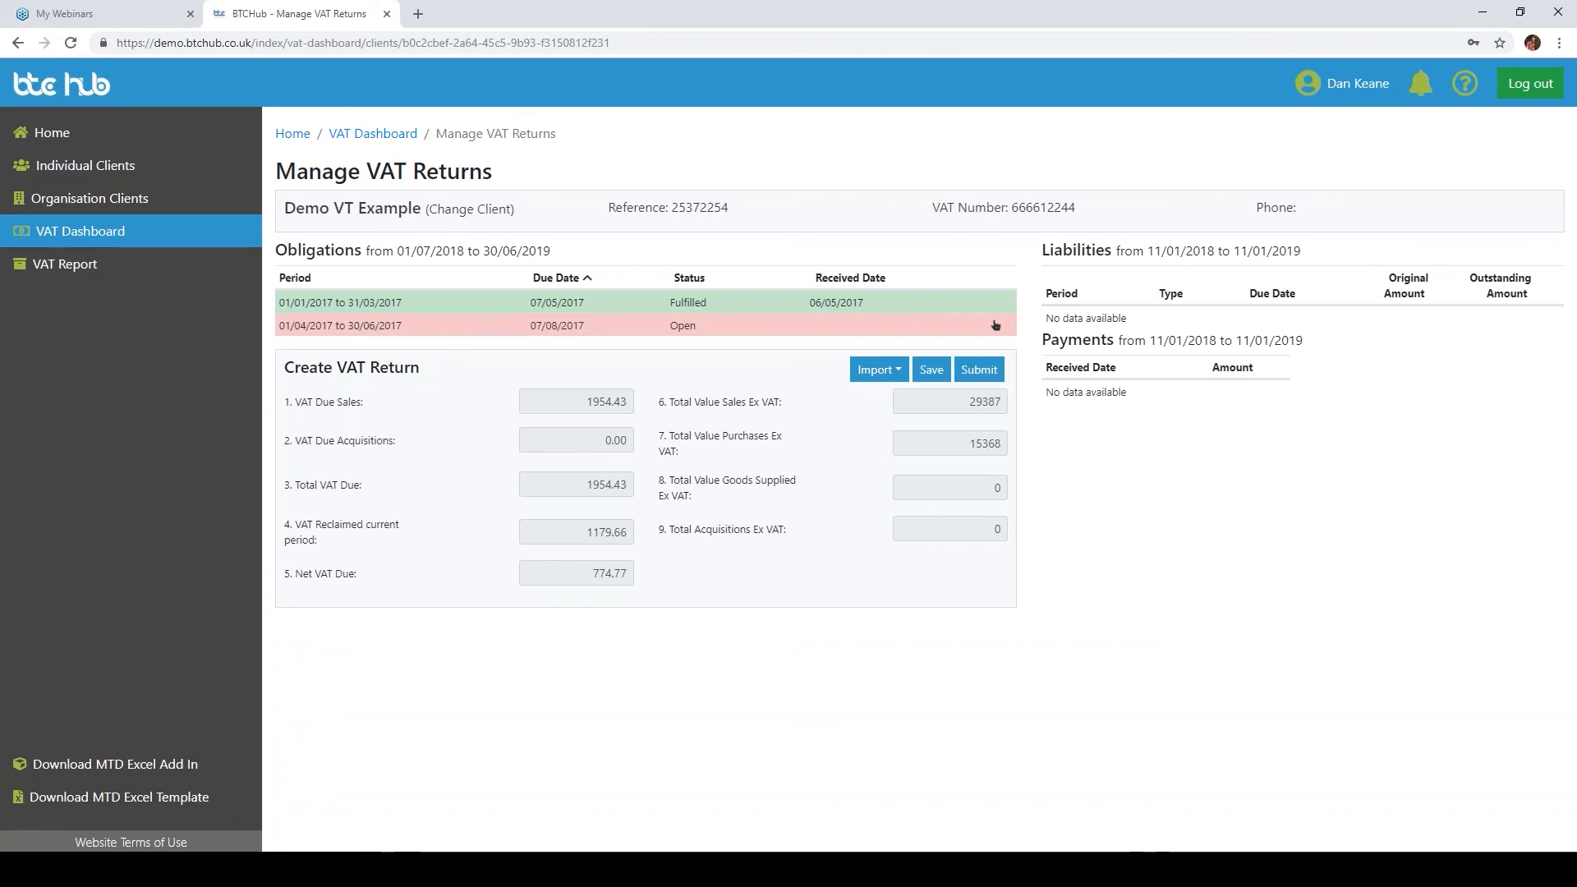
# Step: Import the VAT figures from CSV using the Sage VATRET Export file from the desktop
pyautogui.click(883, 376)
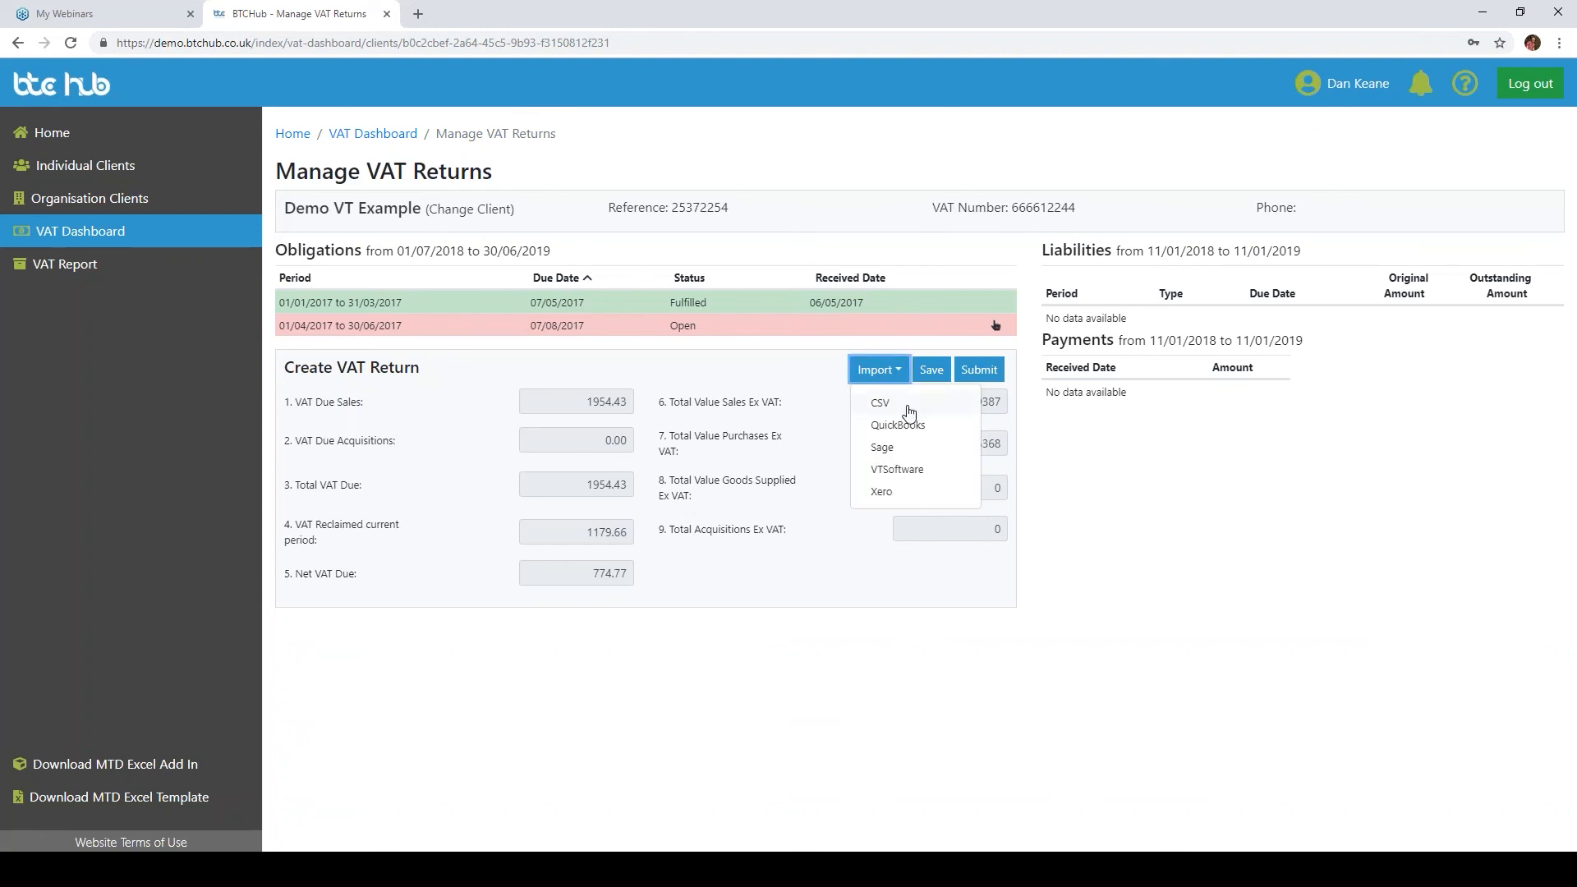
pyautogui.click(908, 406)
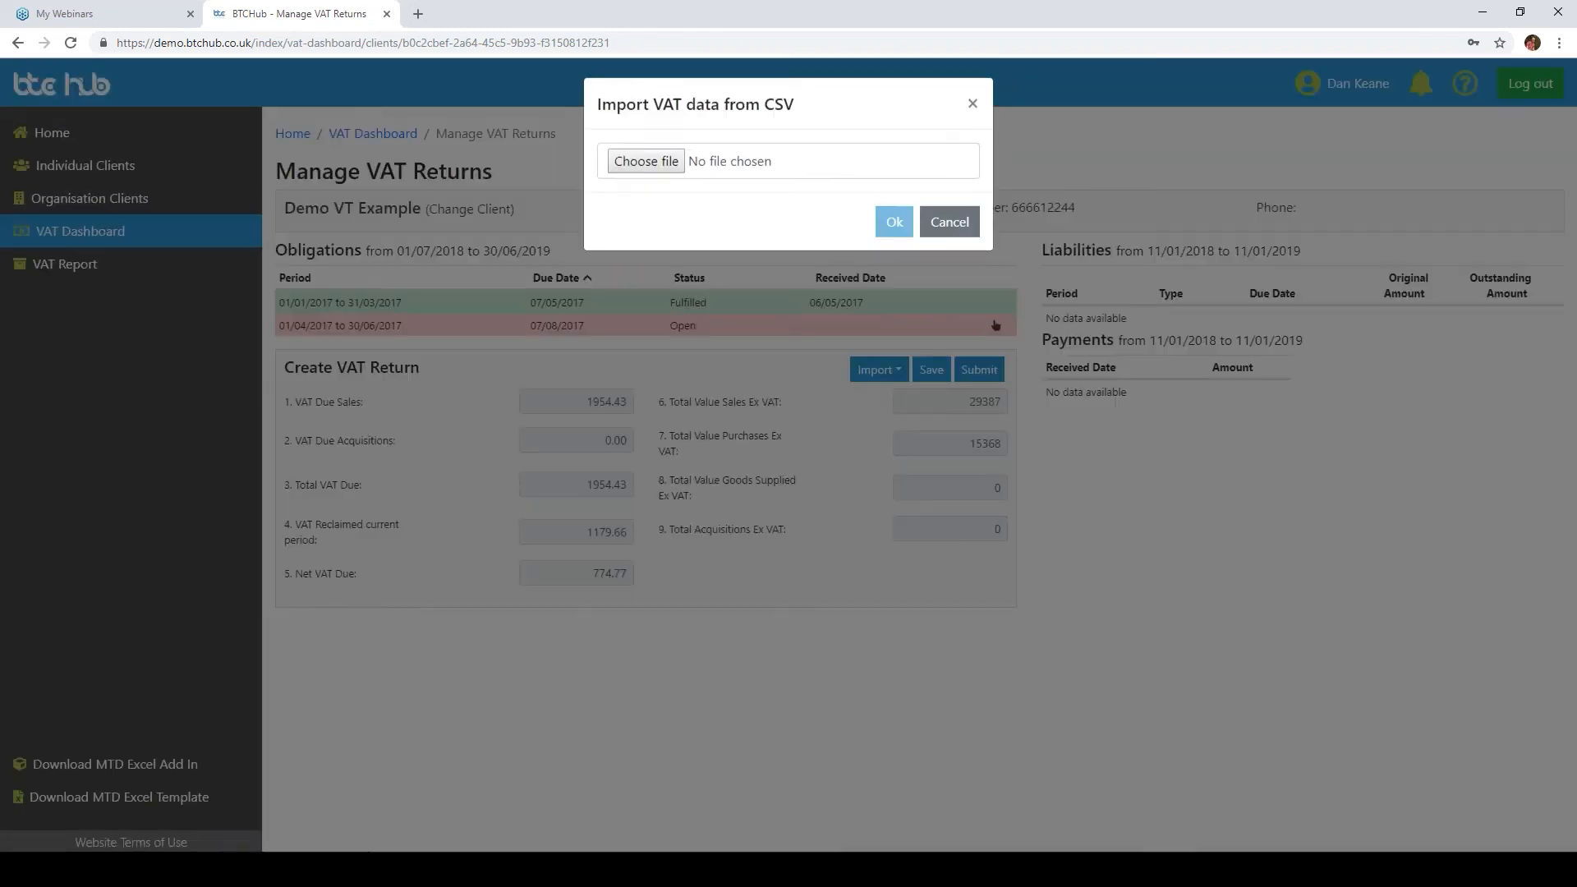
pyautogui.click(665, 167)
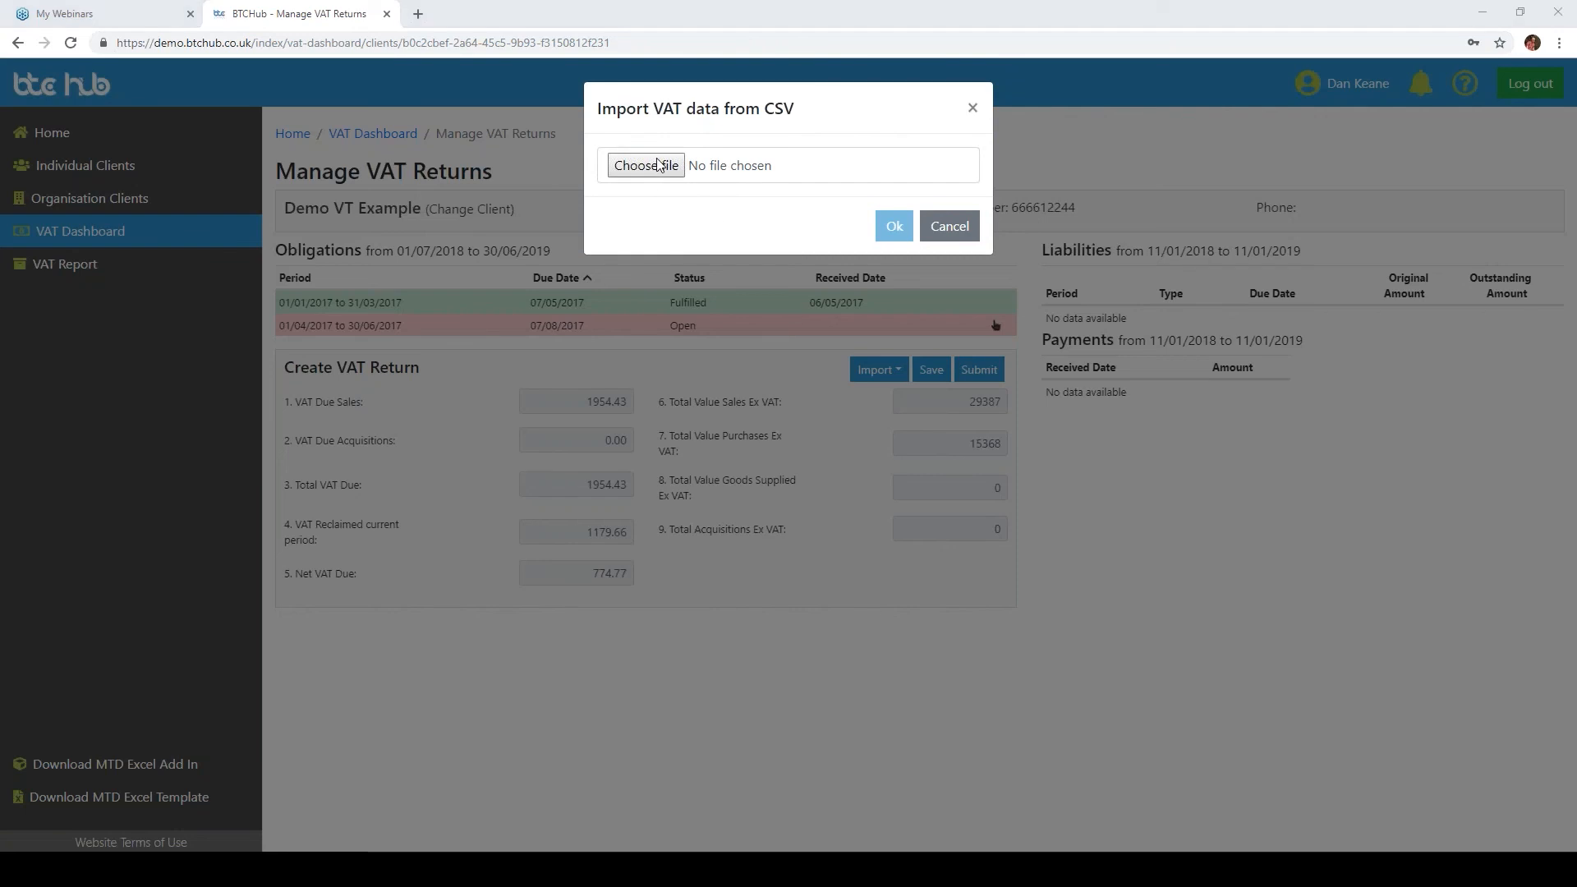
pyautogui.click(496, 166)
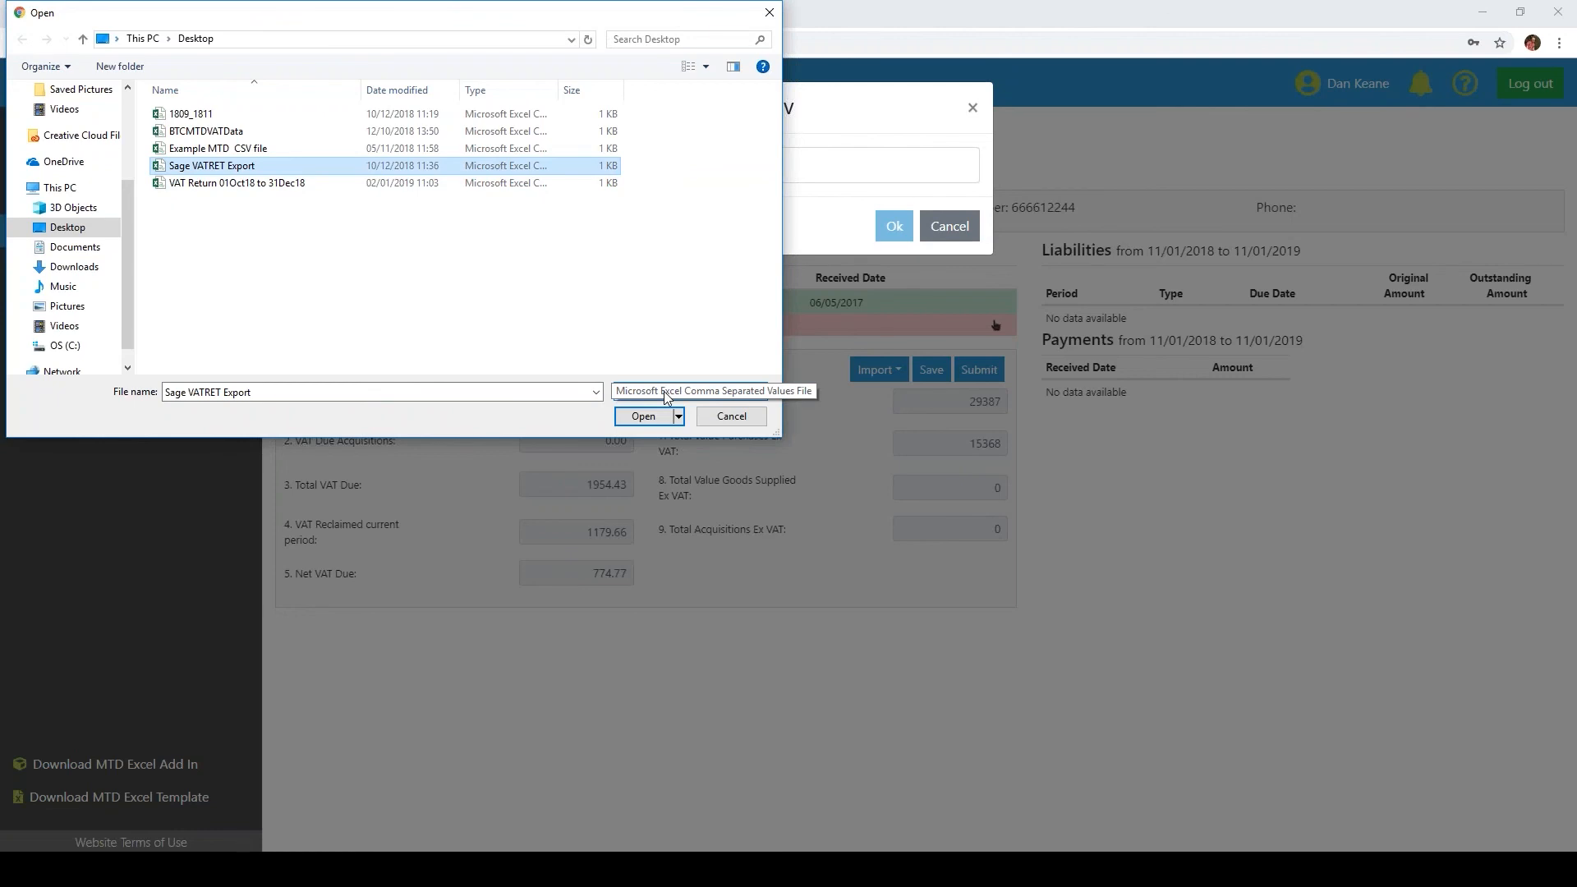
pyautogui.click(645, 418)
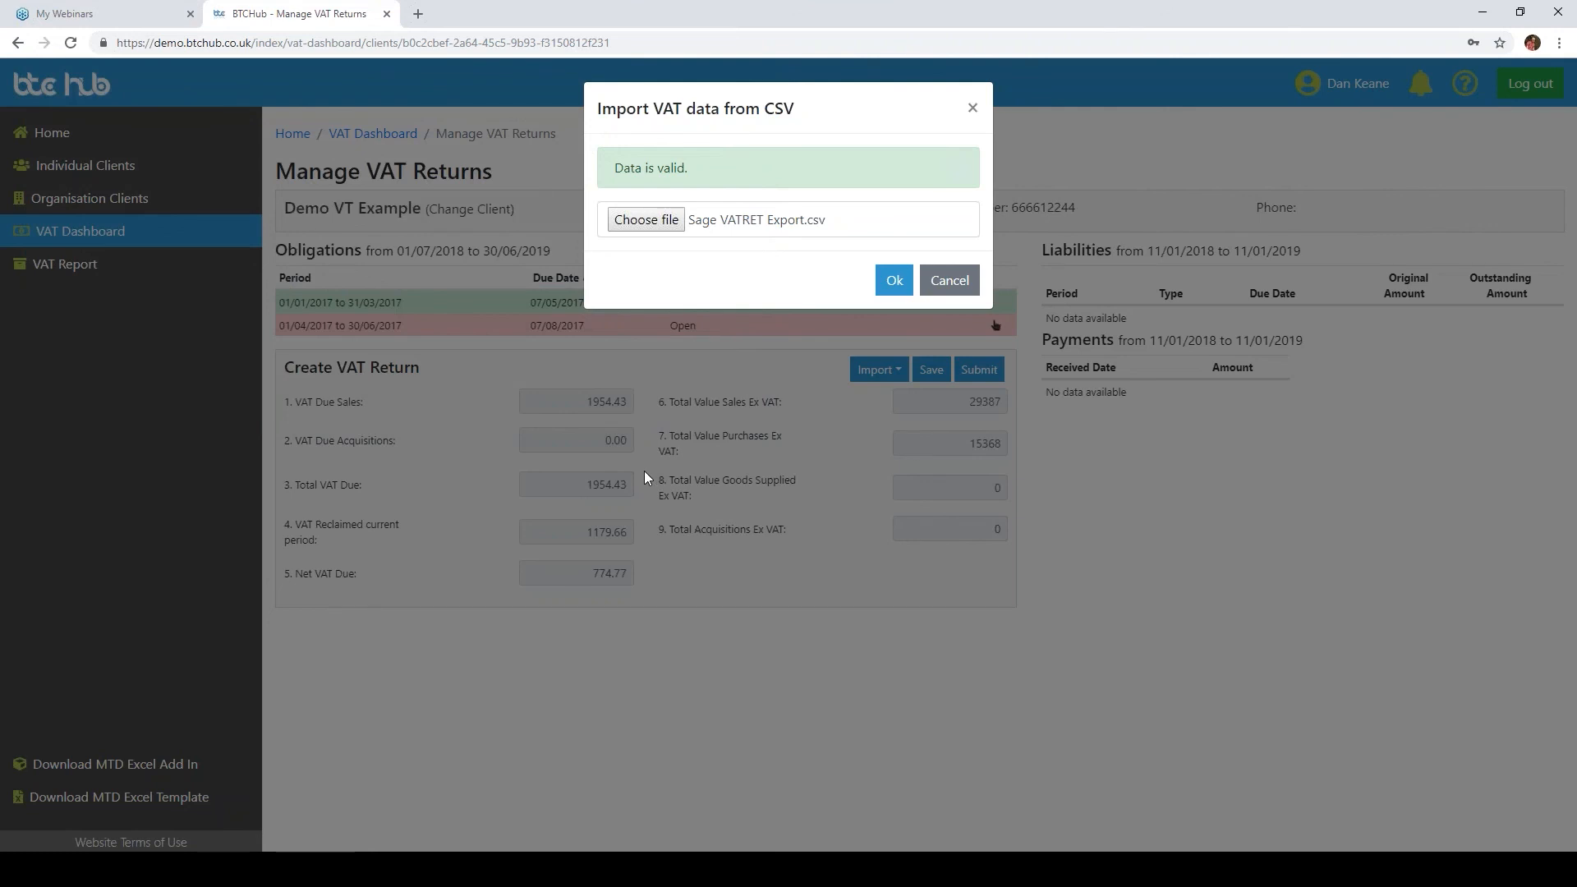
pyautogui.click(894, 281)
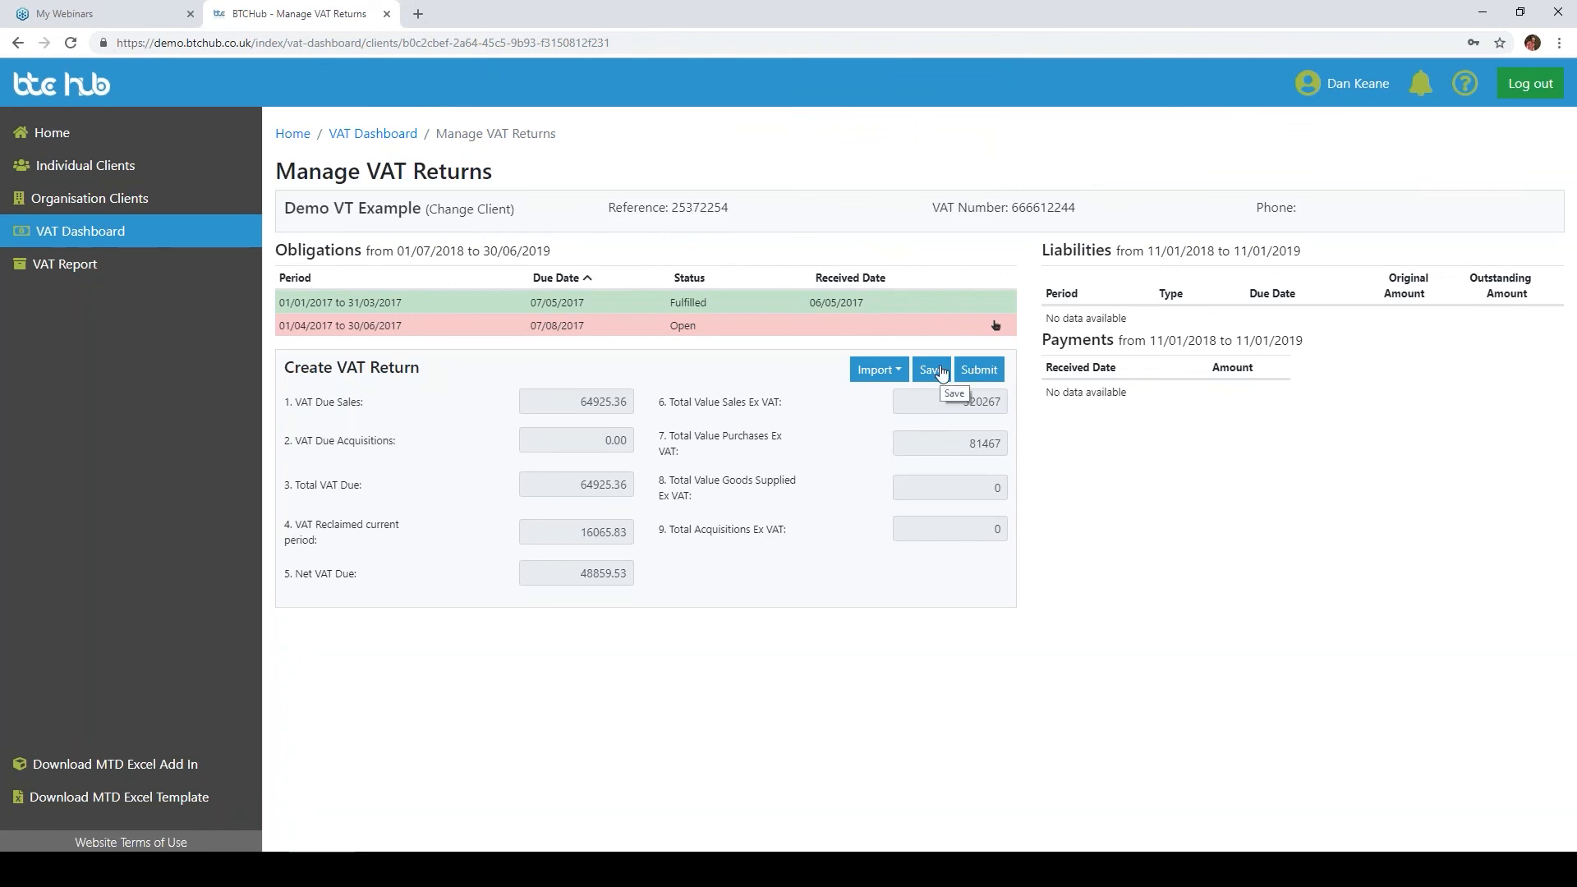
# Step: Submit the VAT return after ticking the legal declaration confirmation
pyautogui.click(979, 371)
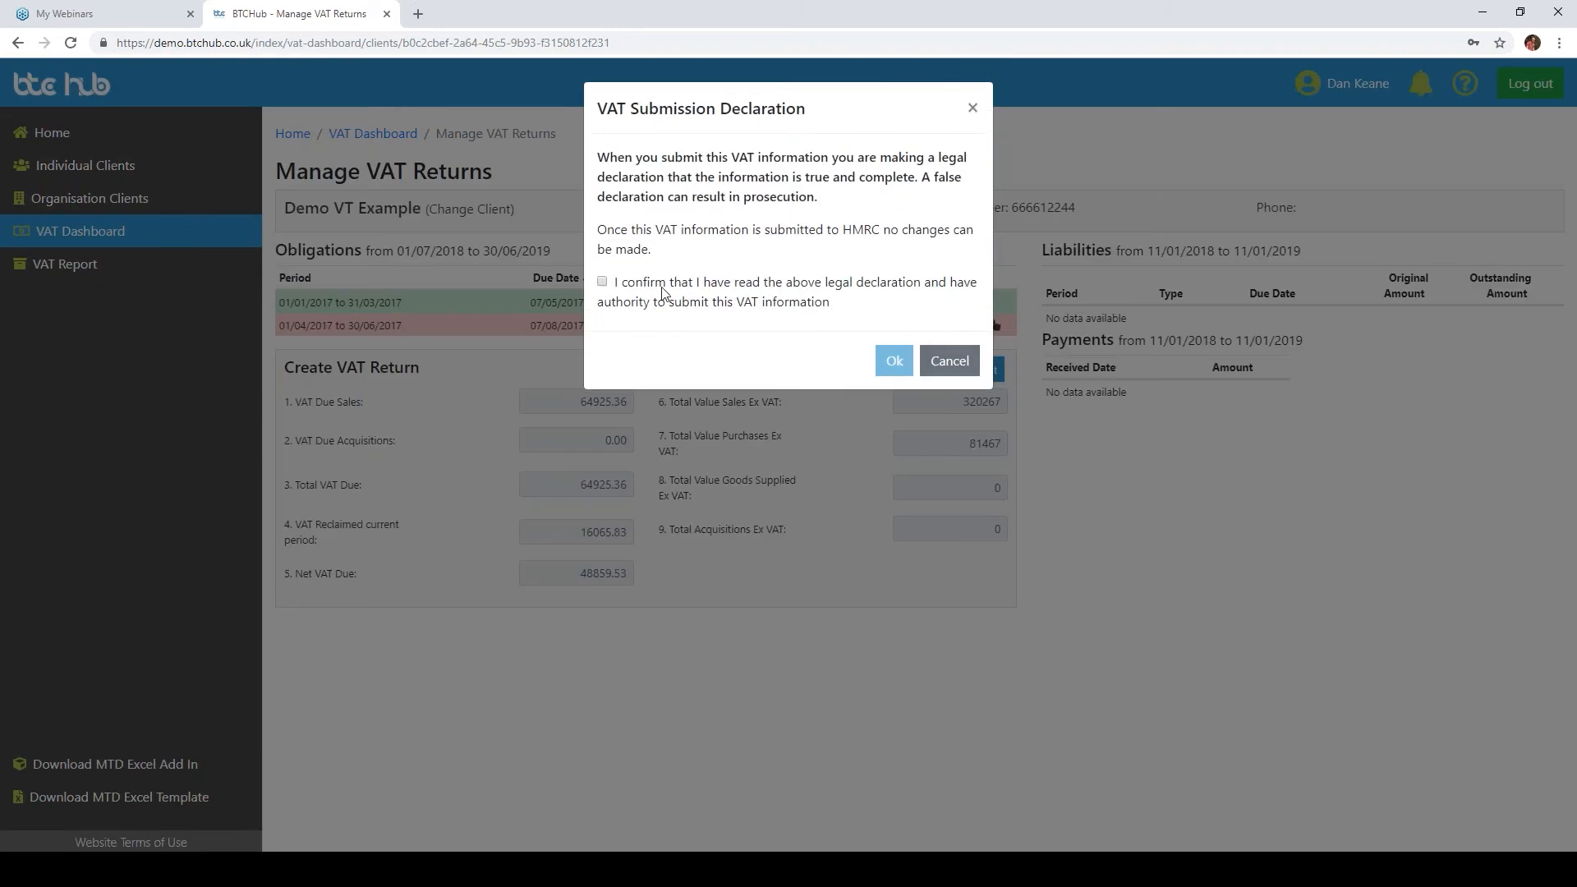
pyautogui.click(602, 282)
pyautogui.click(893, 361)
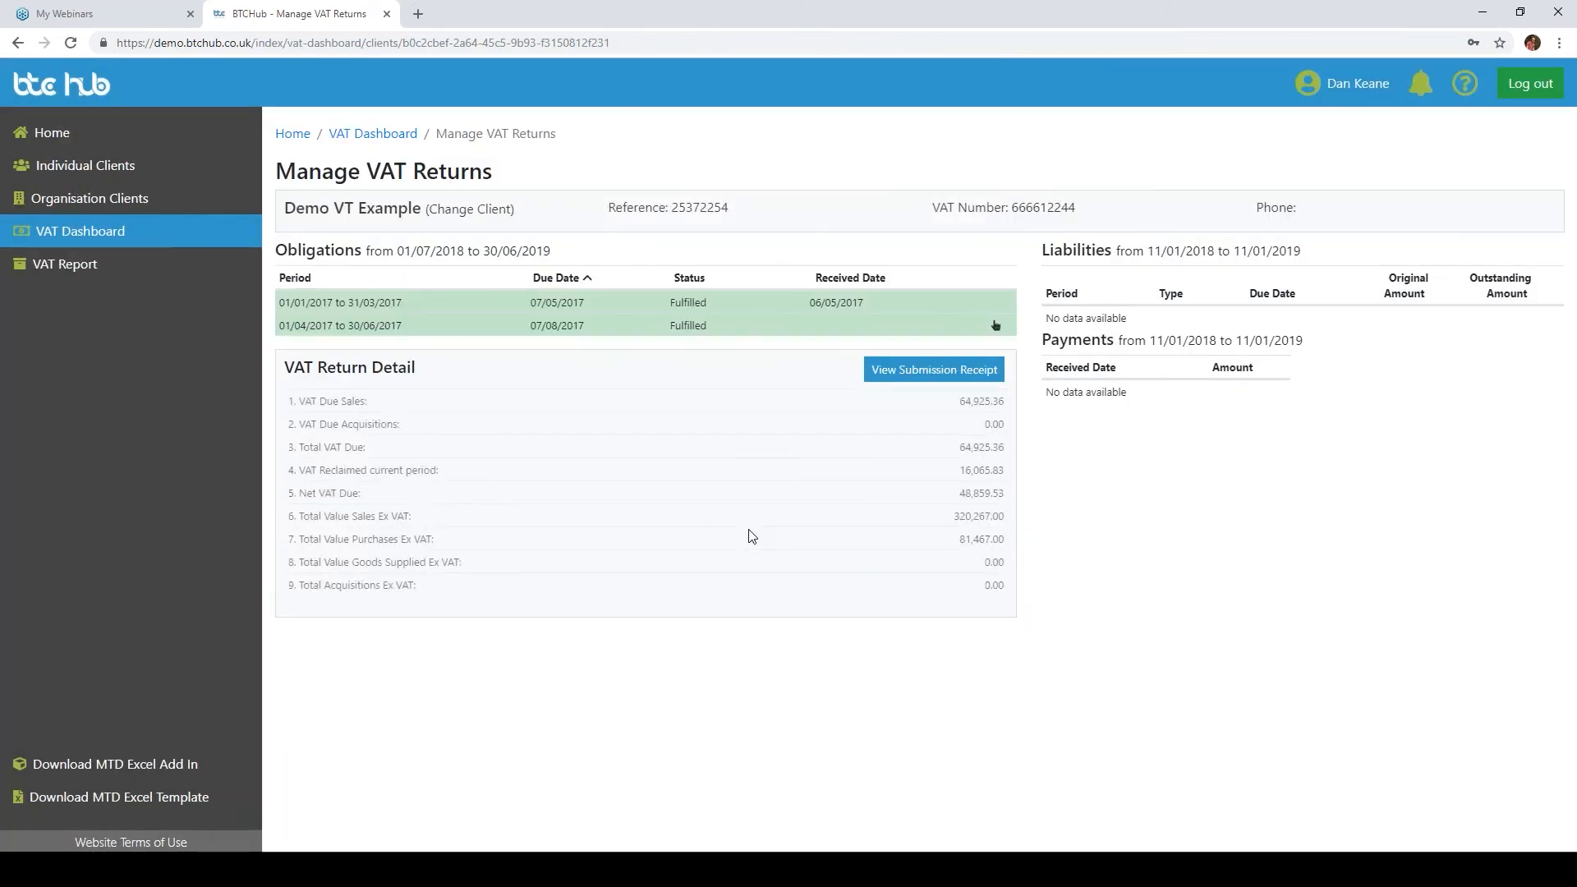